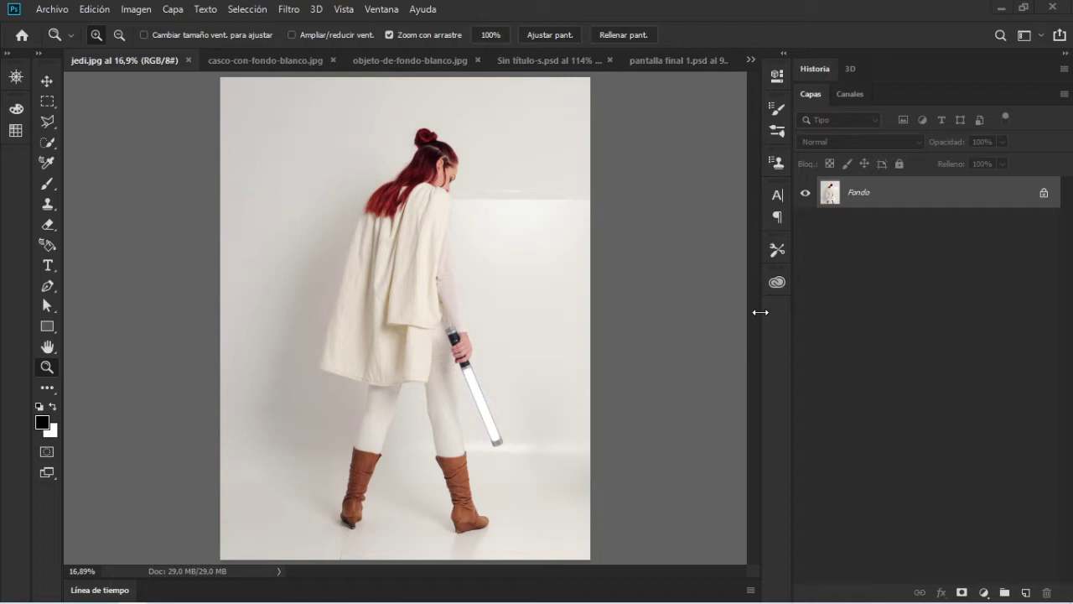
Swap the Quick Selection tool group to the Magic Wand tool.
click(46, 144)
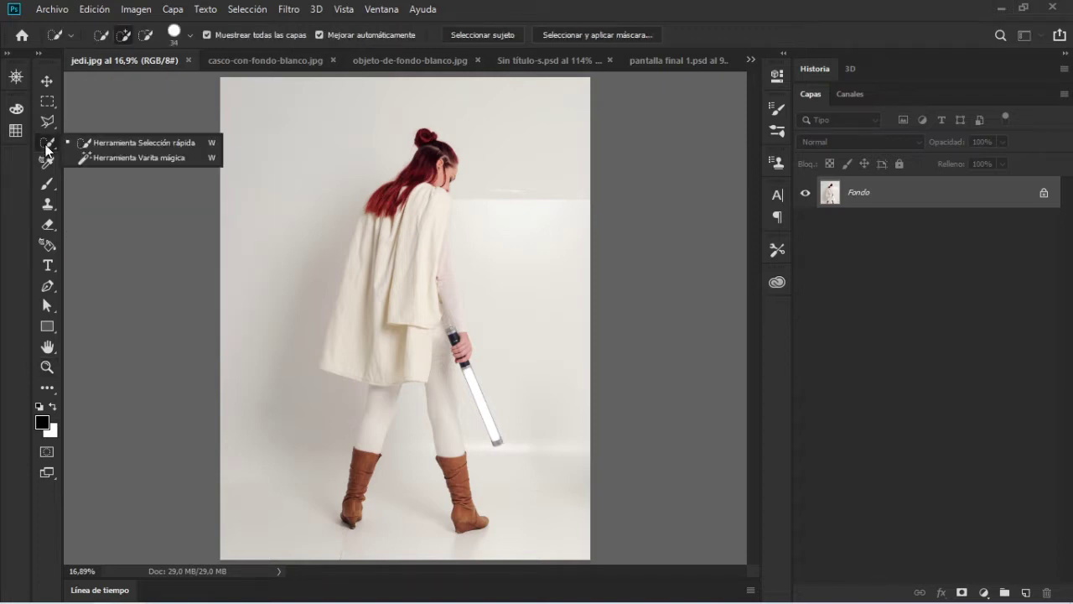
click(116, 157)
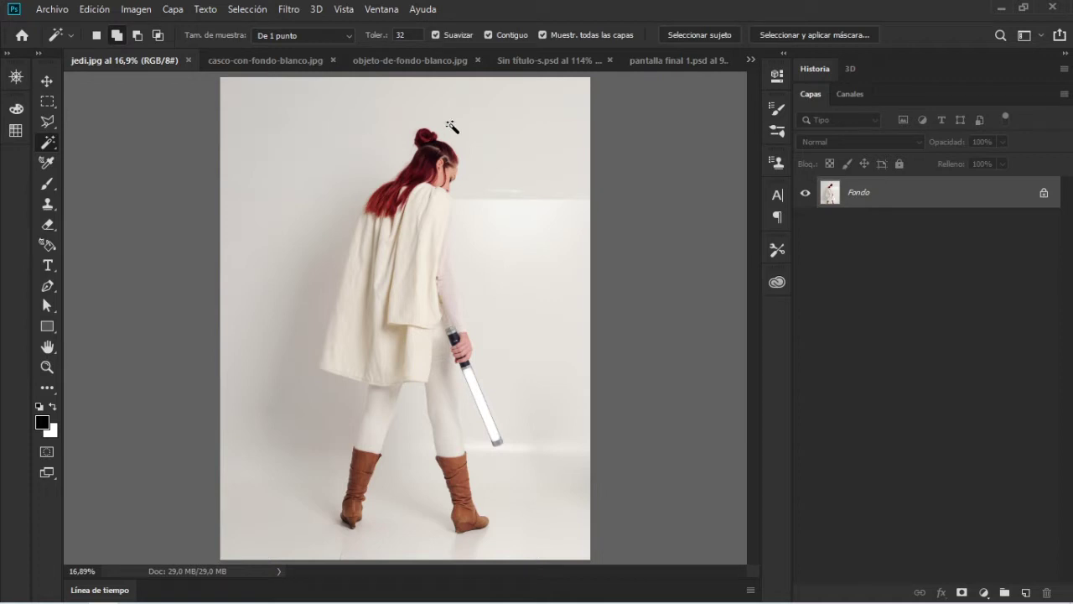
click(439, 69)
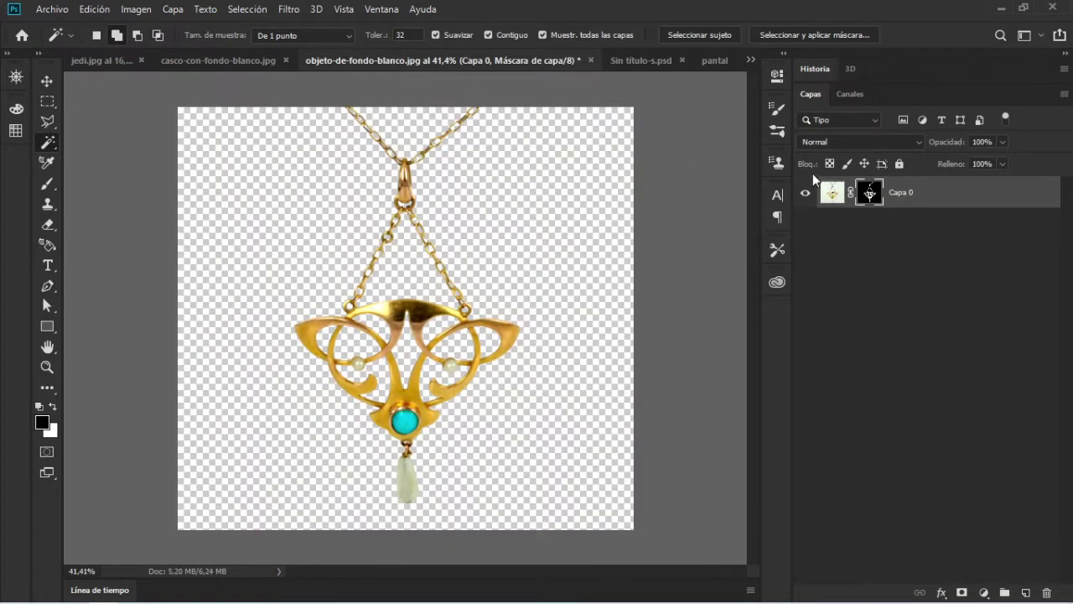
shift+click(872, 195)
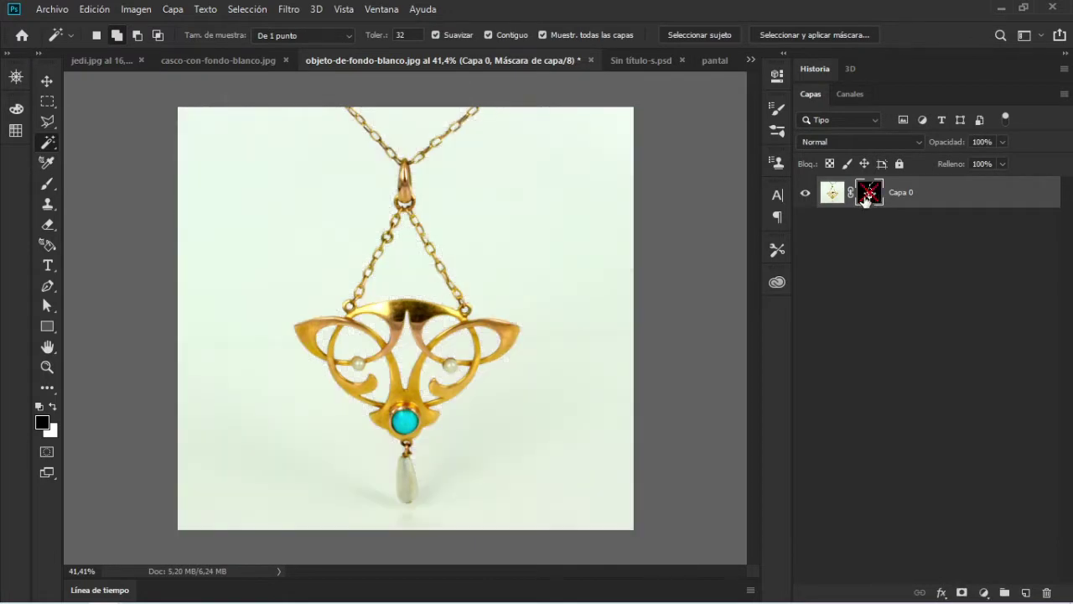
shift+click(867, 200)
click(230, 62)
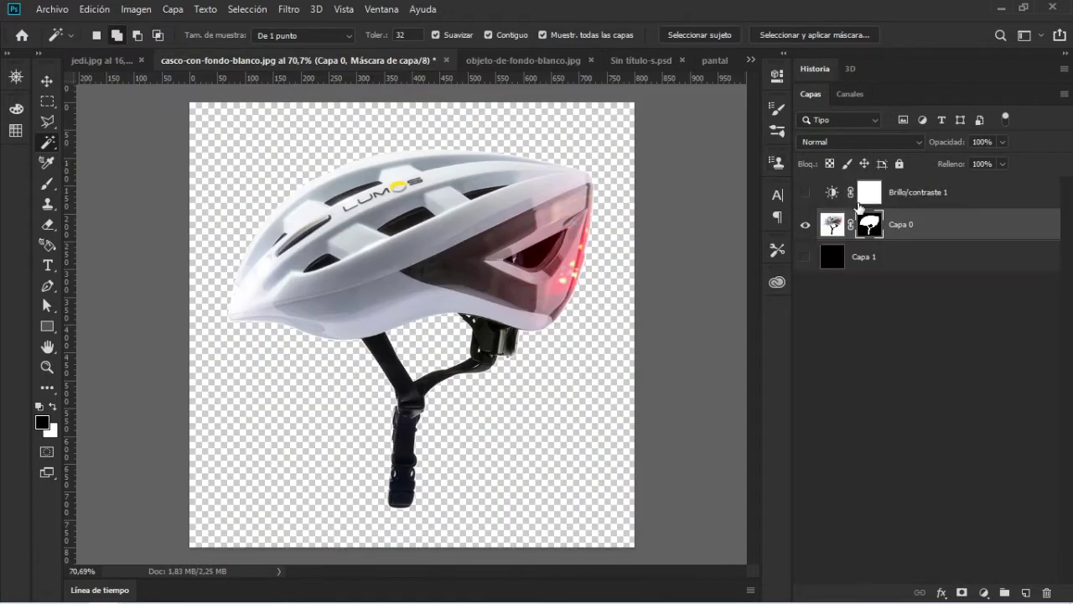
shift+click(869, 225)
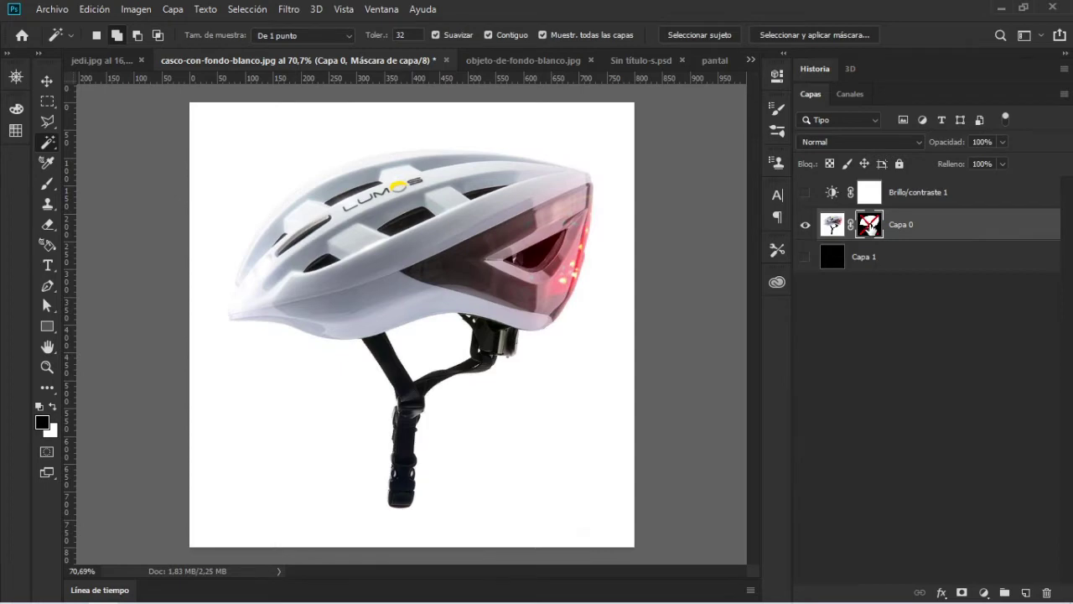
shift+click(869, 227)
shift+click(872, 231)
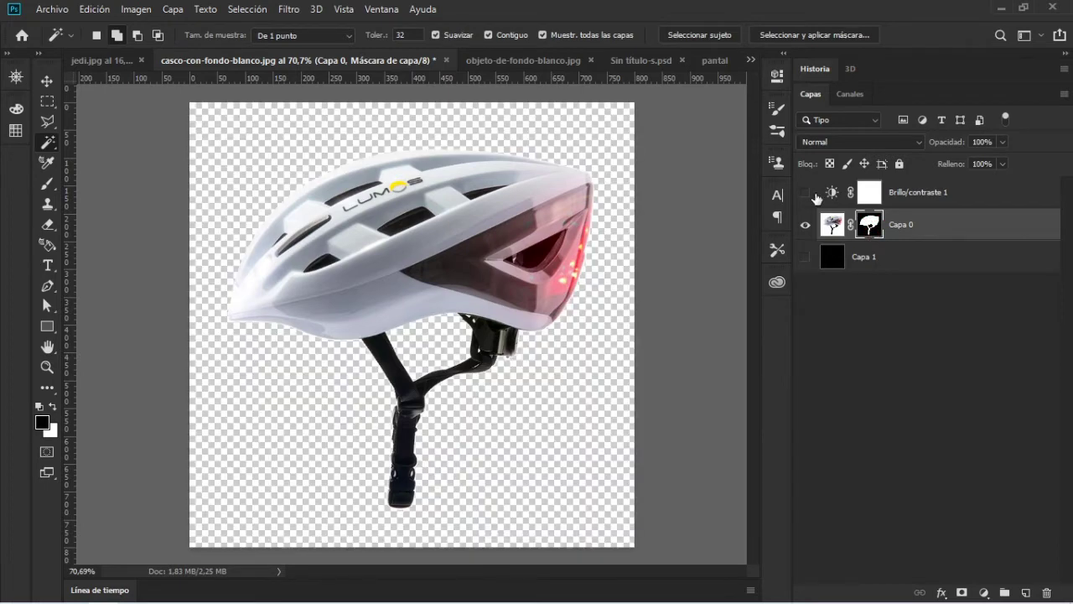
click(107, 60)
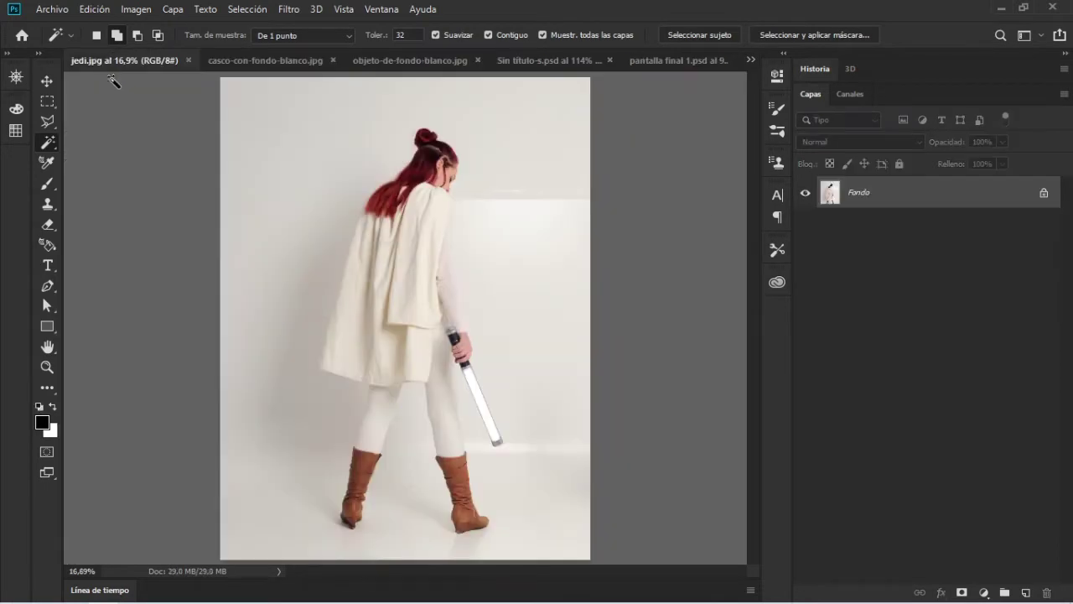
Zoom in on the woman's cape and return to the selection tool.
click(48, 366)
mouse_move(345, 237)
mouse_down()
mouse_move(416, 235)
mouse_move(390, 240)
mouse_move(399, 249)
mouse_move(366, 240)
mouse_move(362, 255)
mouse_move(385, 254)
mouse_up()
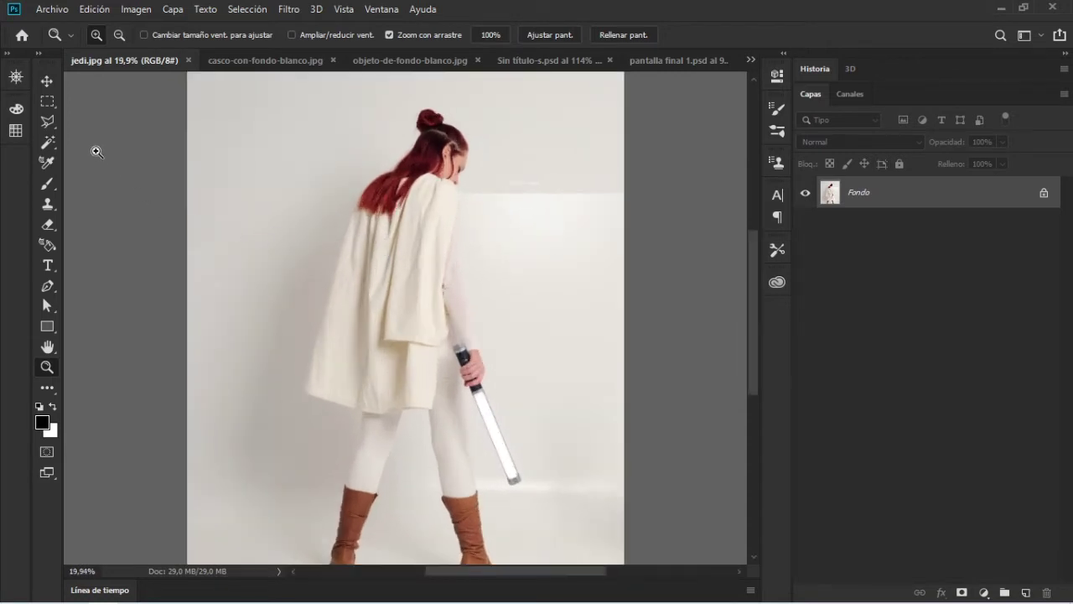
click(51, 141)
right_click(51, 141)
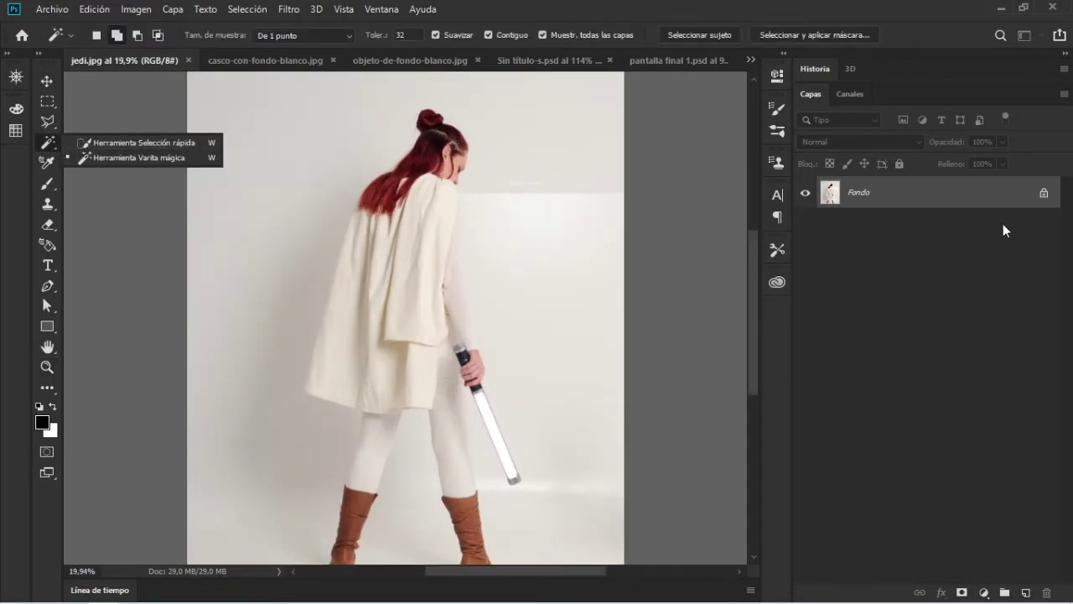
Unlock the Fondo background layer so it becomes the editable Capa 0.
click(1048, 192)
click(1044, 194)
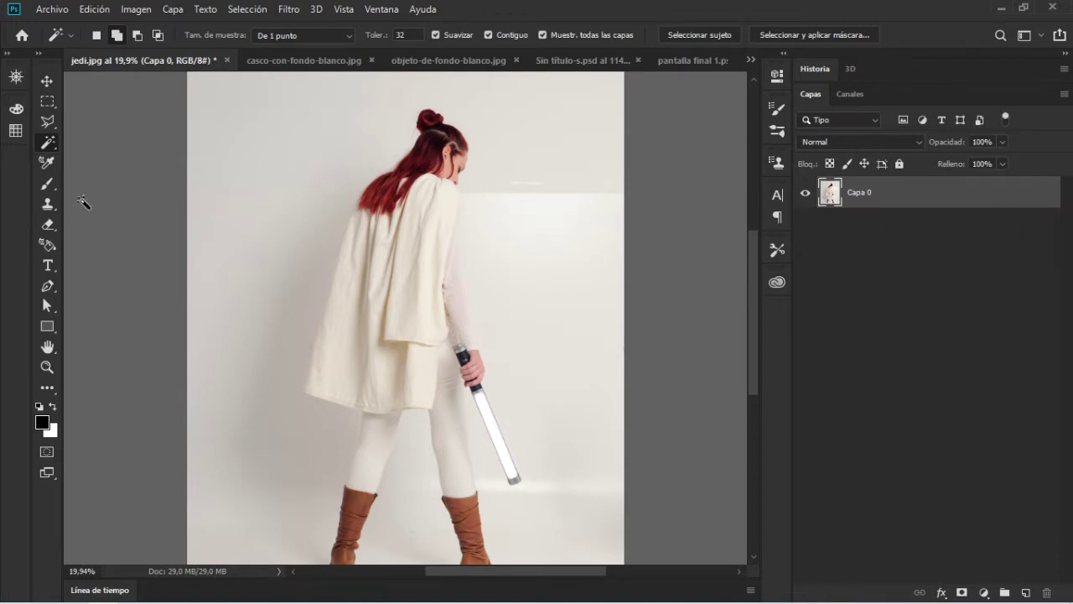
right_click(44, 146)
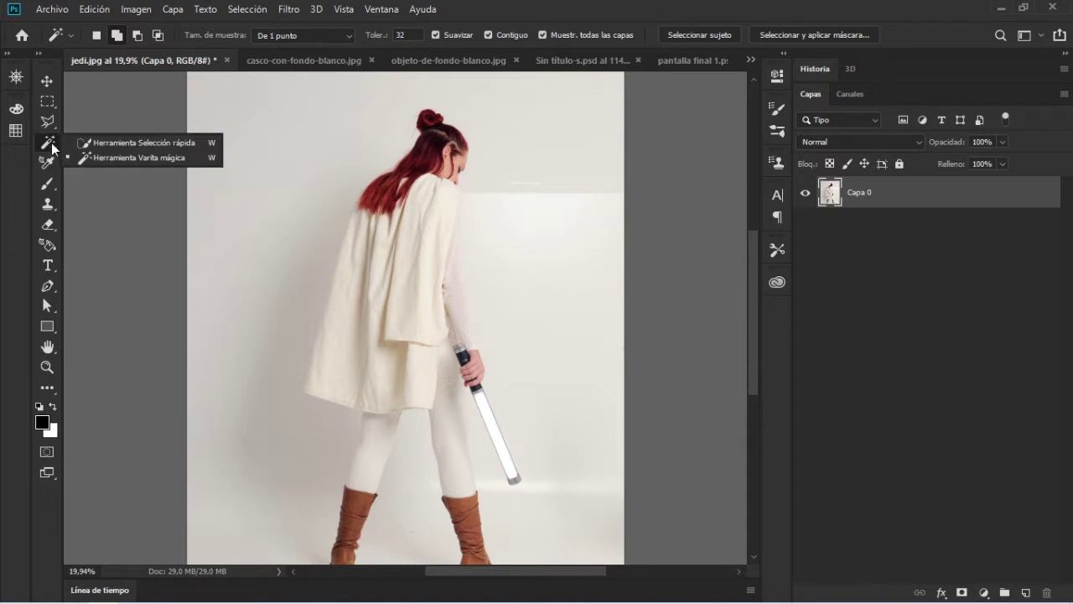
click(132, 158)
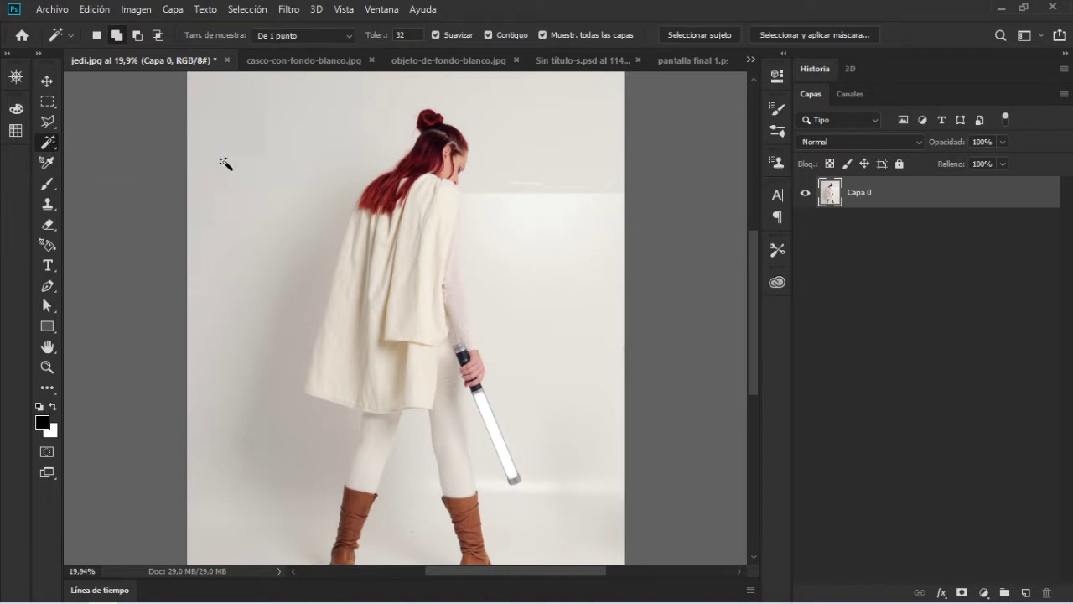
click(282, 186)
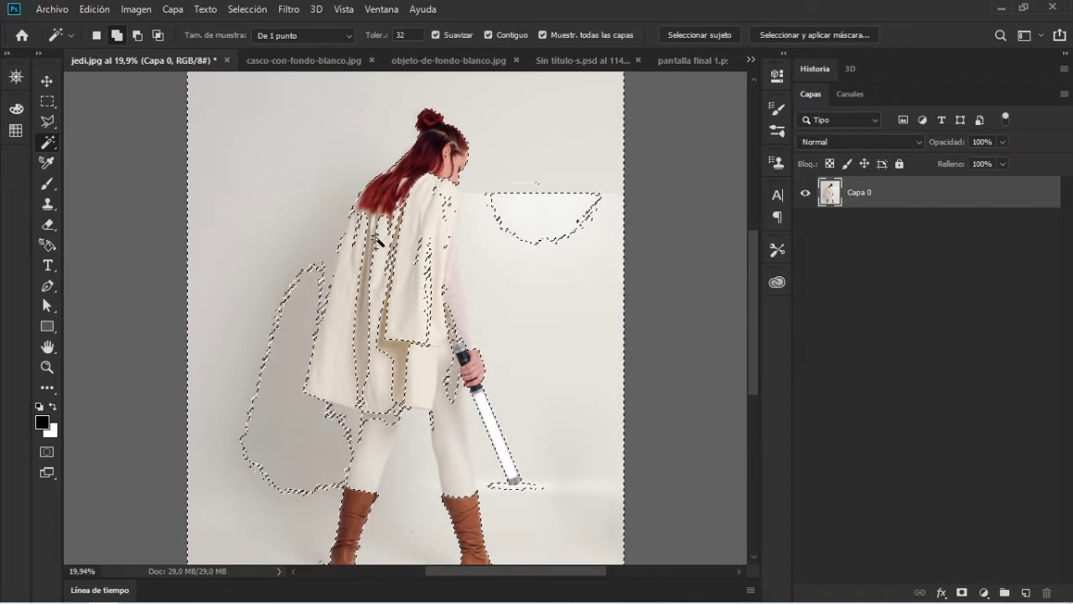
scroll(397, 156, up, 2)
click(407, 35)
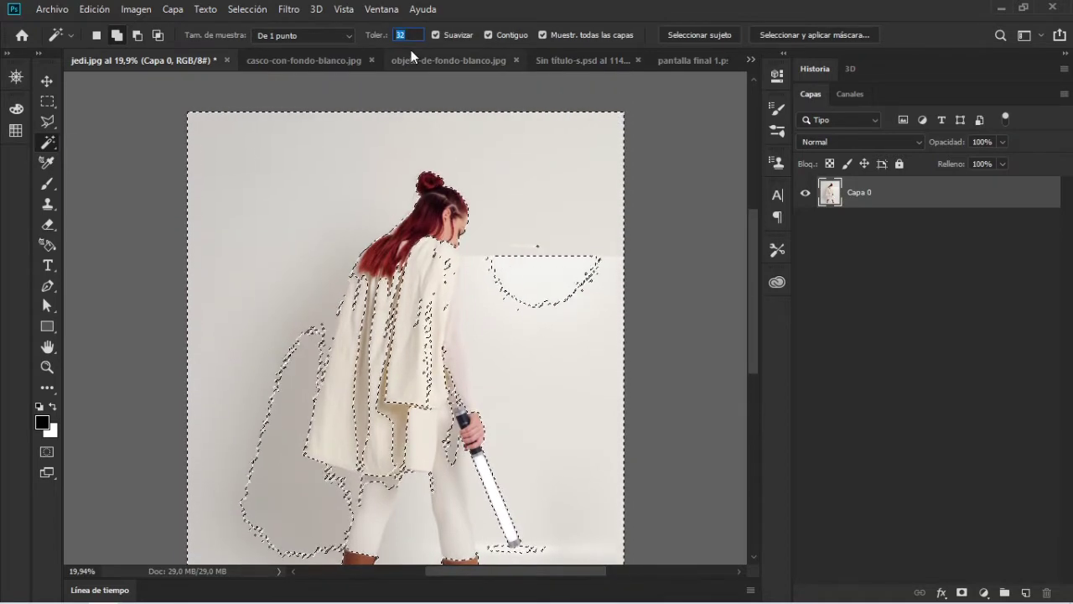
key(Return)
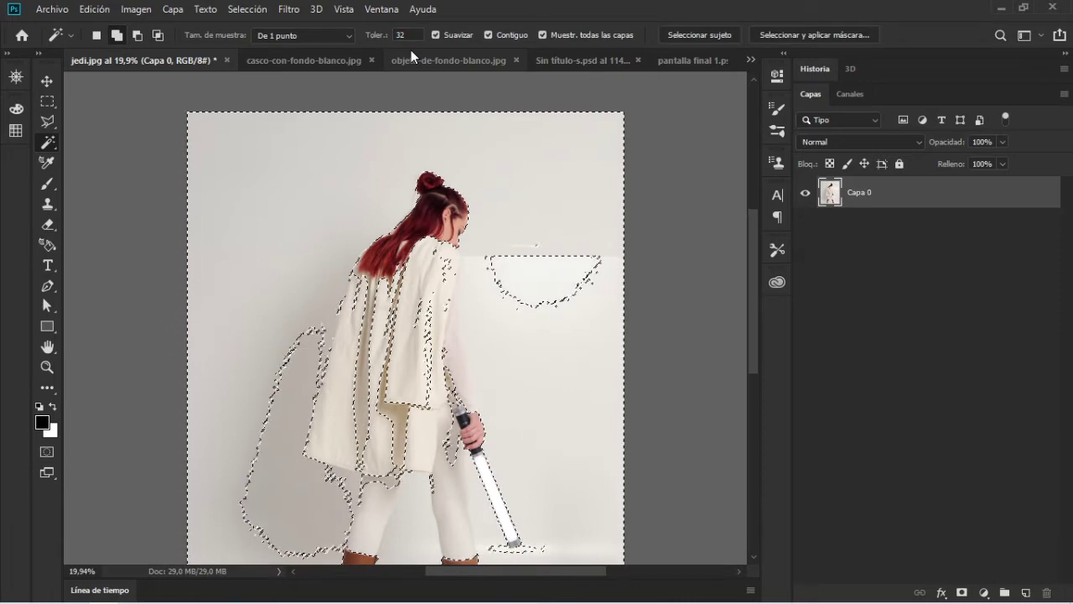
click(511, 283)
scroll(546, 307, down, 1)
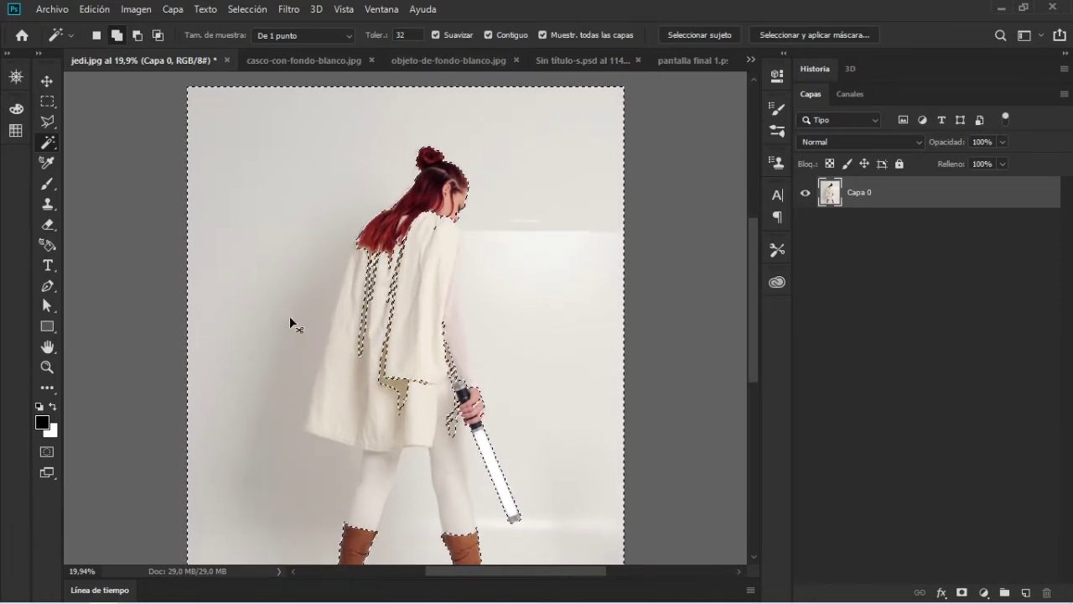
key(ctrl+d)
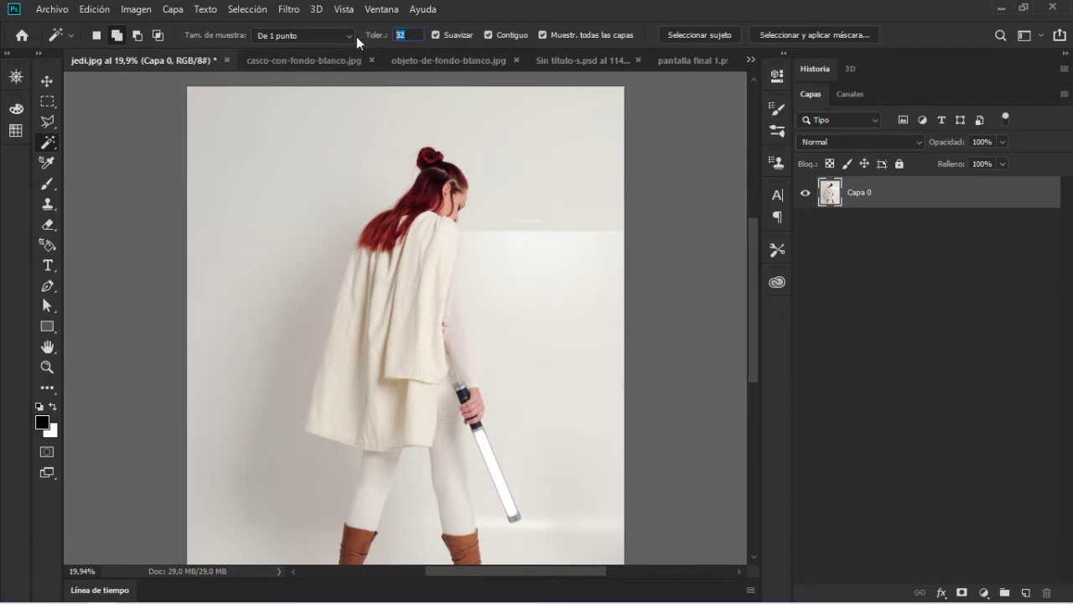
key(Return)
right_click(48, 143)
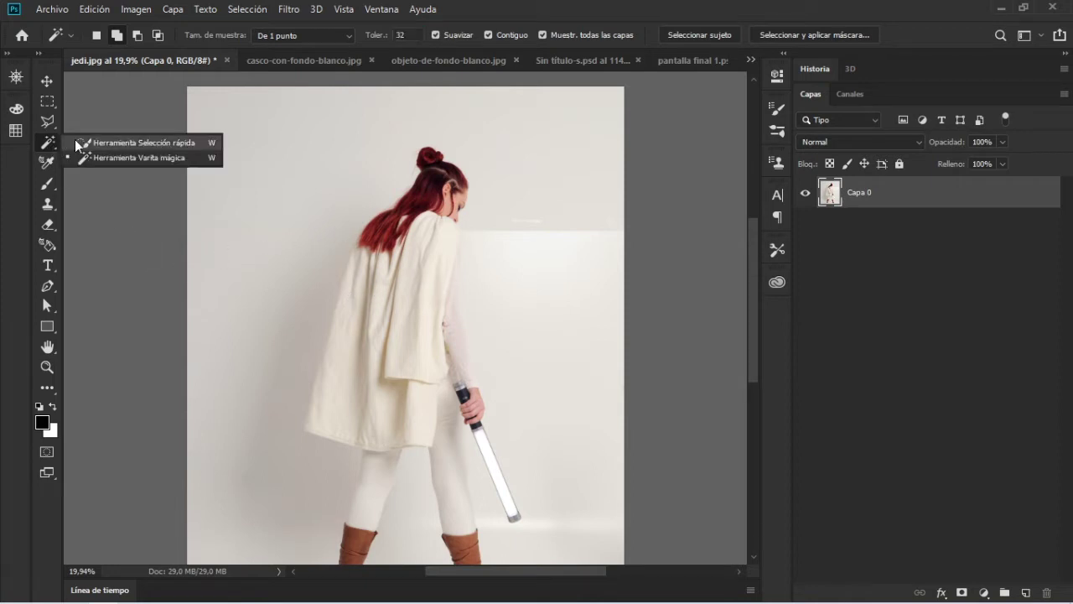
Switch to the Quick Selection tool and zoom around the woman's figure.
click(159, 144)
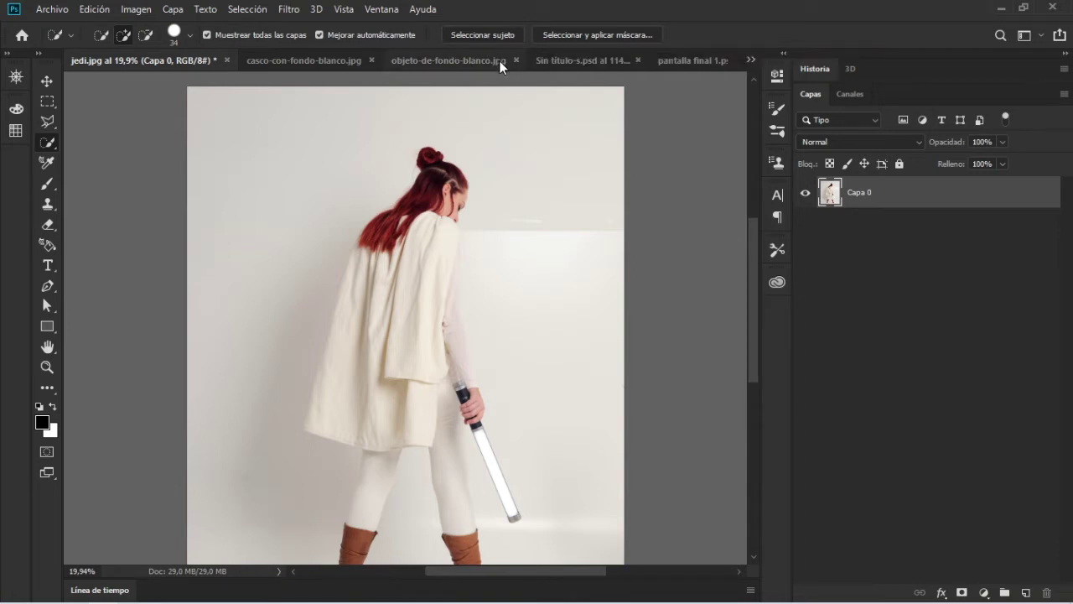
scroll(491, 175, down, 2)
scroll(504, 192, down, 1)
scroll(506, 144, up, 1)
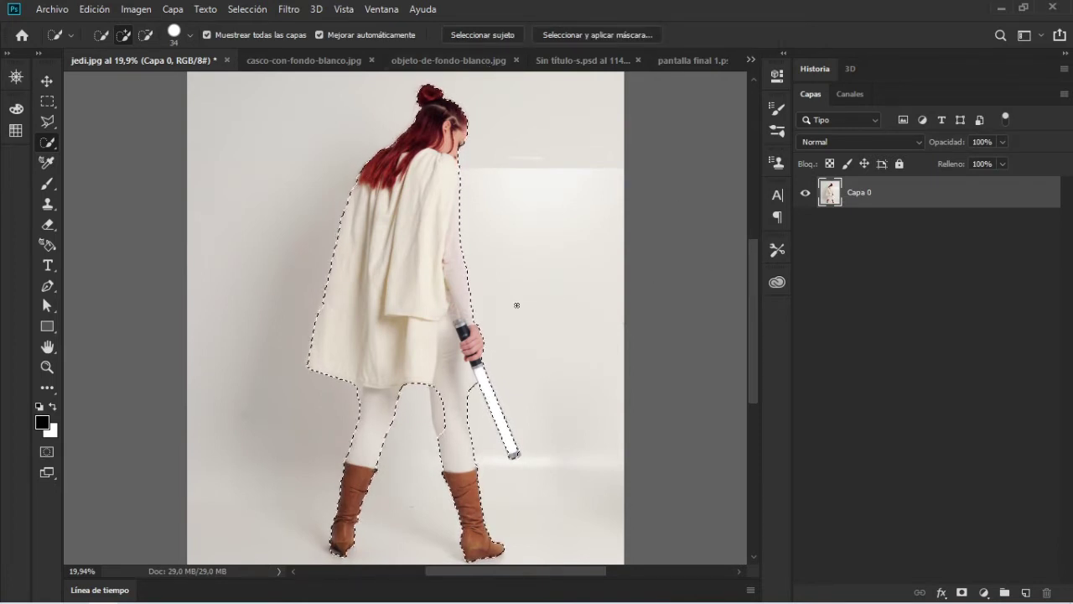
scroll(512, 315, down, 2)
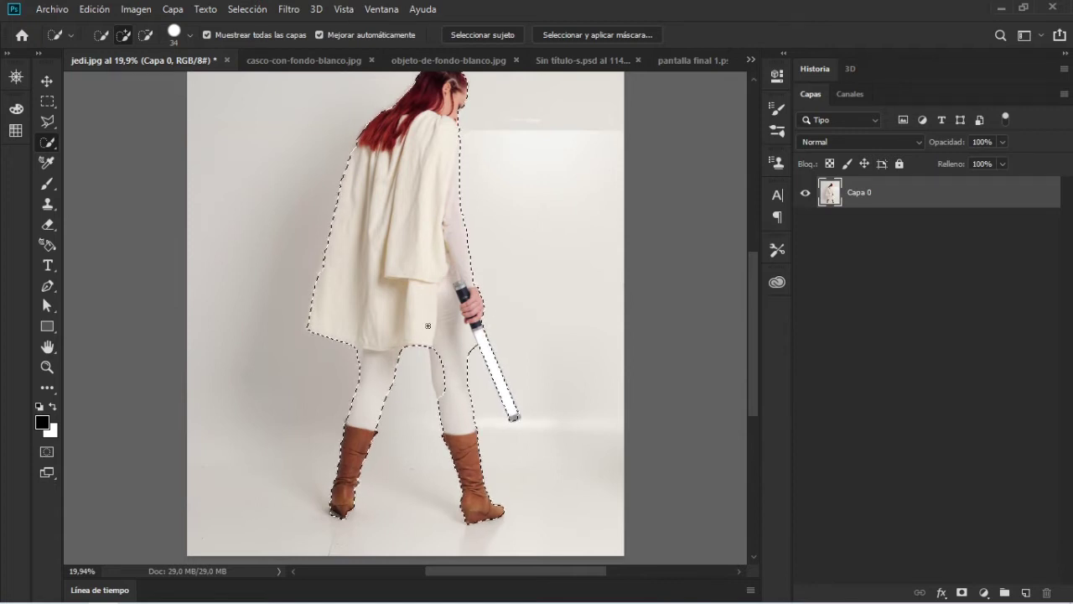
scroll(474, 361, down, 1)
scroll(480, 387, up, 2)
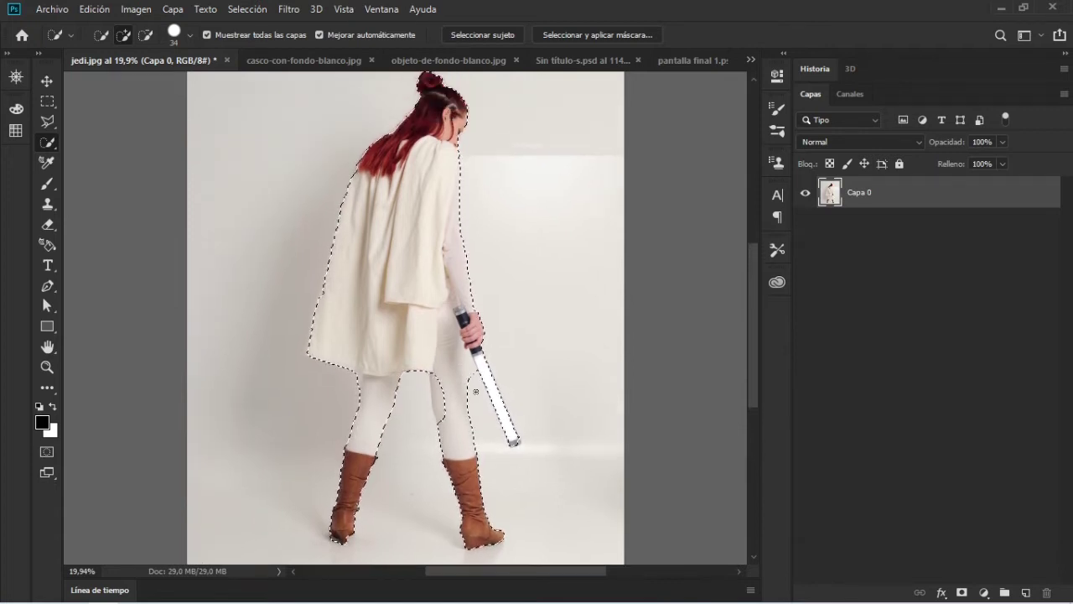
scroll(476, 377, up, 1)
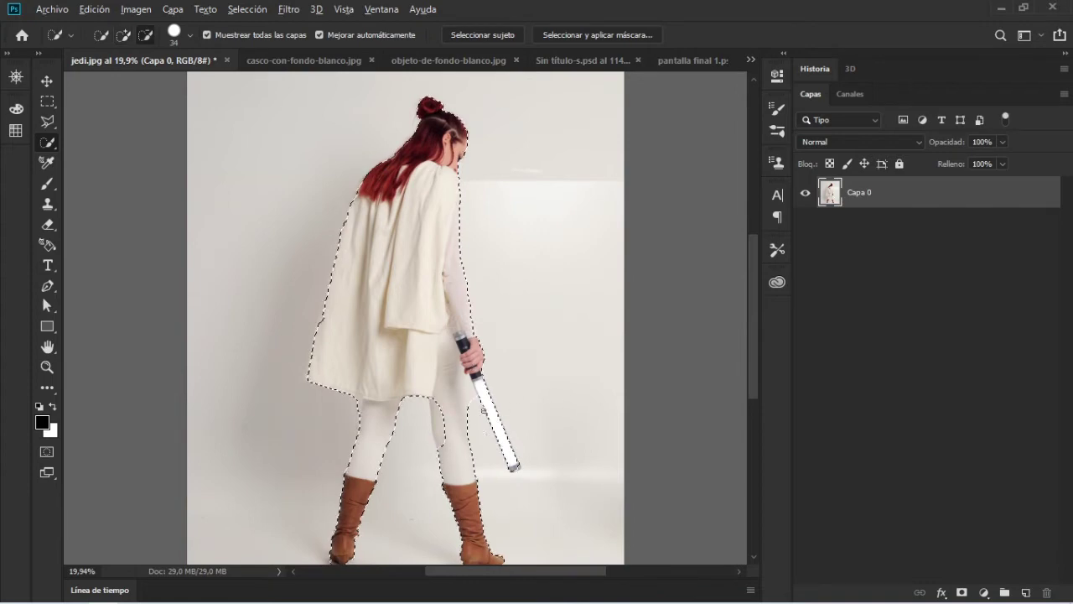
scroll(394, 436, up, 2)
scroll(390, 434, up, 2)
scroll(387, 434, up, 2)
scroll(387, 434, up, 1)
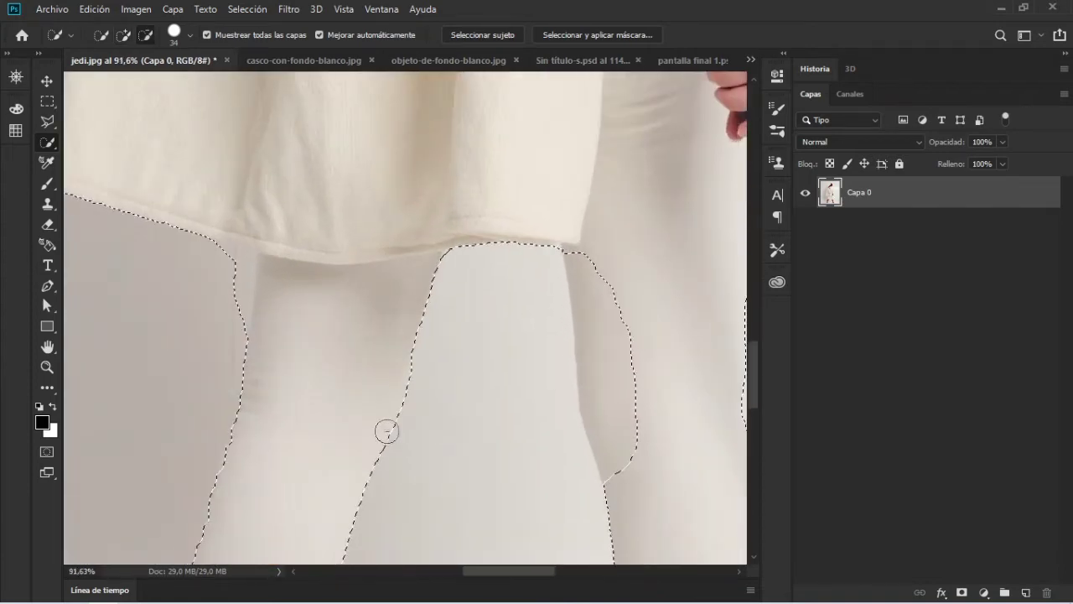
scroll(383, 431, down, 1)
scroll(381, 419, up, 2)
scroll(372, 417, down, 1)
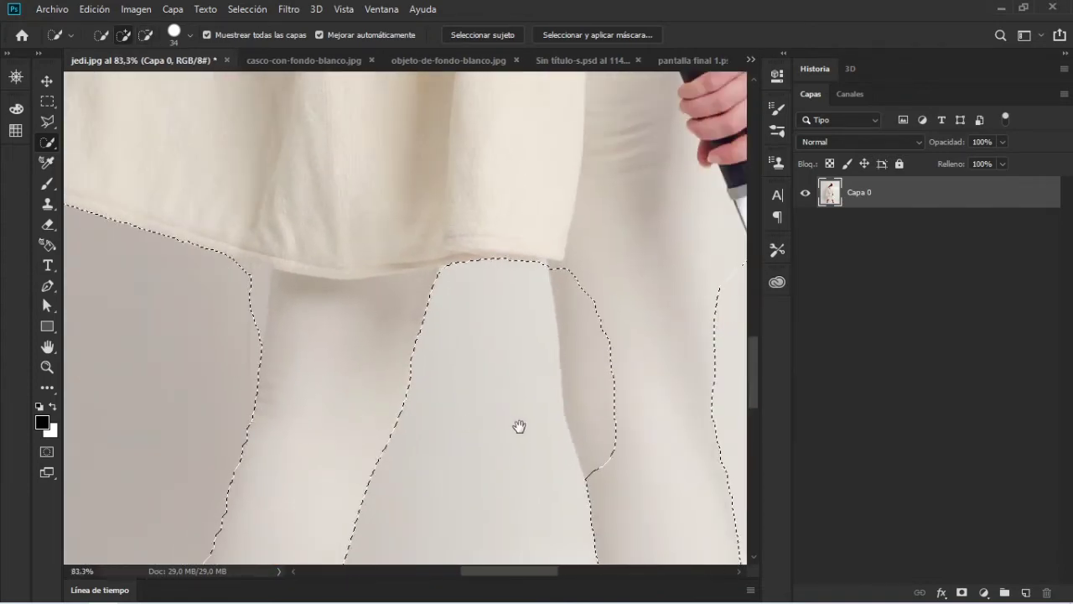
Pan to the boots, legs and lightsaber and quick-select along the leg edge.
drag(517, 424, 402, 190)
mouse_move(463, 286)
mouse_down()
mouse_move(491, 254)
mouse_move(322, 445)
mouse_up()
drag(437, 309, 352, 519)
drag(431, 213, 417, 314)
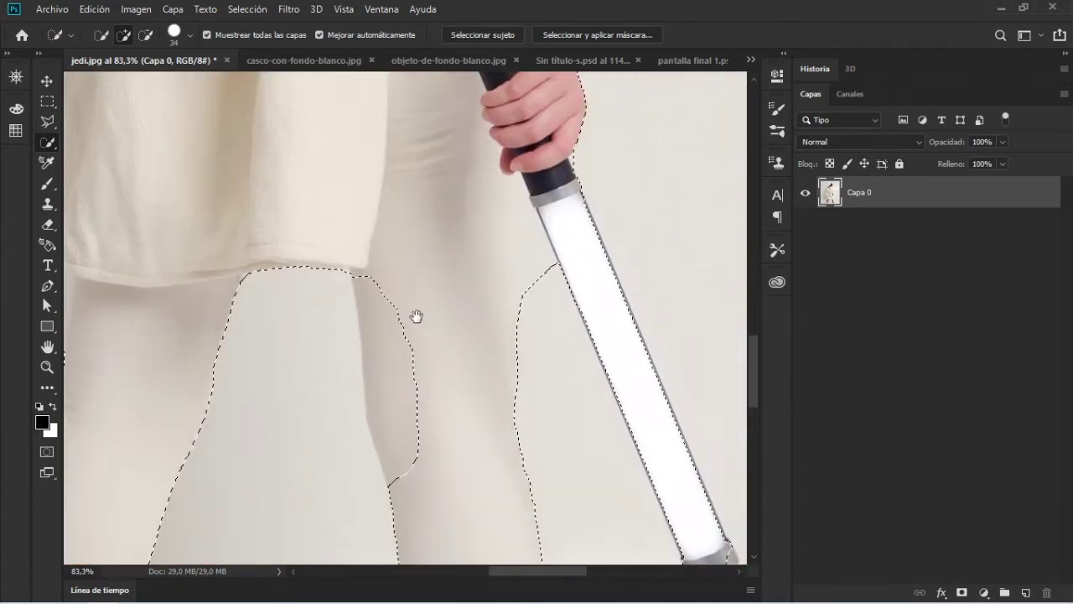
click(384, 288)
scroll(384, 288, down, 3)
scroll(402, 266, down, 1)
scroll(403, 266, up, 5)
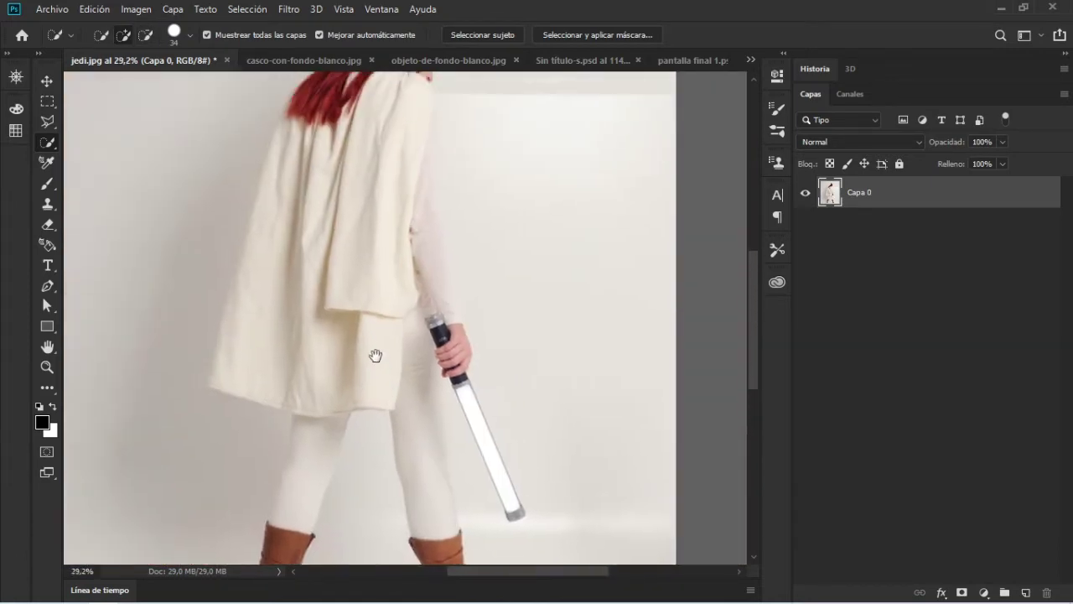
scroll(500, 445, up, 2)
scroll(398, 318, up, 1)
scroll(398, 318, up, 1)
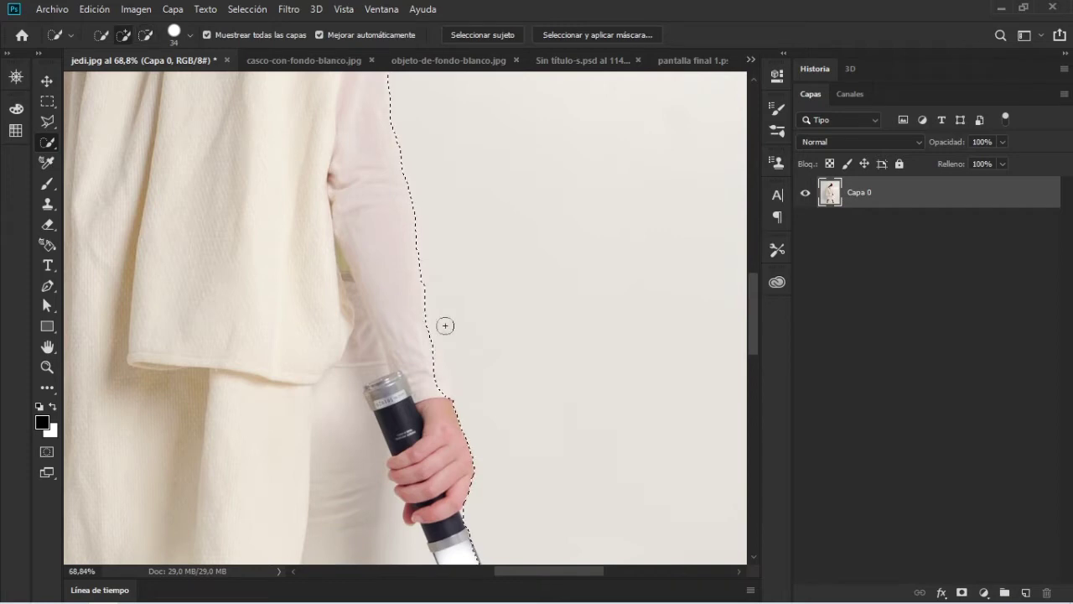
Deselect the rough selection and fit the whole jedi photo in the window.
click(248, 9)
click(252, 42)
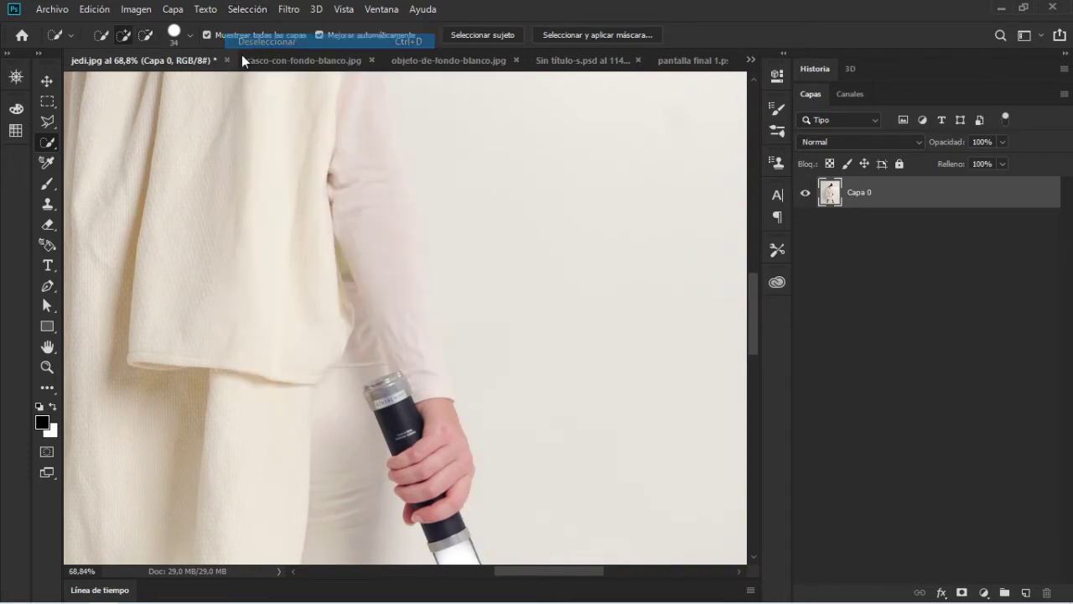
click(264, 240)
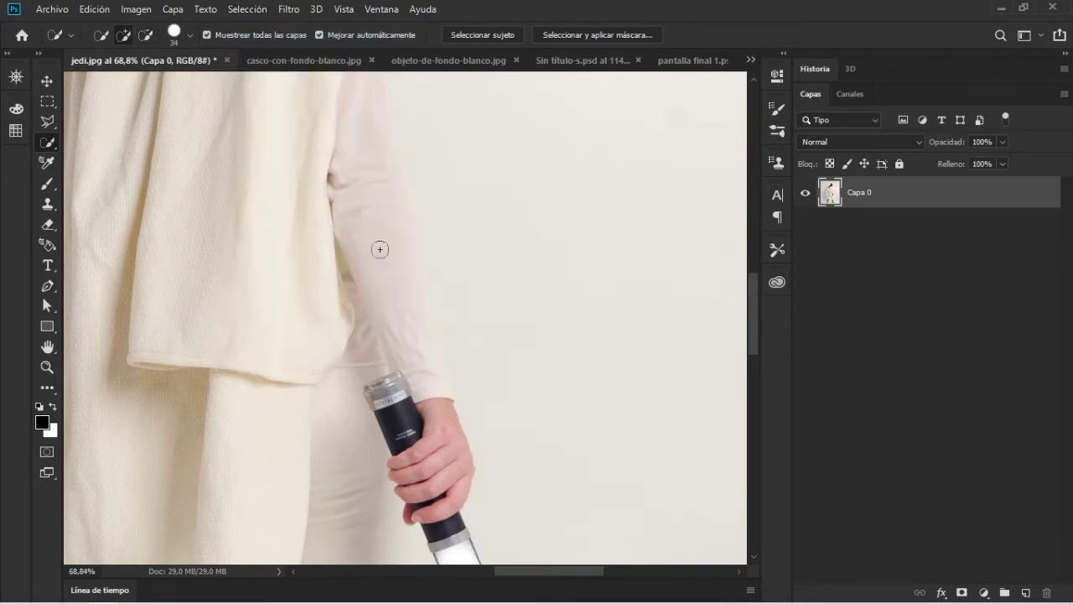
key(z)
key(ctrl+0)
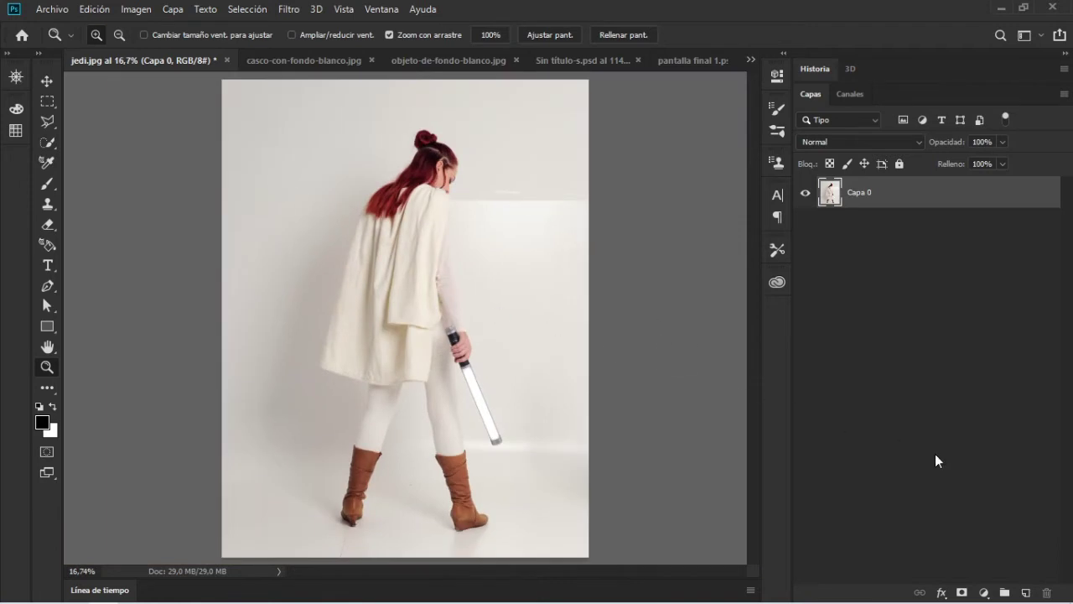
Add a Brillo/contraste layer with brightness -82 and contrast 53, then reselect Capa 0.
click(988, 592)
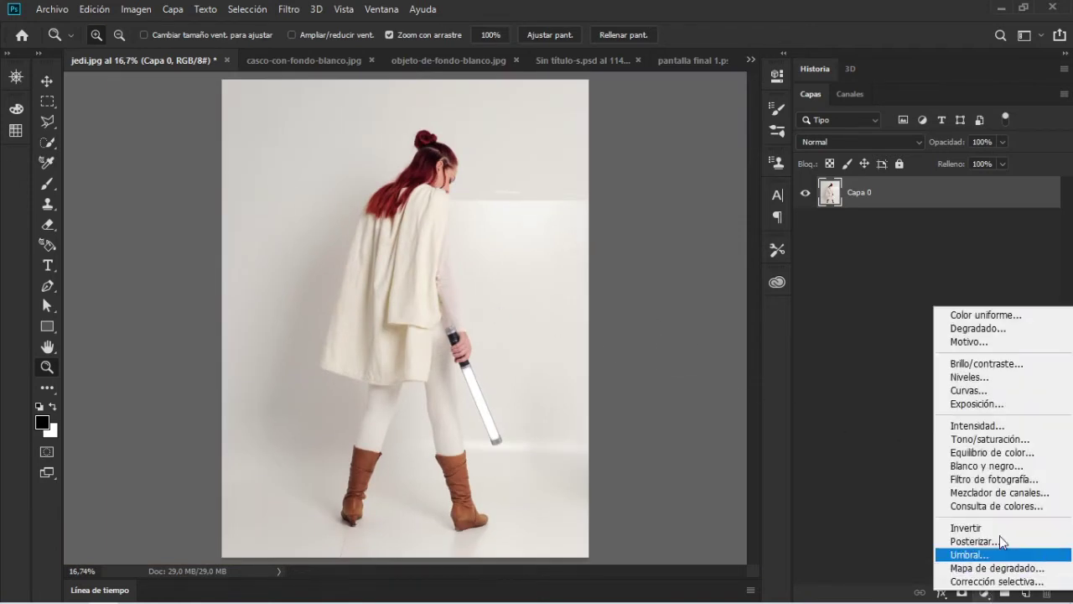
click(994, 365)
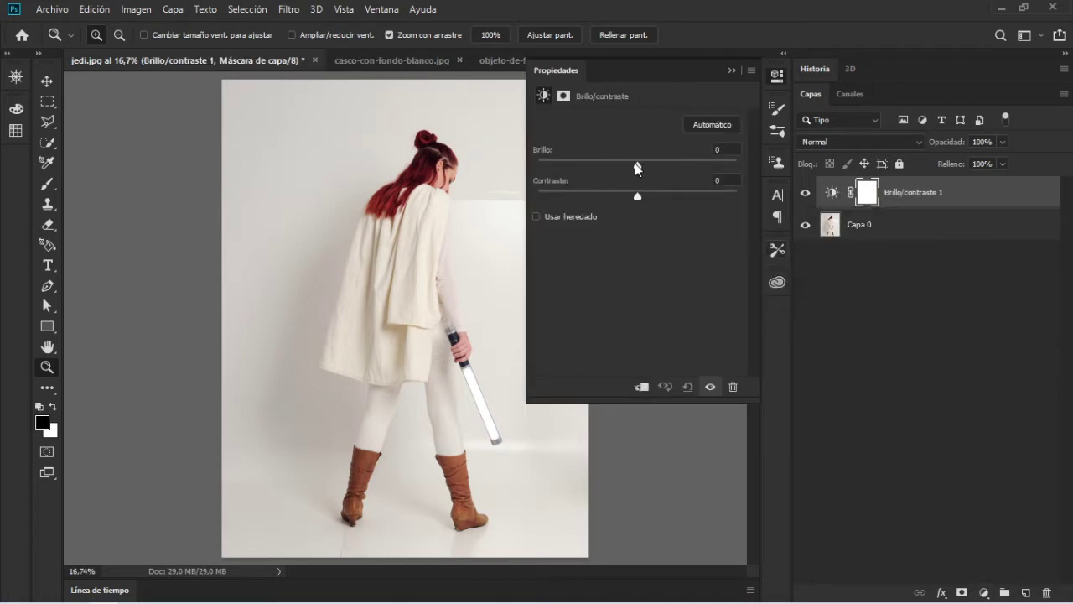
drag(638, 167, 583, 167)
drag(638, 195, 686, 198)
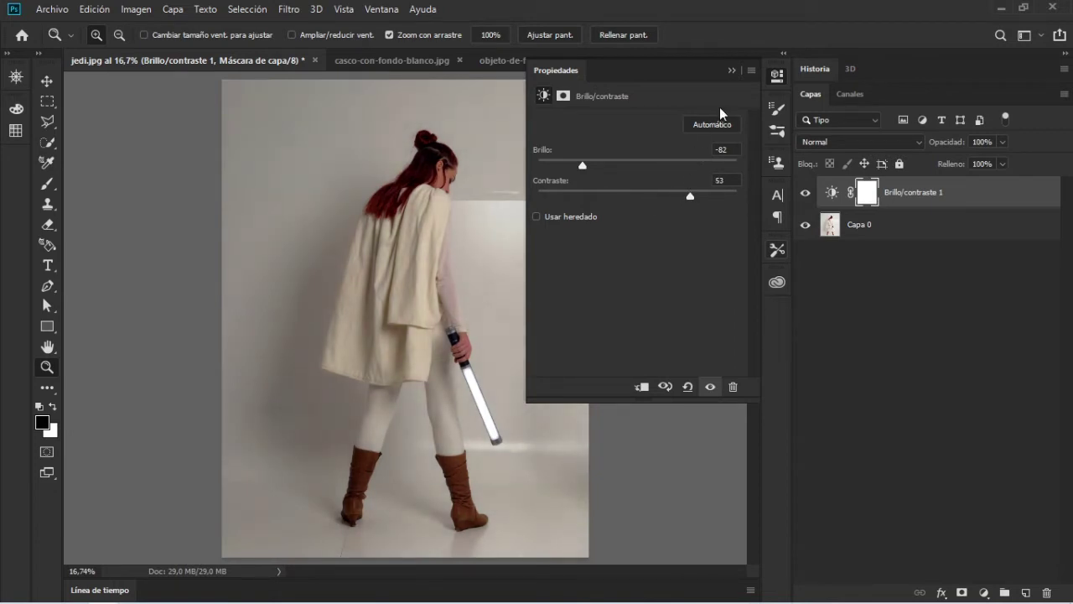
click(729, 73)
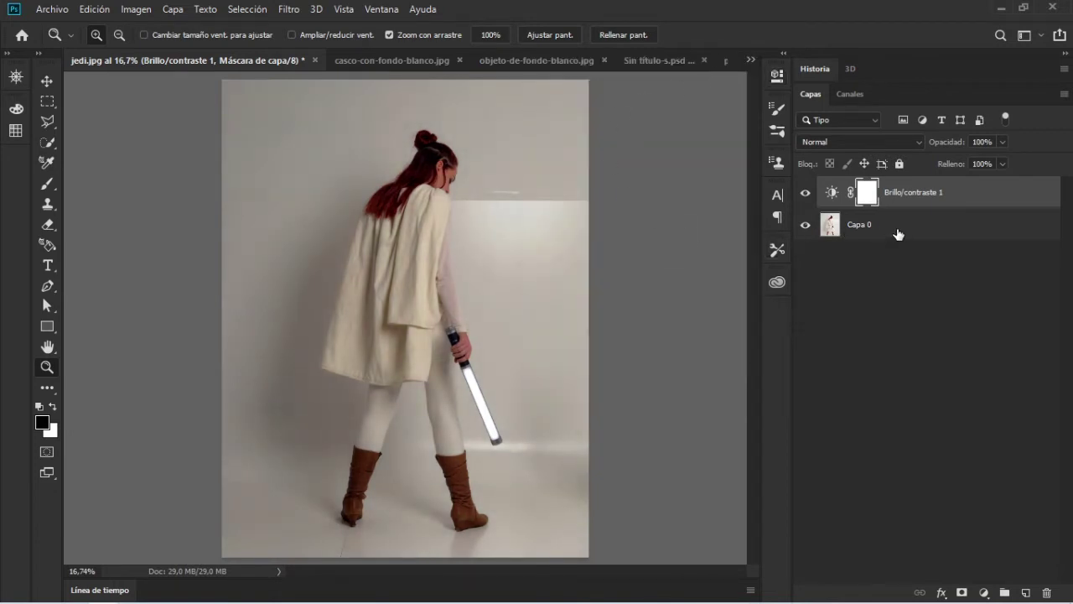
click(828, 225)
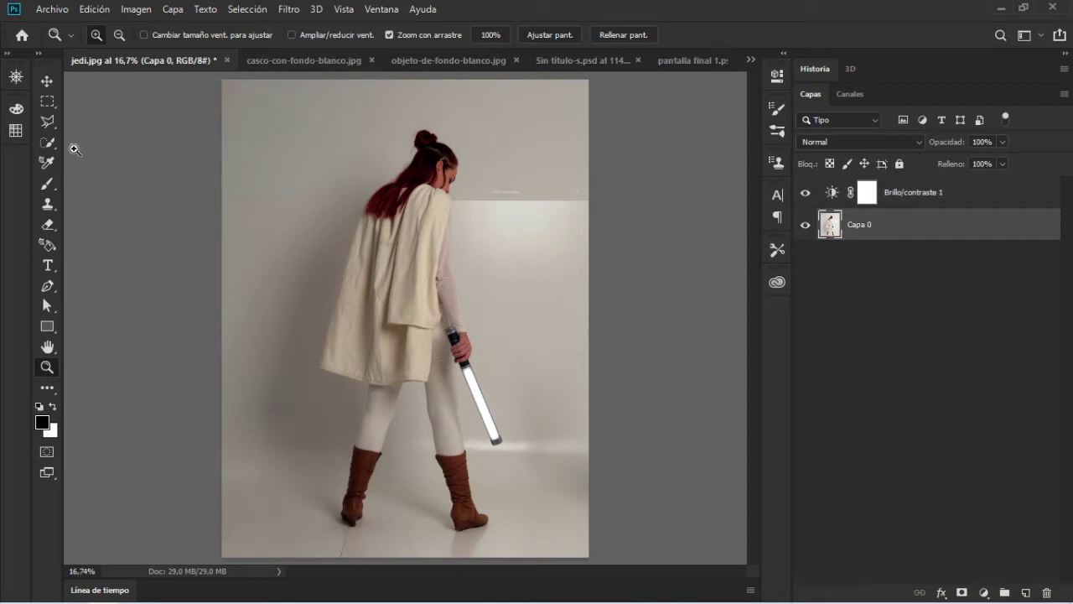
click(48, 145)
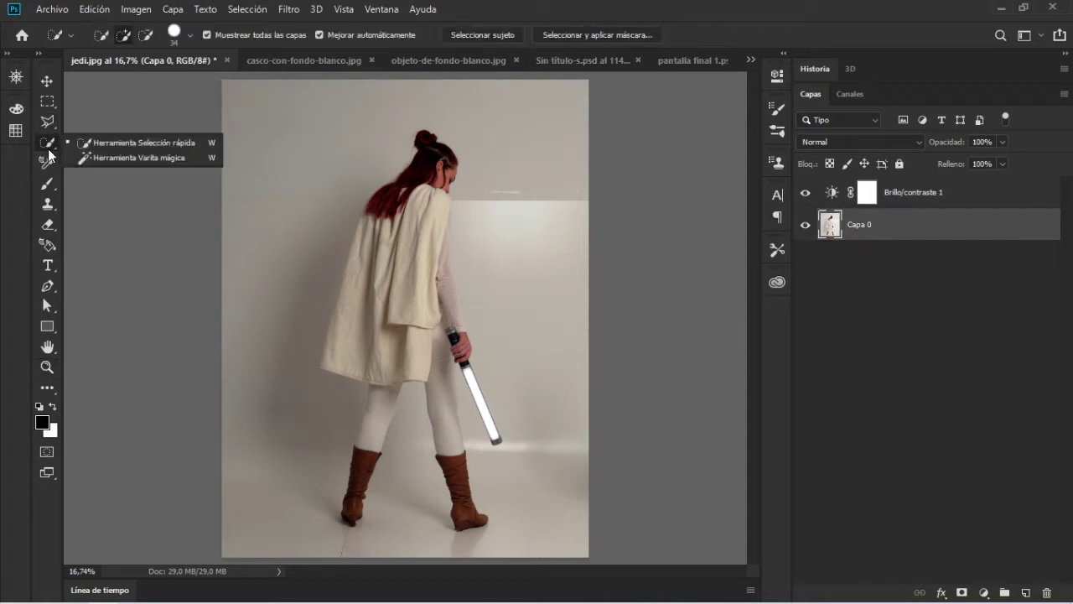
click(115, 144)
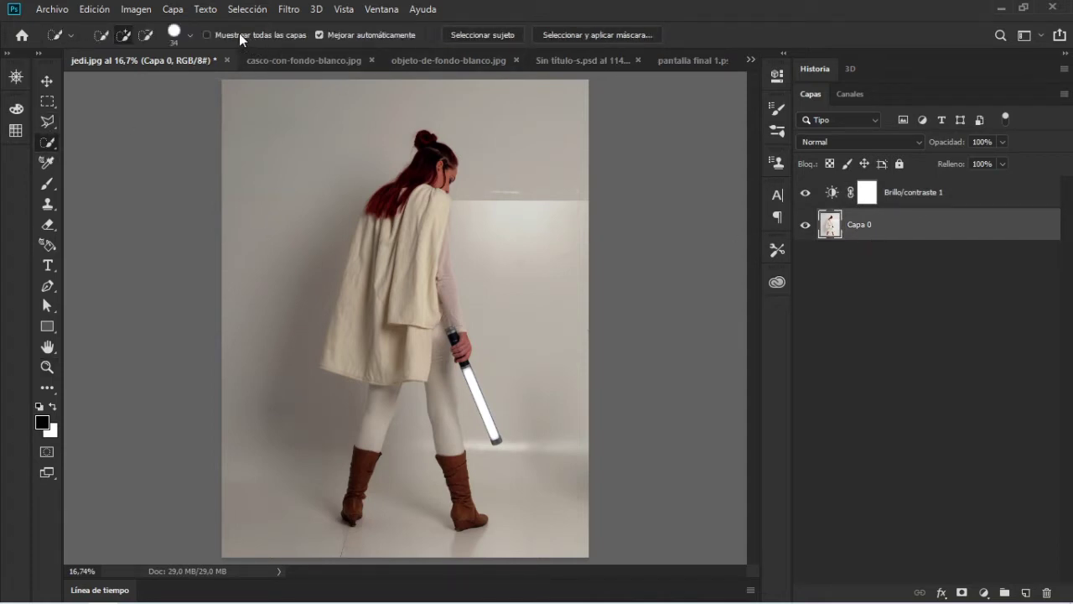
click(283, 32)
click(296, 57)
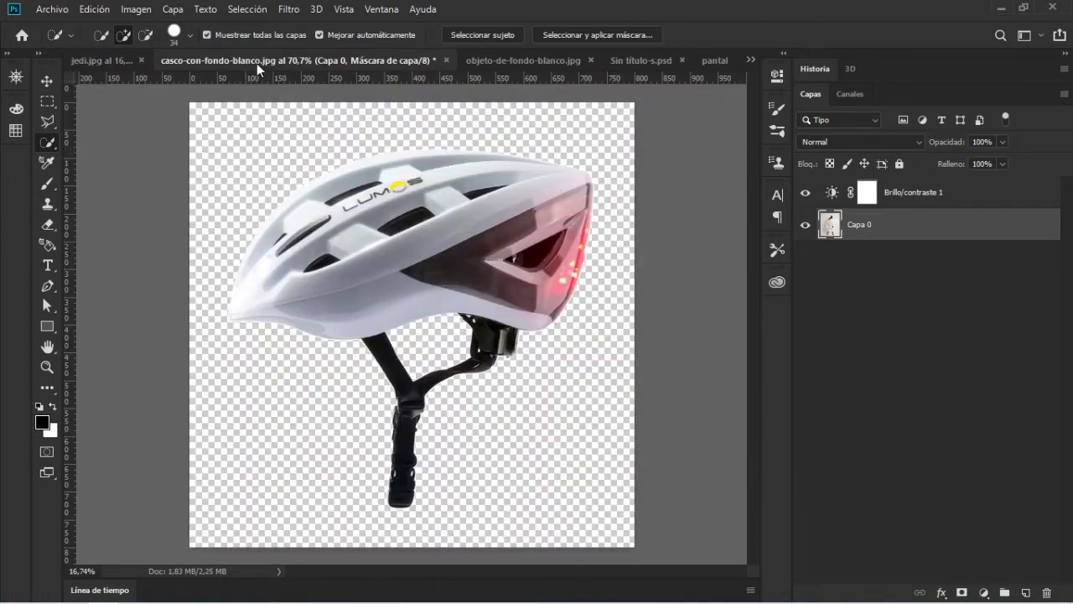
click(114, 62)
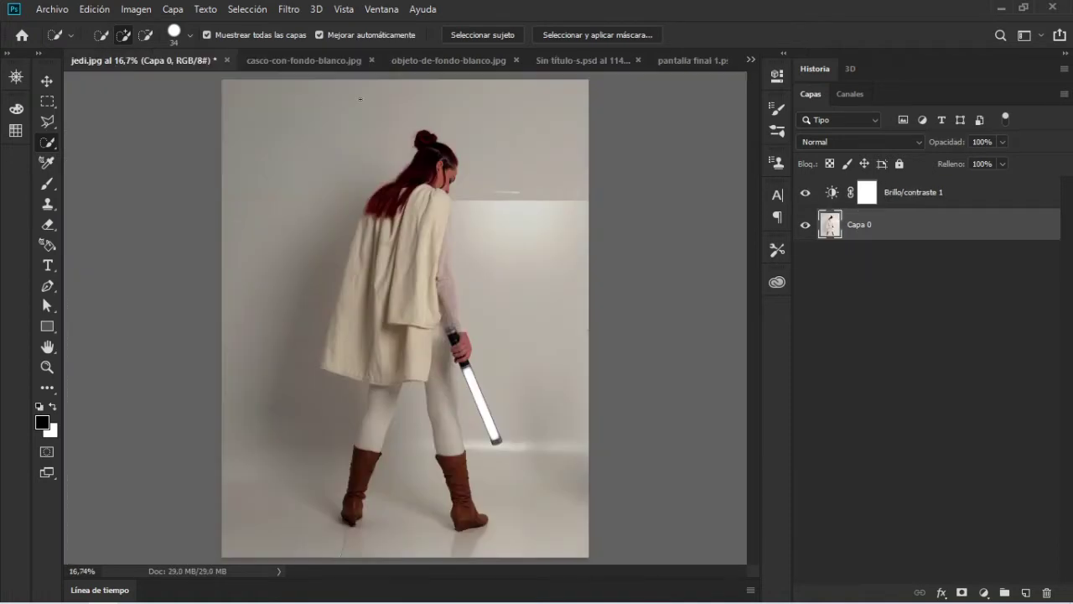
Run Seleccionar sujeto and zoom in to check the legs, lightsaber and left boot.
click(484, 35)
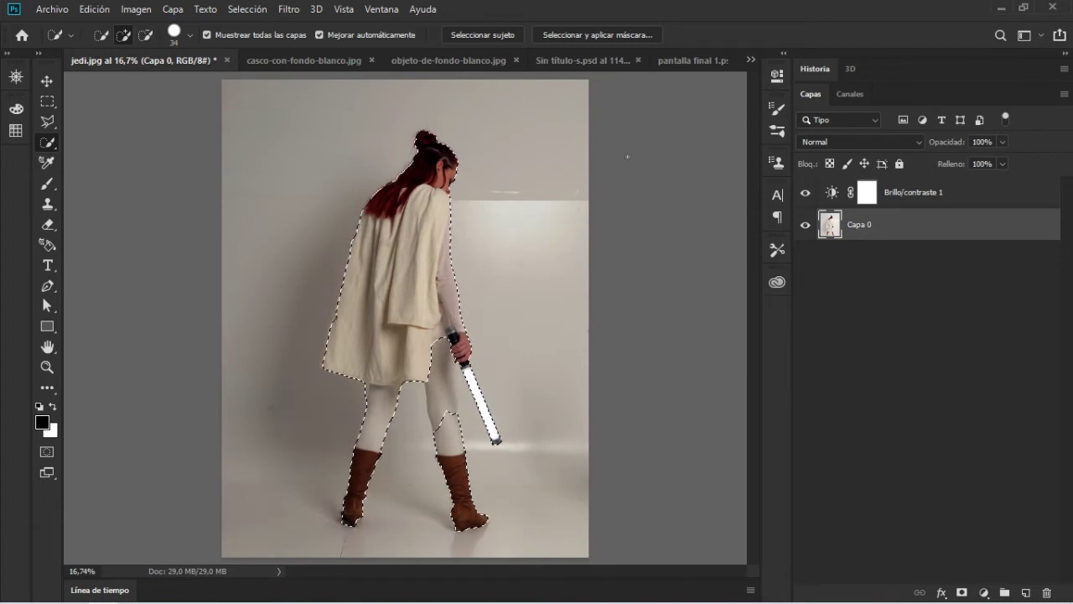
click(45, 368)
drag(482, 446, 565, 441)
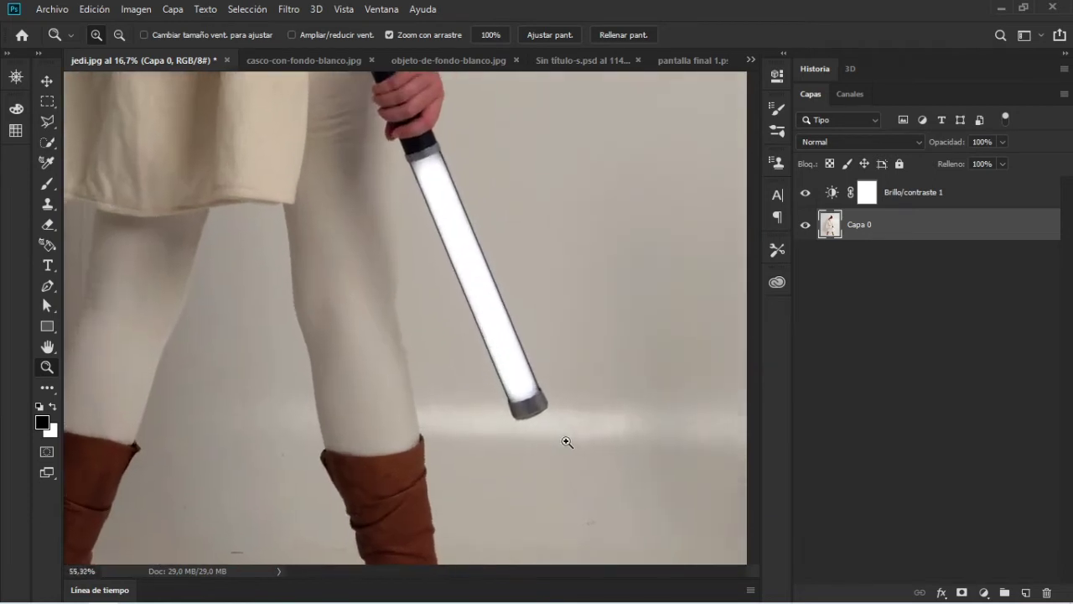
drag(352, 419, 307, 395)
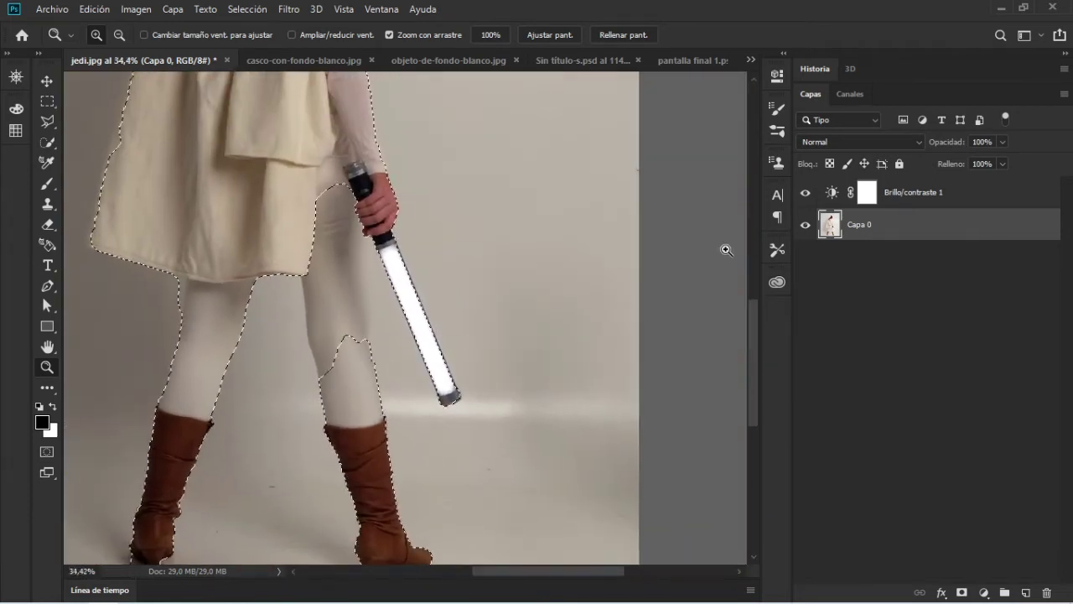
scroll(252, 419, down, 1)
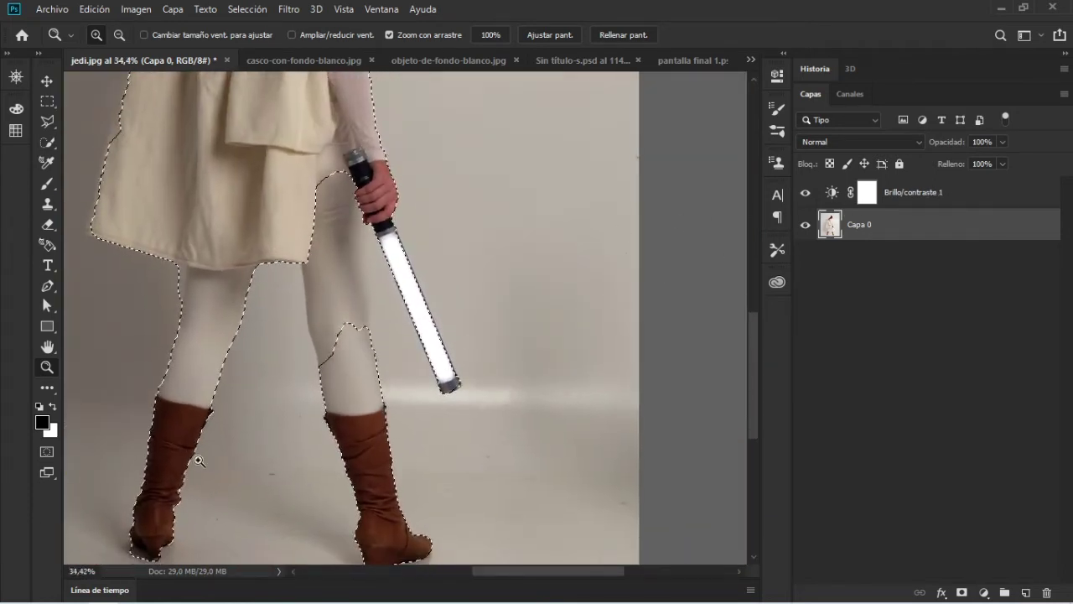
scroll(233, 472, down, 2)
drag(233, 472, 408, 400)
mouse_move(287, 431)
mouse_down()
mouse_move(413, 437)
mouse_move(338, 384)
mouse_move(337, 326)
mouse_move(431, 223)
mouse_move(374, 389)
mouse_up()
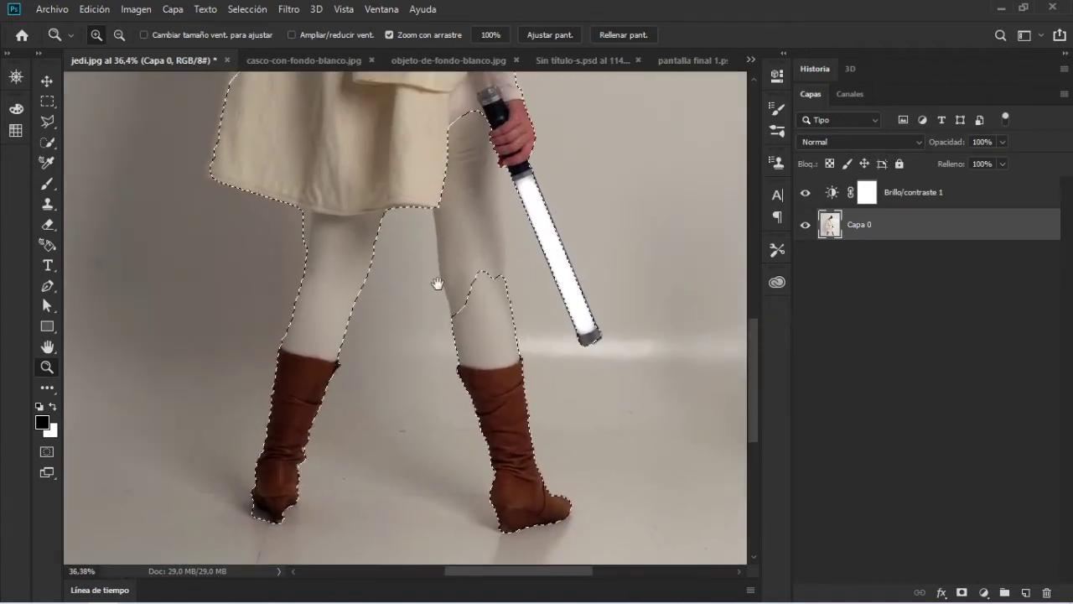
mouse_move(434, 282)
mouse_down()
mouse_move(385, 412)
mouse_move(389, 495)
mouse_up()
Inspect the subject selection's edges around the hair, ear and sweater.
drag(383, 116, 411, 354)
mouse_move(395, 173)
mouse_down()
mouse_move(468, 304)
mouse_move(479, 426)
mouse_move(460, 366)
mouse_move(448, 364)
mouse_move(518, 403)
mouse_up()
drag(426, 412, 450, 248)
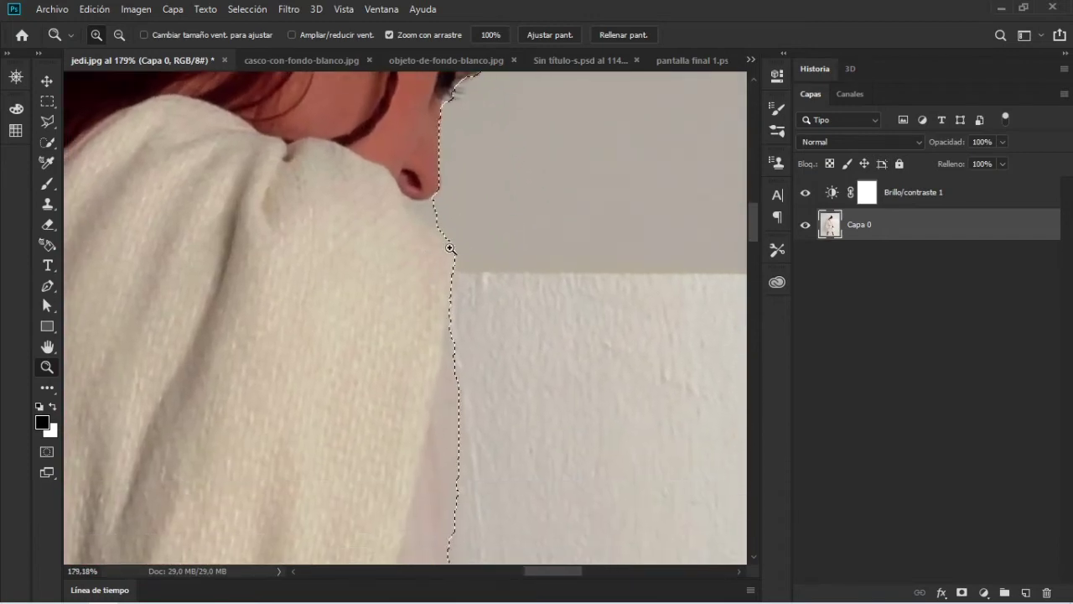
scroll(418, 291, down, 5)
scroll(429, 322, down, 2)
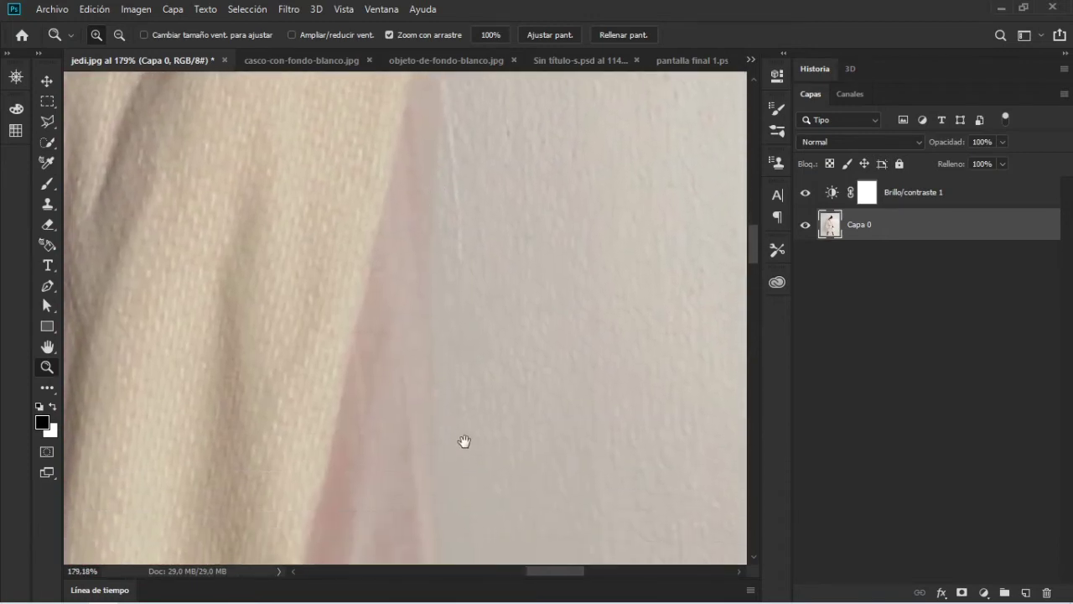
scroll(464, 441, down, 2)
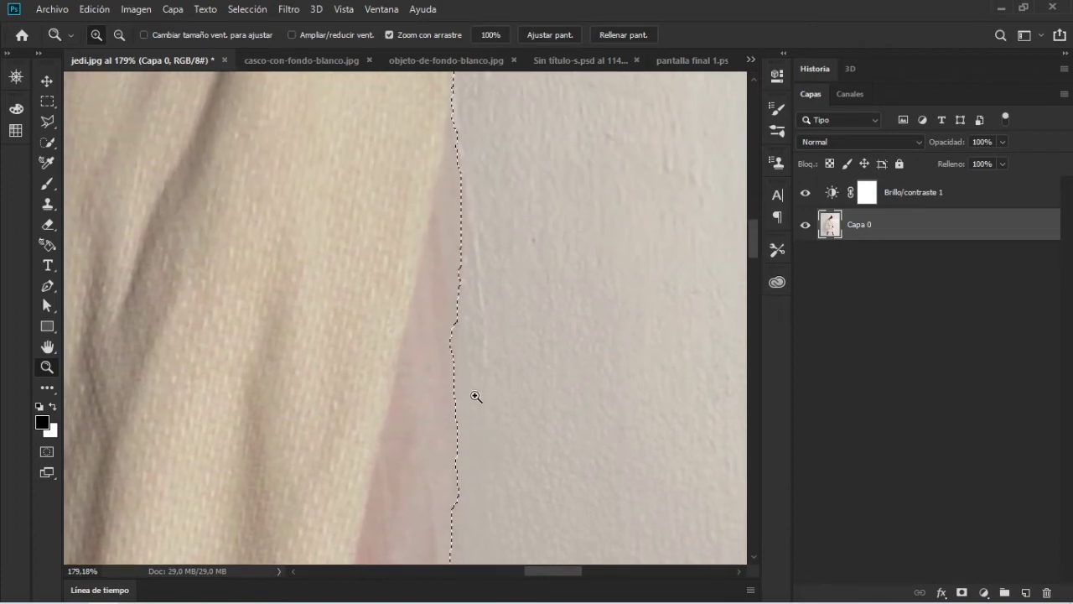
mouse_move(475, 395)
mouse_down()
mouse_move(367, 372)
mouse_move(339, 416)
mouse_up()
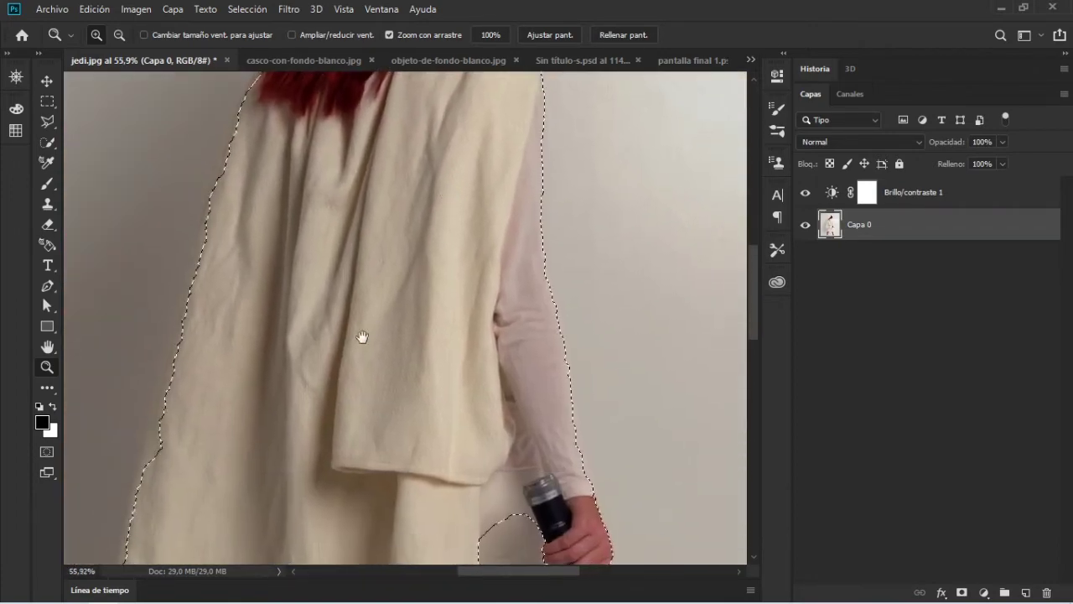
scroll(376, 210, down, 5)
scroll(383, 311, down, 2)
scroll(379, 226, down, 2)
scroll(379, 227, down, 1)
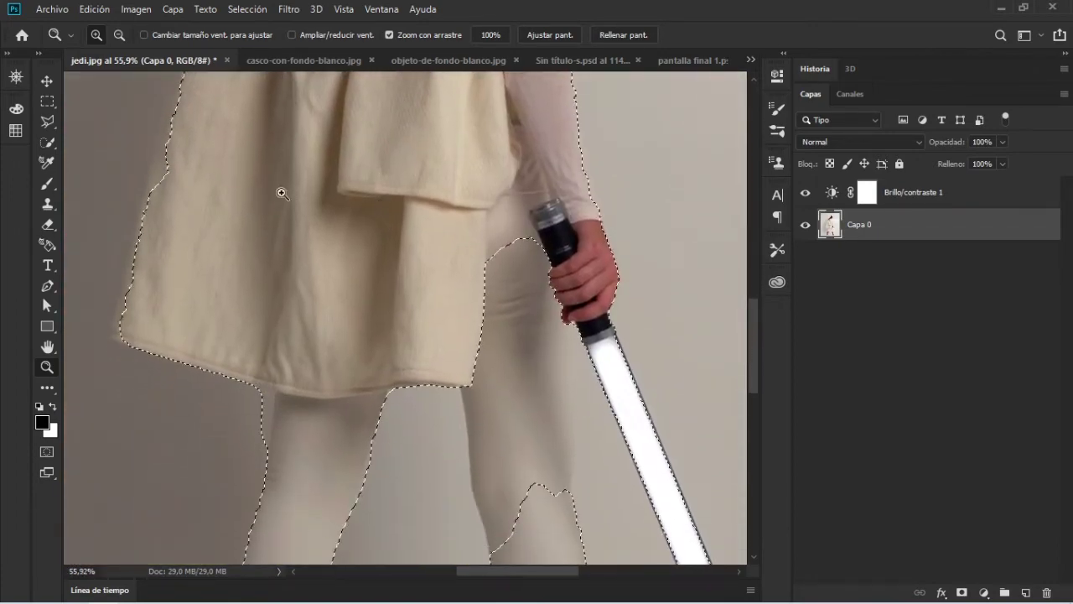
click(47, 142)
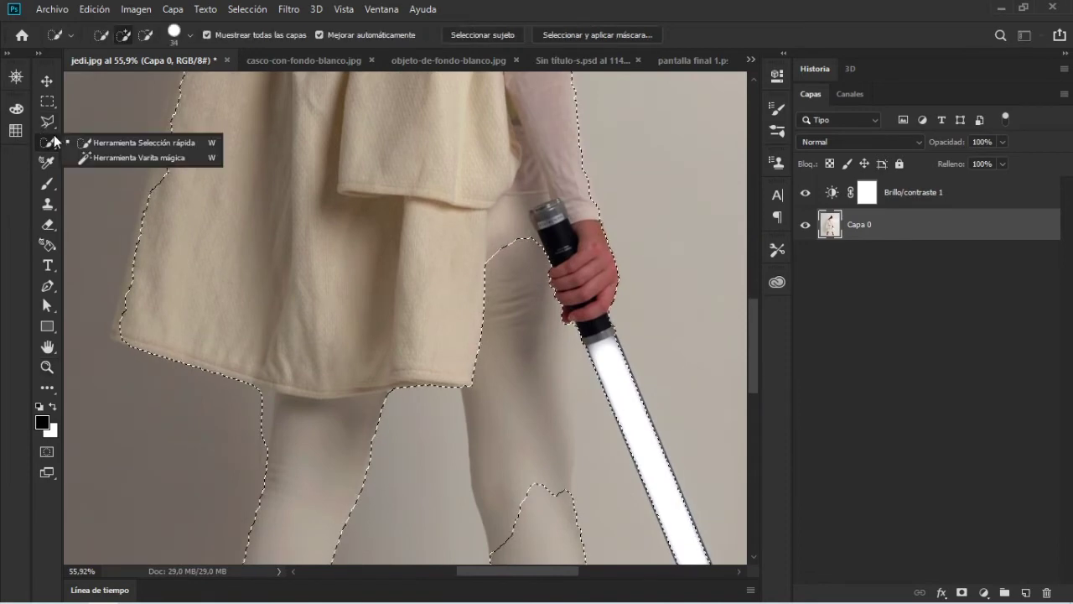
Bring the legs, boots and saber into view and show the selection as Quick Mask.
click(151, 142)
drag(486, 376, 400, 223)
scroll(428, 173, up, 3)
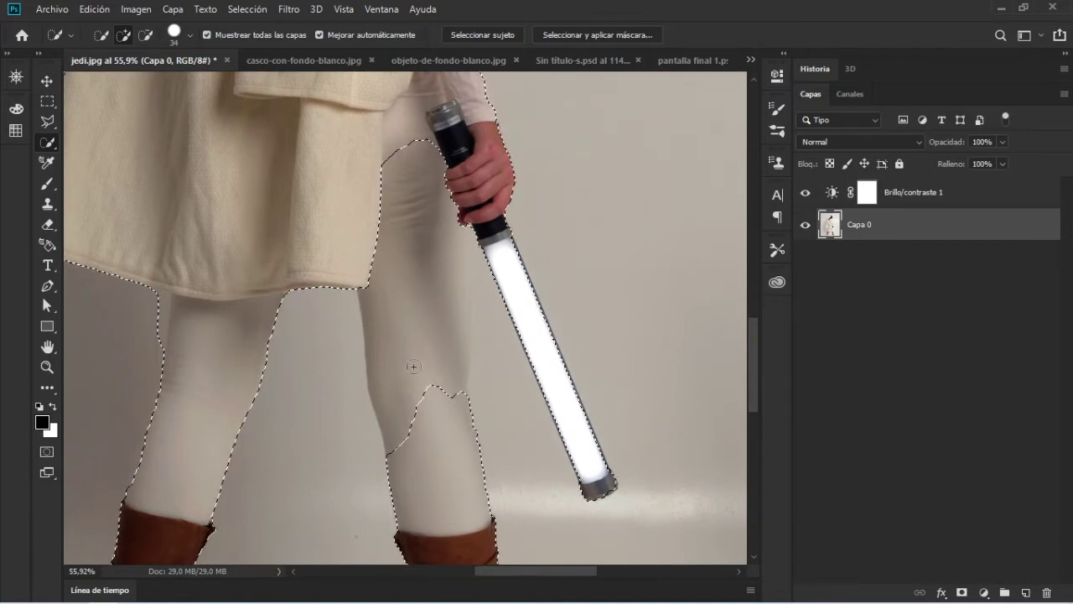
click(43, 453)
Zoom around the red overlay to check the shirt hem and leg edges, then exit Quick Mask.
click(47, 374)
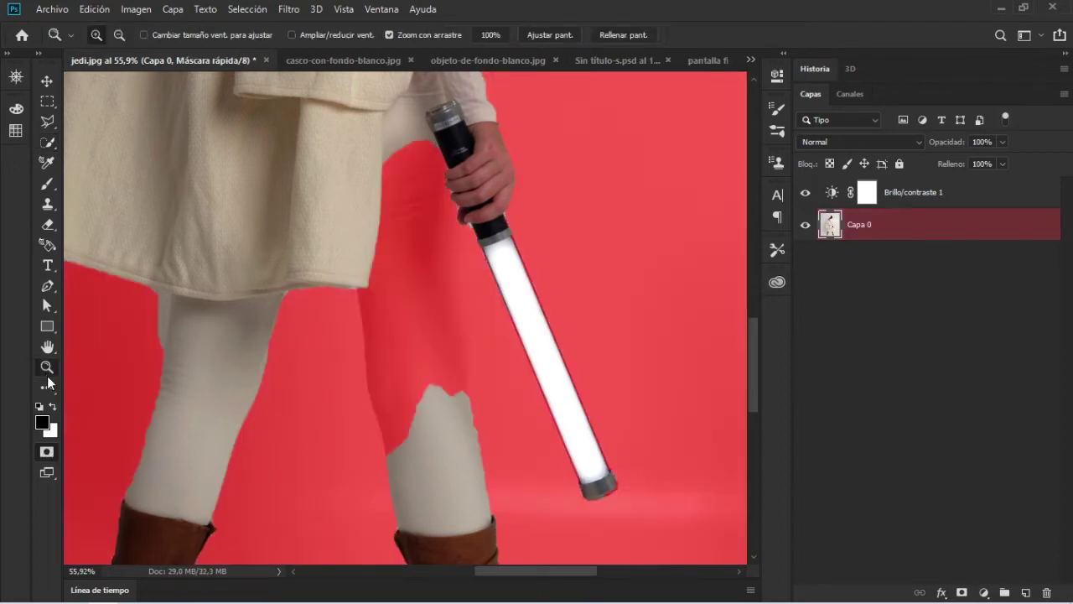
mouse_move(396, 365)
mouse_down()
mouse_move(335, 377)
mouse_move(321, 408)
mouse_up()
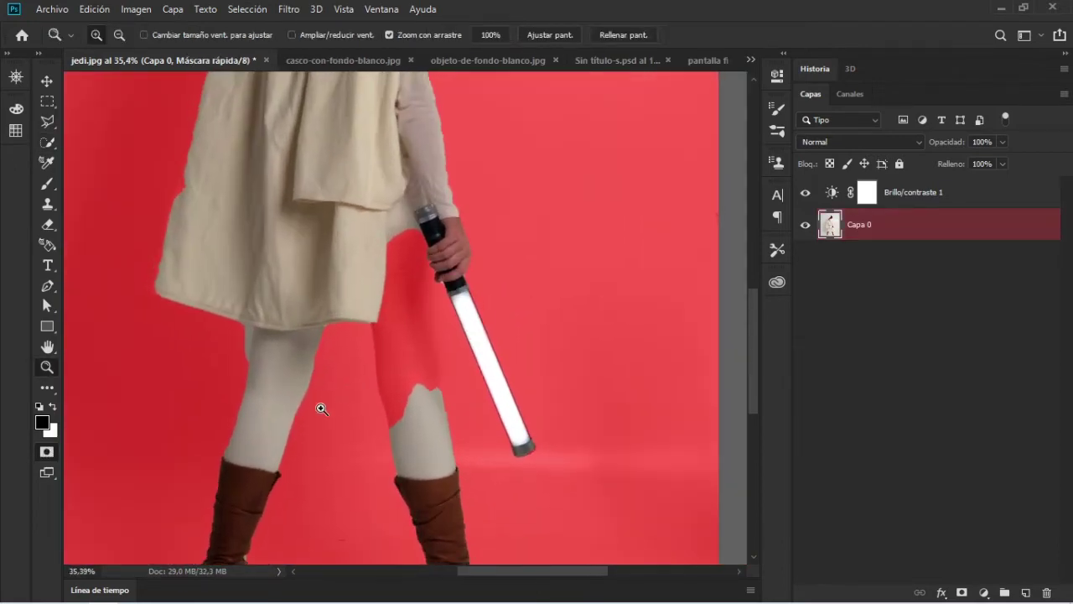
mouse_move(238, 393)
mouse_down()
mouse_move(293, 378)
mouse_move(414, 384)
mouse_move(331, 398)
mouse_move(198, 131)
mouse_up()
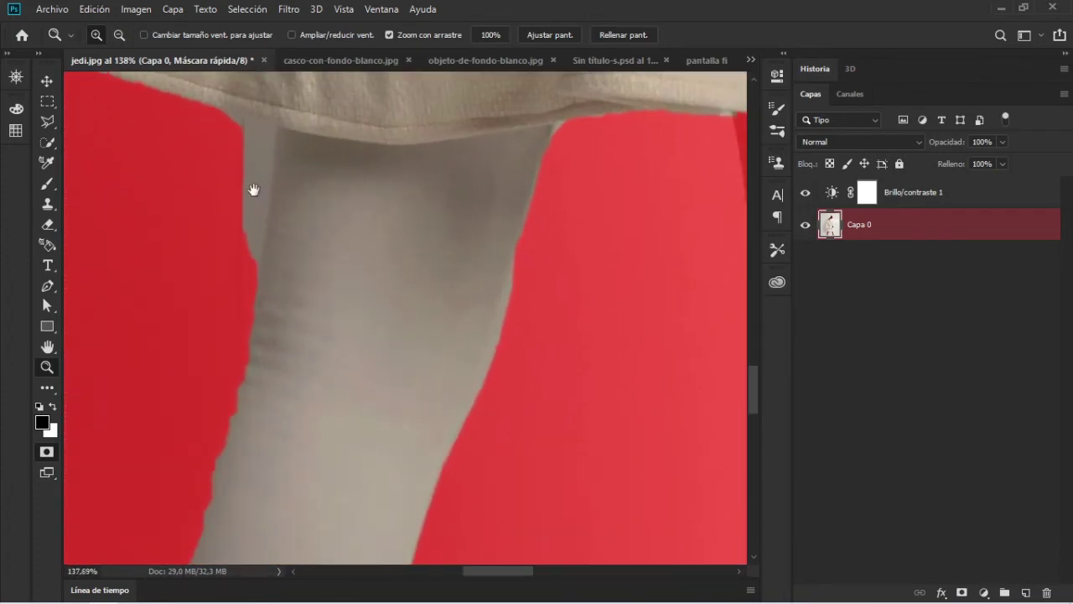
drag(253, 189, 463, 457)
mouse_move(452, 372)
mouse_down()
mouse_move(494, 369)
mouse_move(462, 372)
mouse_move(391, 285)
mouse_move(456, 456)
mouse_up()
mouse_move(302, 213)
mouse_down()
mouse_move(369, 230)
mouse_move(294, 233)
mouse_move(542, 392)
mouse_move(494, 323)
mouse_move(583, 290)
mouse_move(634, 296)
mouse_move(499, 321)
mouse_move(406, 427)
mouse_up()
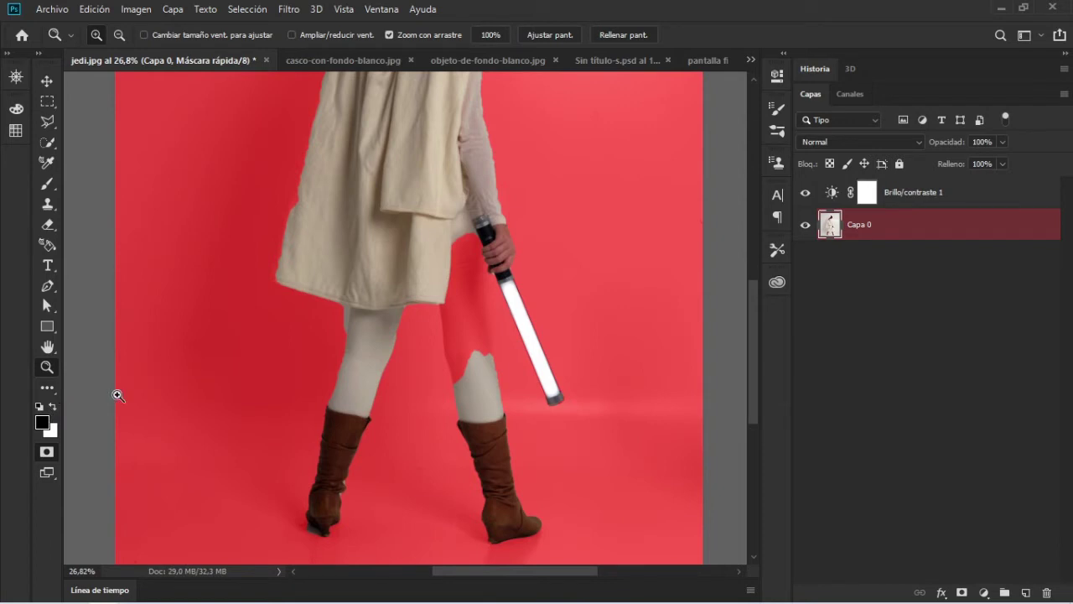
click(46, 453)
mouse_move(372, 248)
mouse_down()
mouse_move(308, 345)
mouse_move(314, 386)
mouse_up()
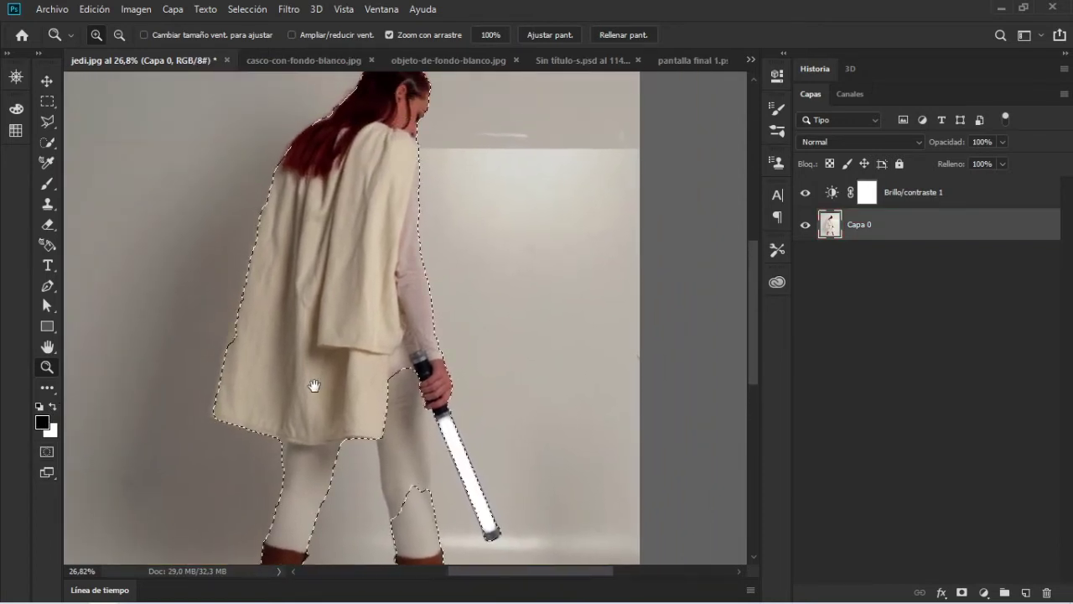
click(46, 122)
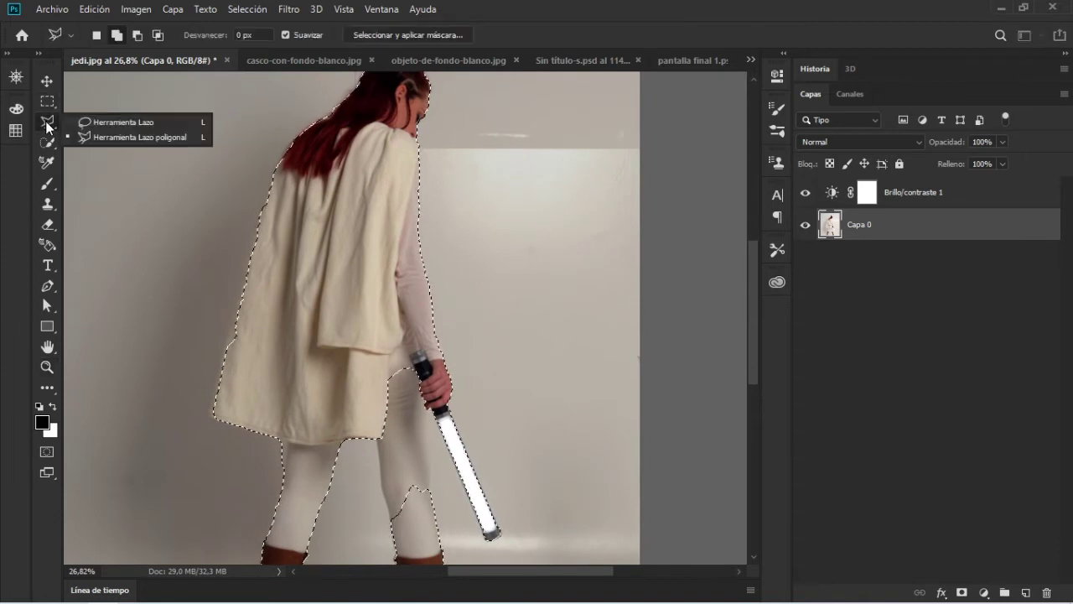
click(119, 138)
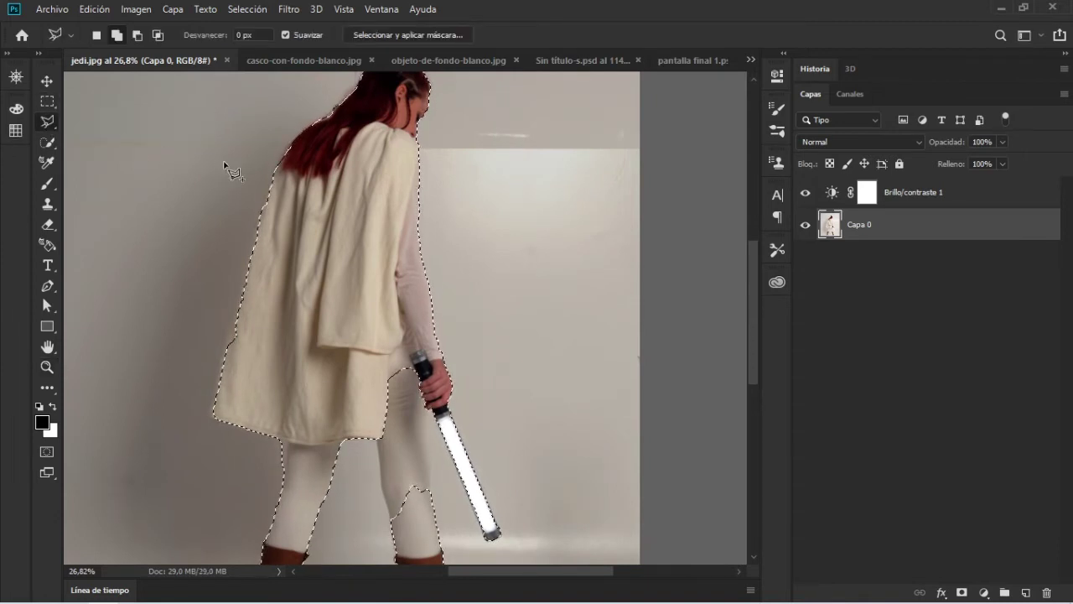
scroll(281, 258, down, 3)
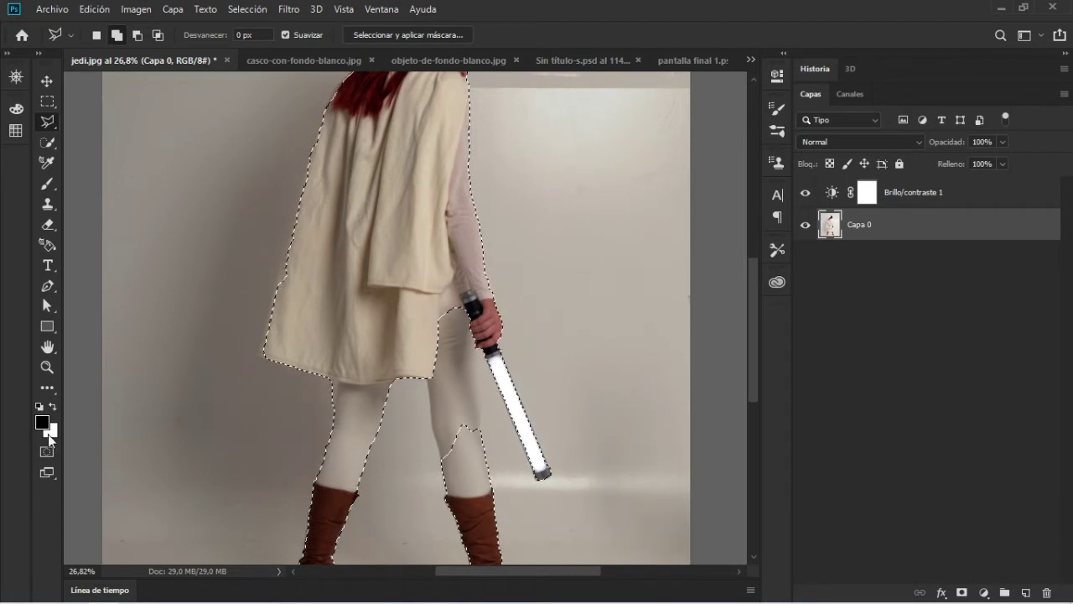
click(47, 451)
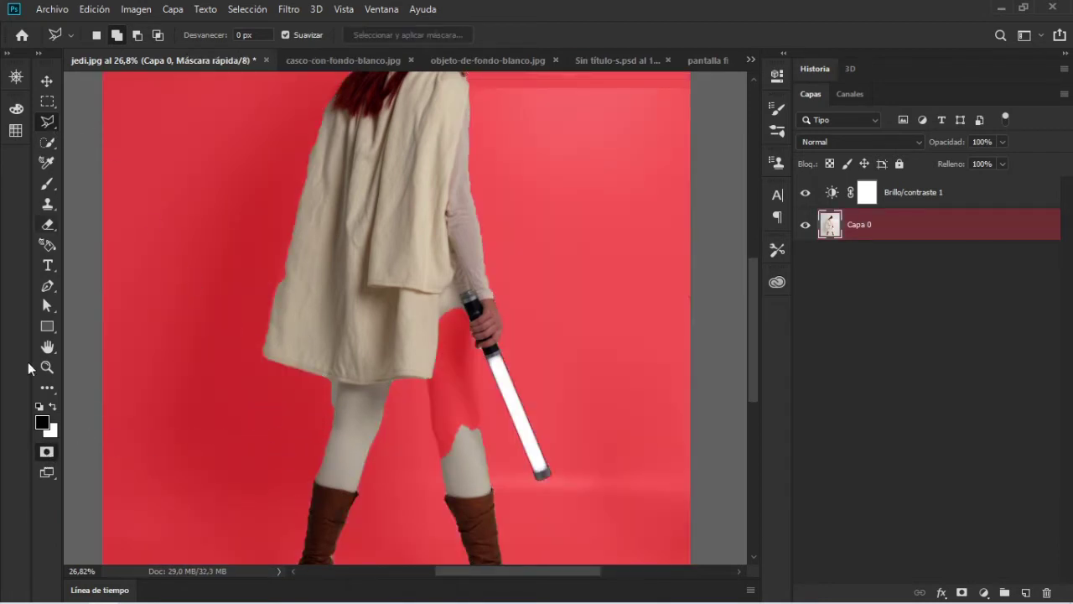
click(47, 451)
Add the missed hair edge to the selection with a Polygonal Lasso outline.
scroll(209, 277, up, 3)
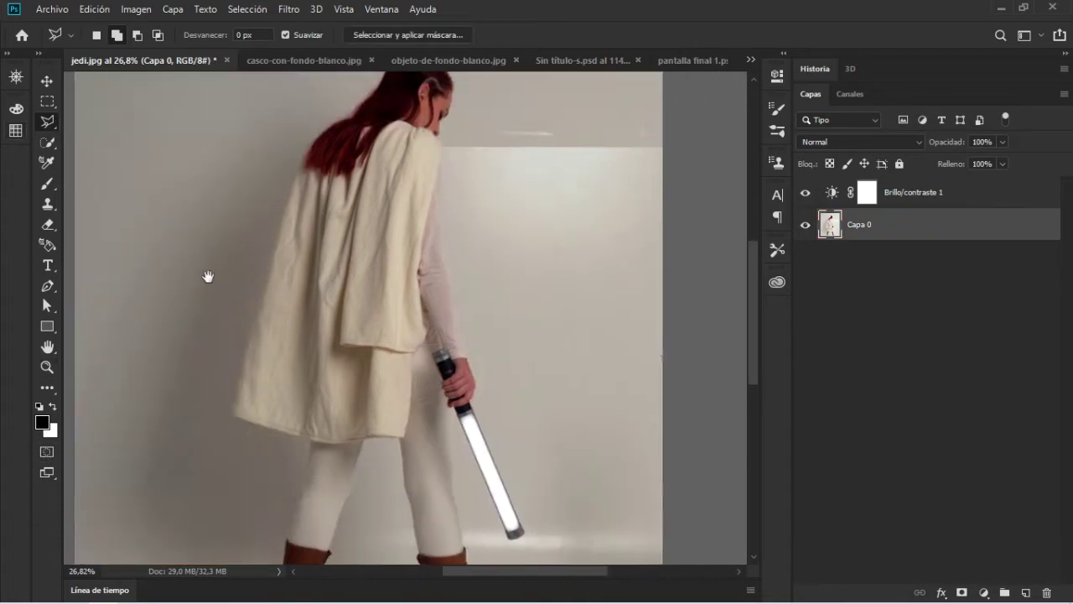
scroll(222, 359, down, 2)
scroll(239, 411, up, 2)
scroll(240, 430, up, 3)
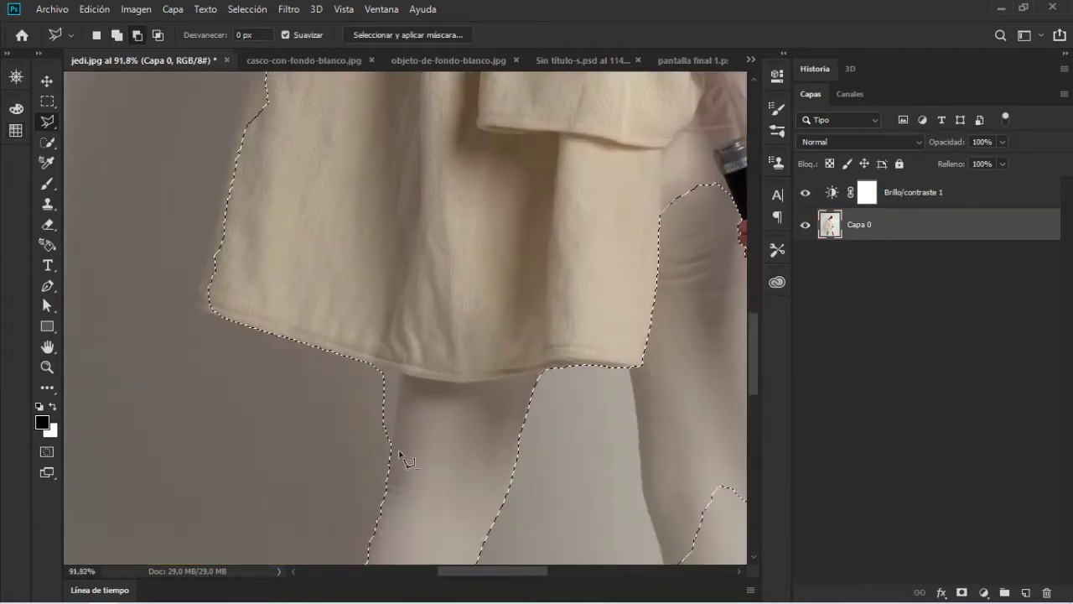
scroll(457, 445, up, 3)
scroll(393, 473, up, 1)
scroll(417, 189, up, 2)
scroll(394, 264, down, 3)
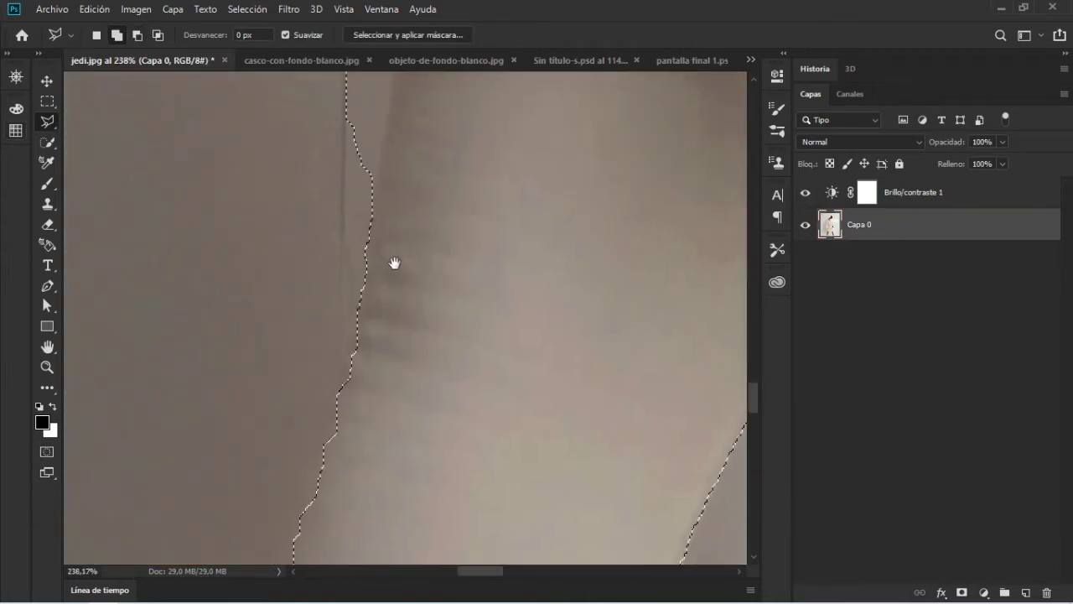
scroll(451, 275, down, 2)
scroll(451, 274, down, 2)
scroll(443, 251, down, 2)
mouse_move(438, 177)
mouse_down()
mouse_move(439, 254)
mouse_move(378, 314)
mouse_move(391, 293)
mouse_up()
scroll(419, 271, up, 3)
scroll(412, 292, up, 4)
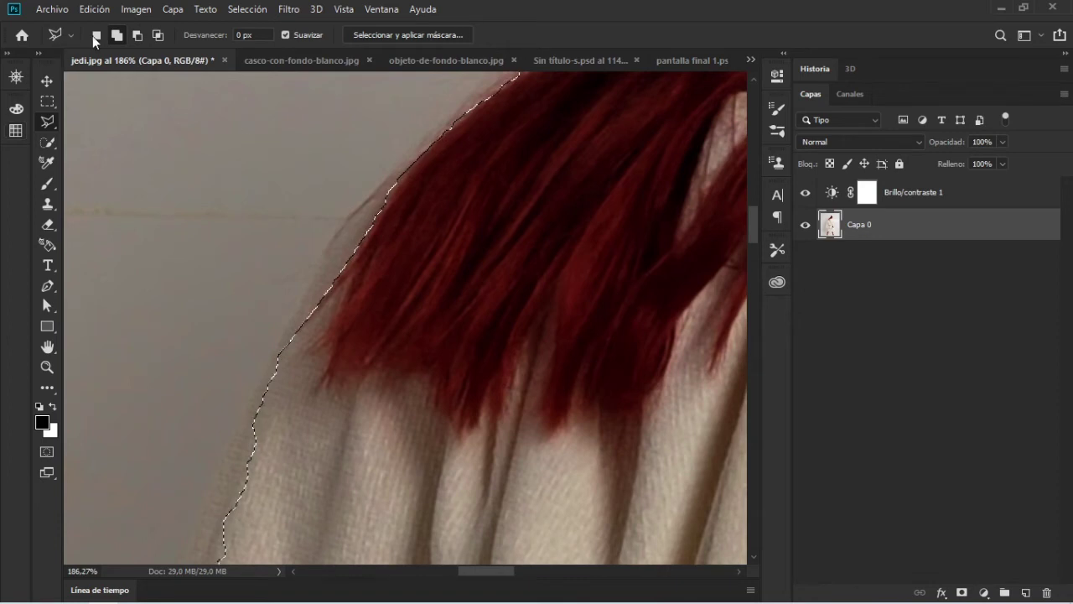
click(117, 38)
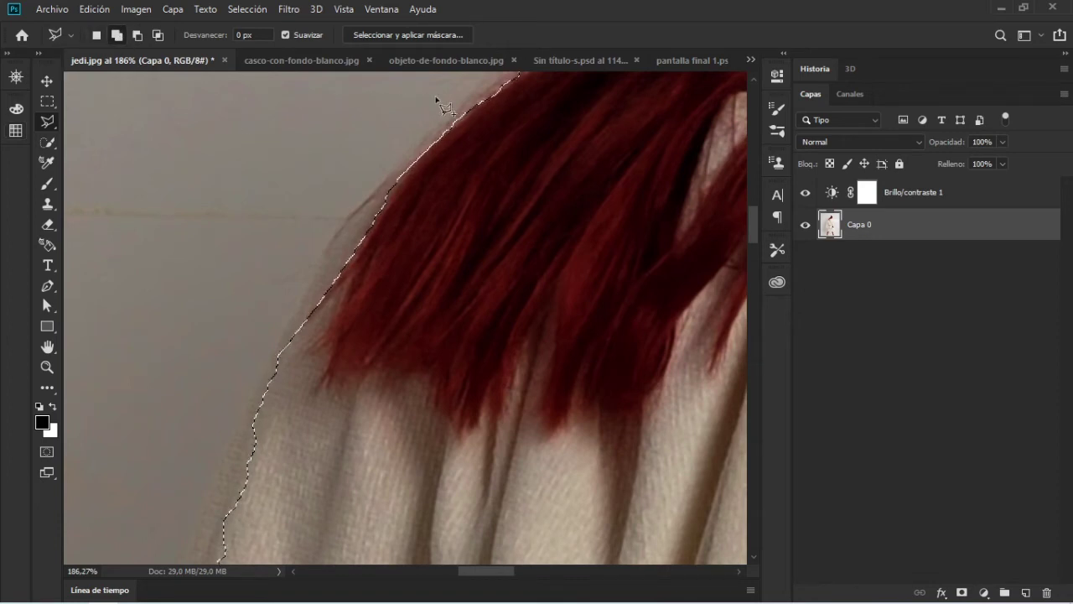
scroll(467, 185, up, 2)
drag(473, 172, 397, 226)
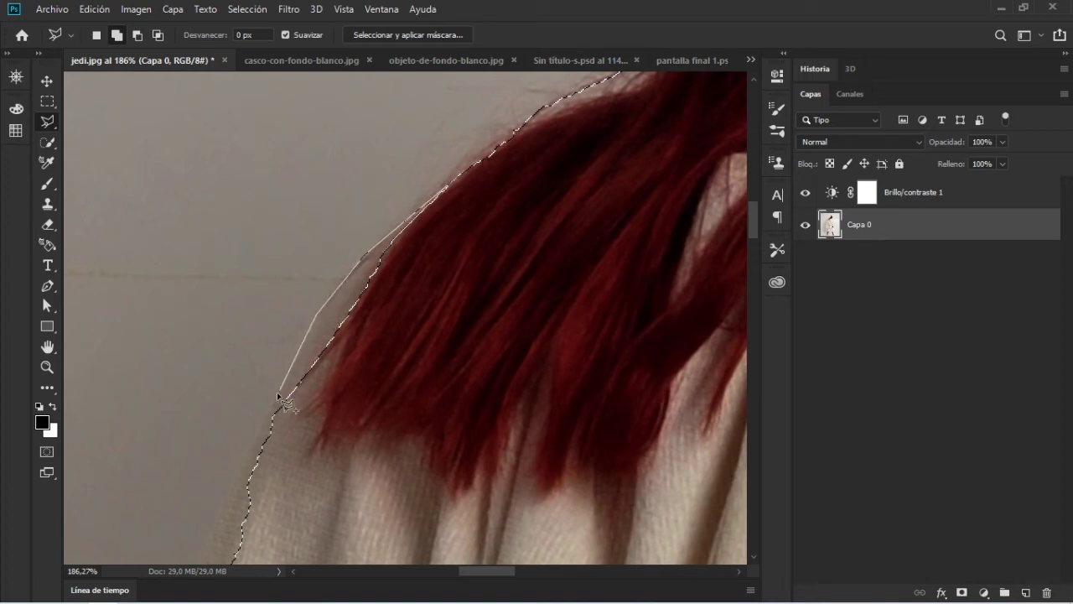
click(300, 490)
click(474, 334)
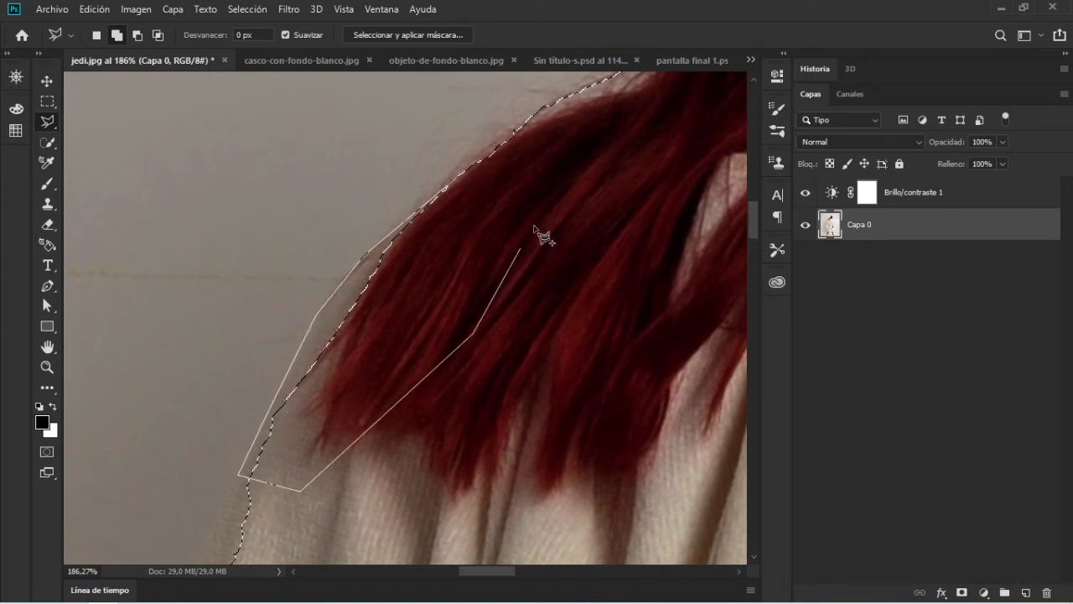
click(535, 191)
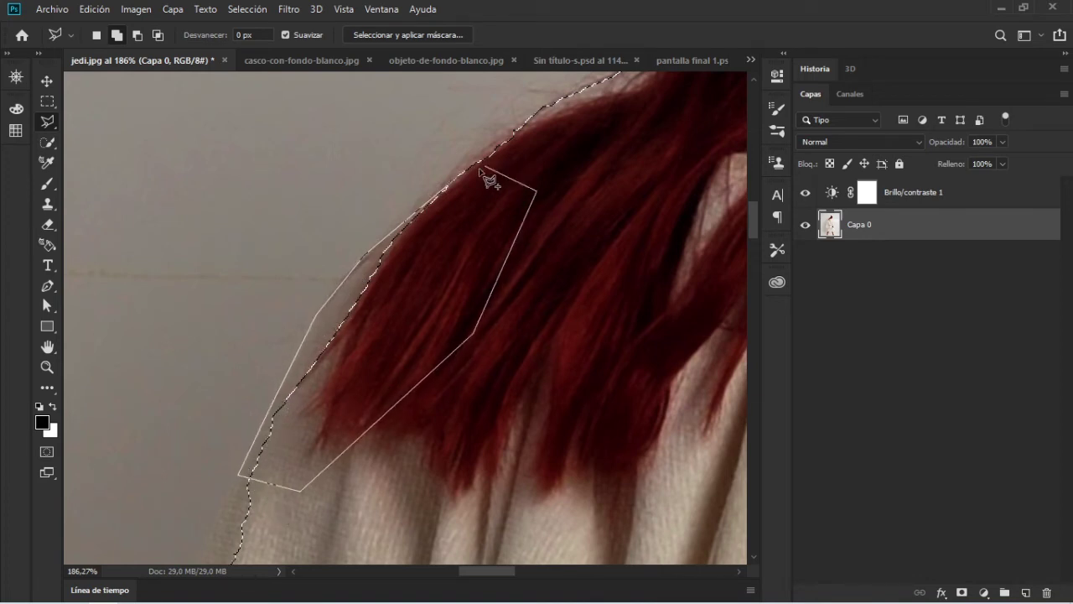
double_click(460, 228)
Add the cape's outer edge to the selection.
scroll(433, 291, down, 2)
scroll(402, 218, down, 3)
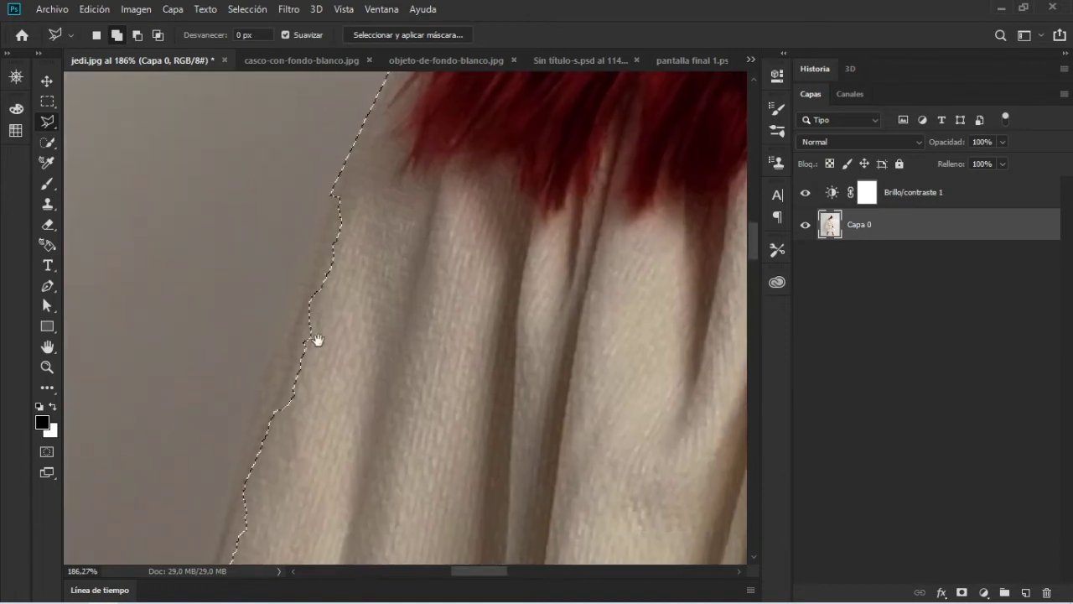
click(312, 275)
click(267, 442)
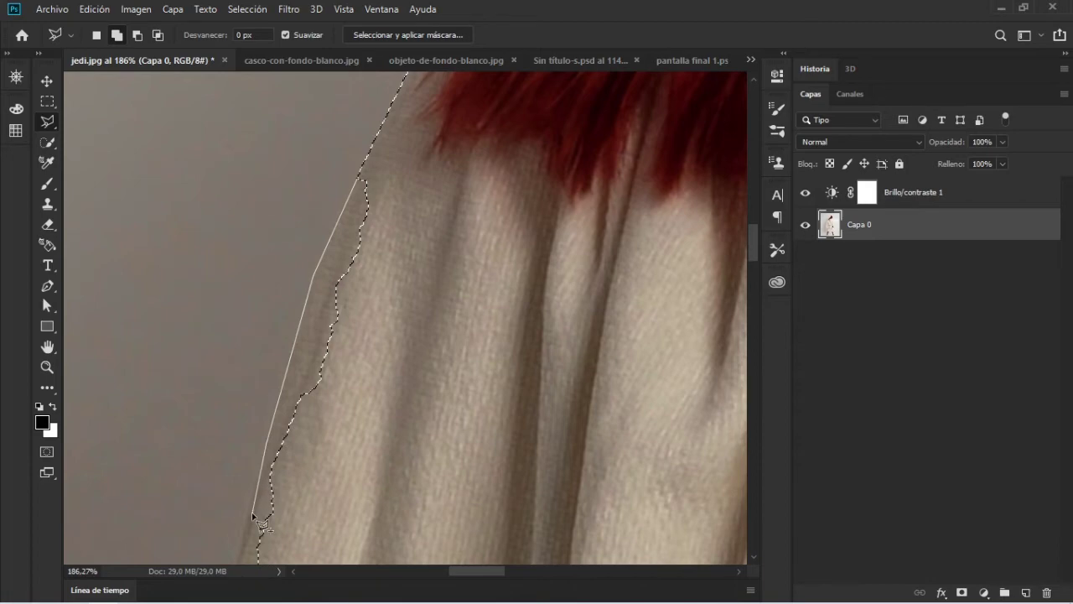
click(359, 503)
click(491, 311)
click(488, 186)
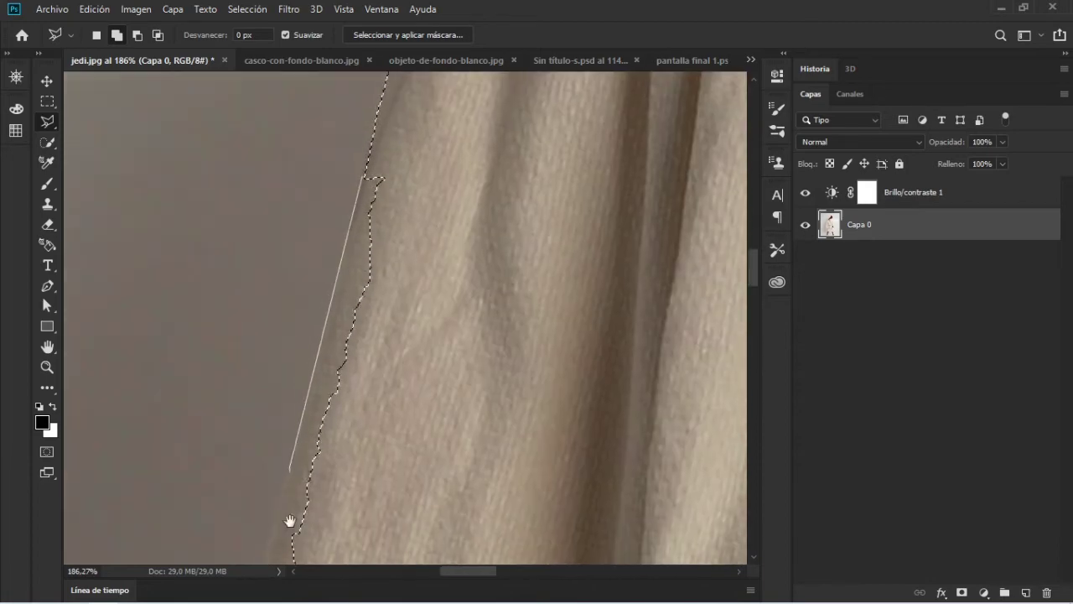
mouse_move(288, 520)
mouse_down()
mouse_move(310, 103)
mouse_move(470, 253)
mouse_move(394, 302)
mouse_up()
drag(496, 372, 312, 187)
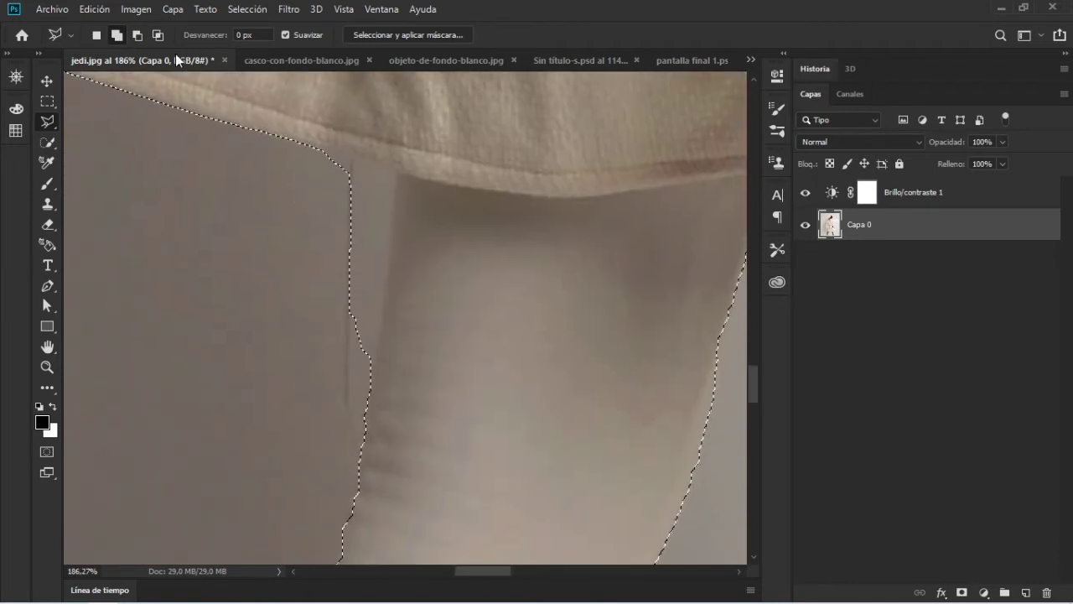
Subtract the leftover background beside the leg and lower leg from the selection.
click(136, 36)
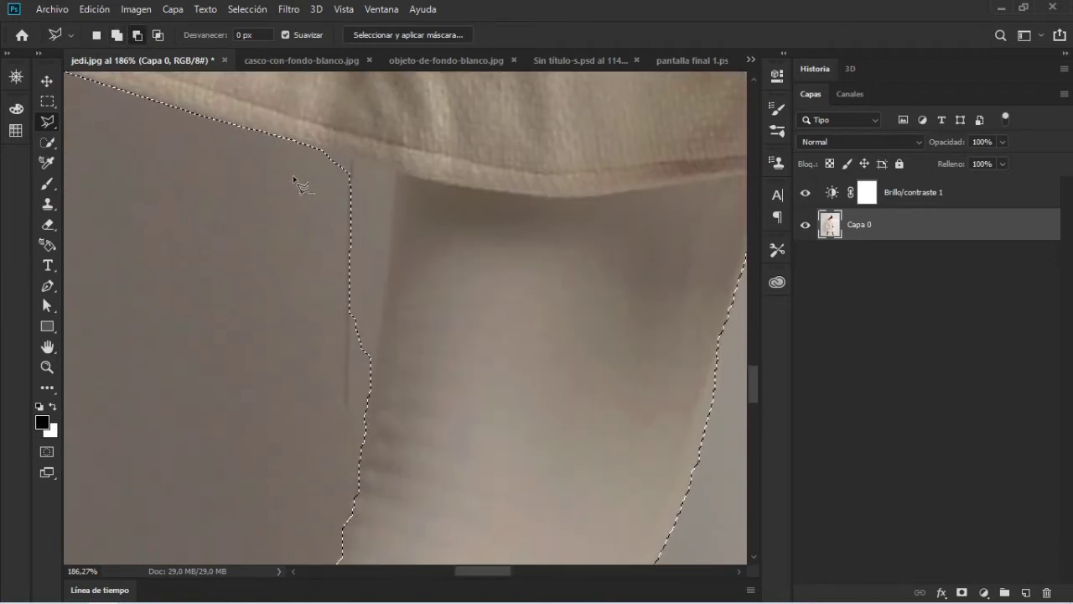
click(302, 145)
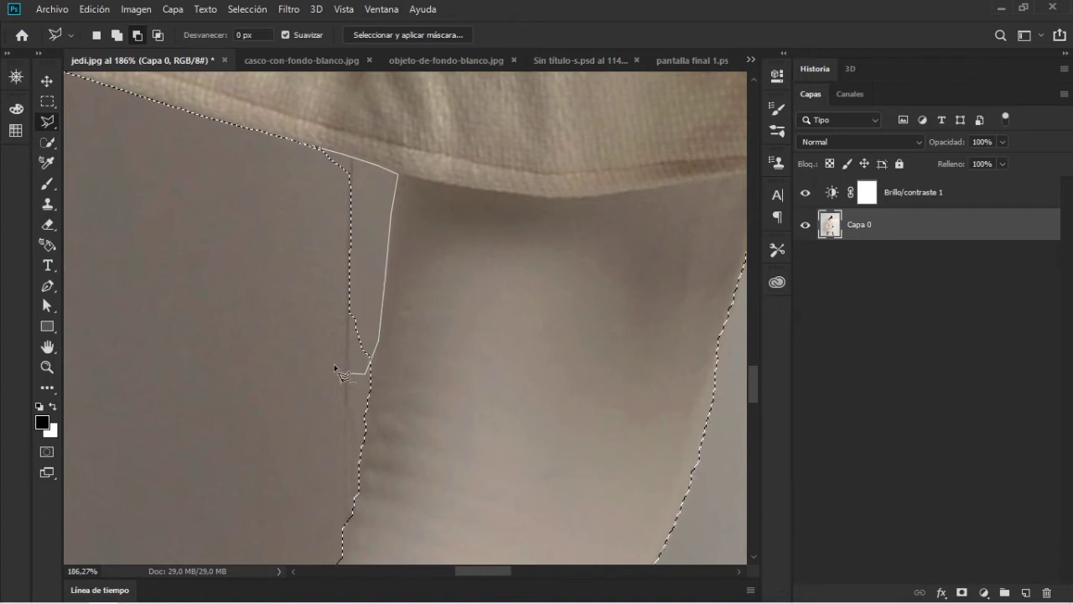
click(264, 179)
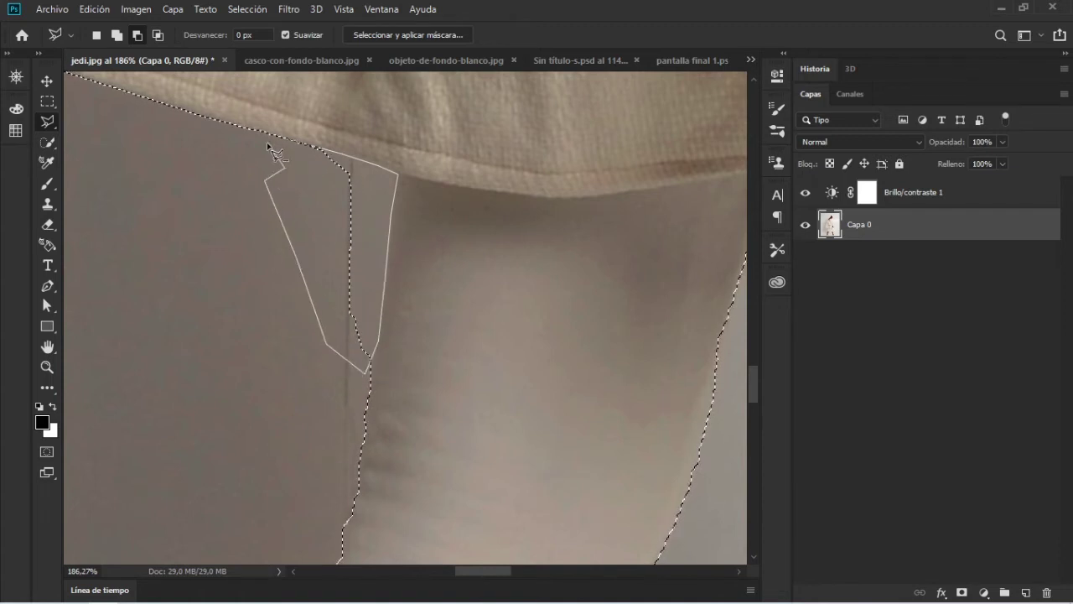
click(266, 149)
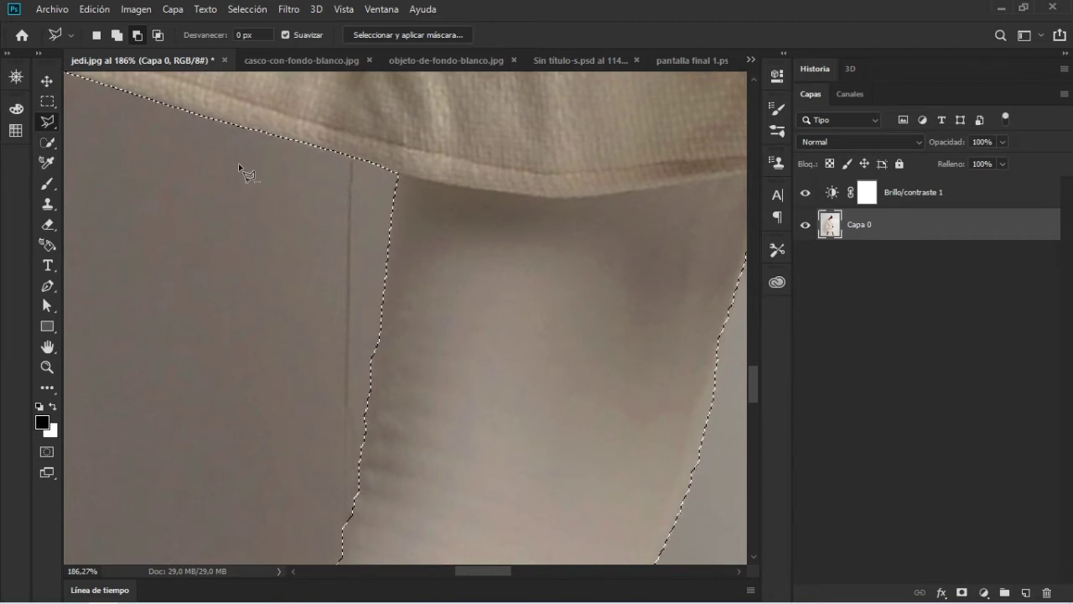
scroll(264, 232, down, 5)
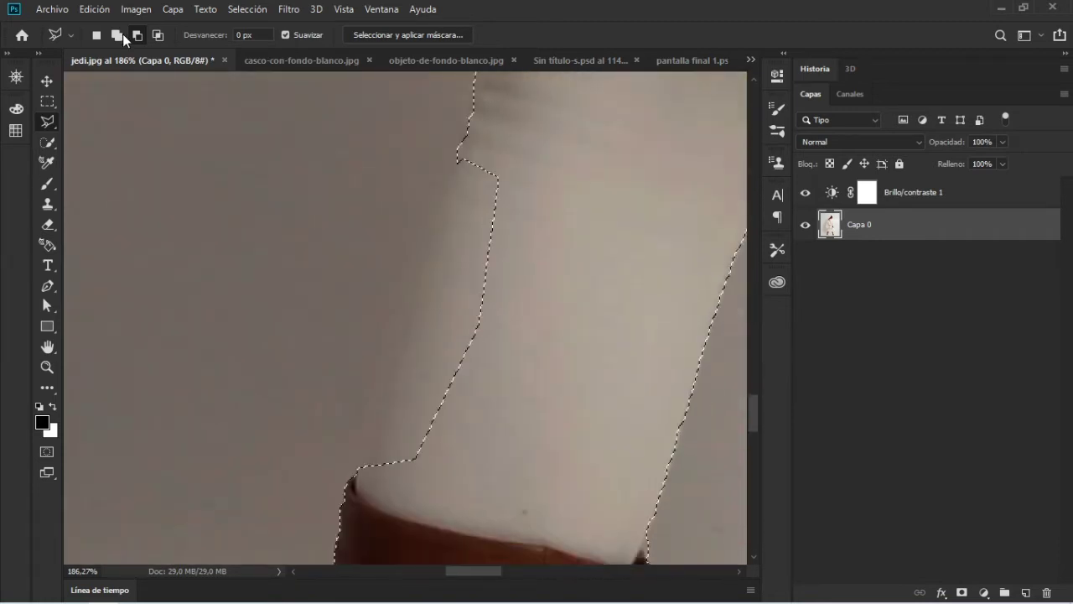
click(457, 157)
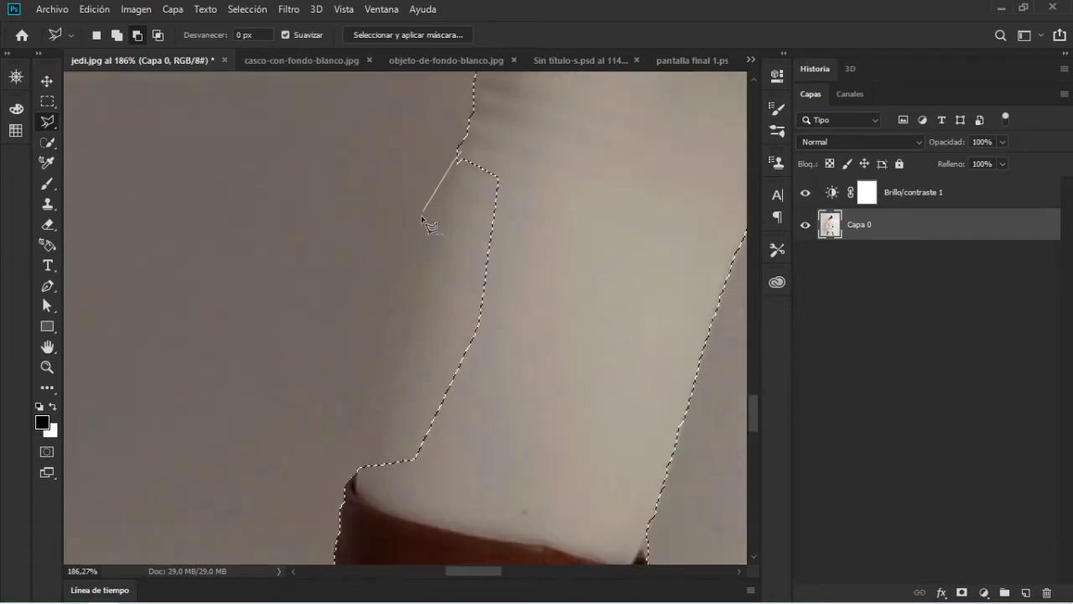
click(392, 330)
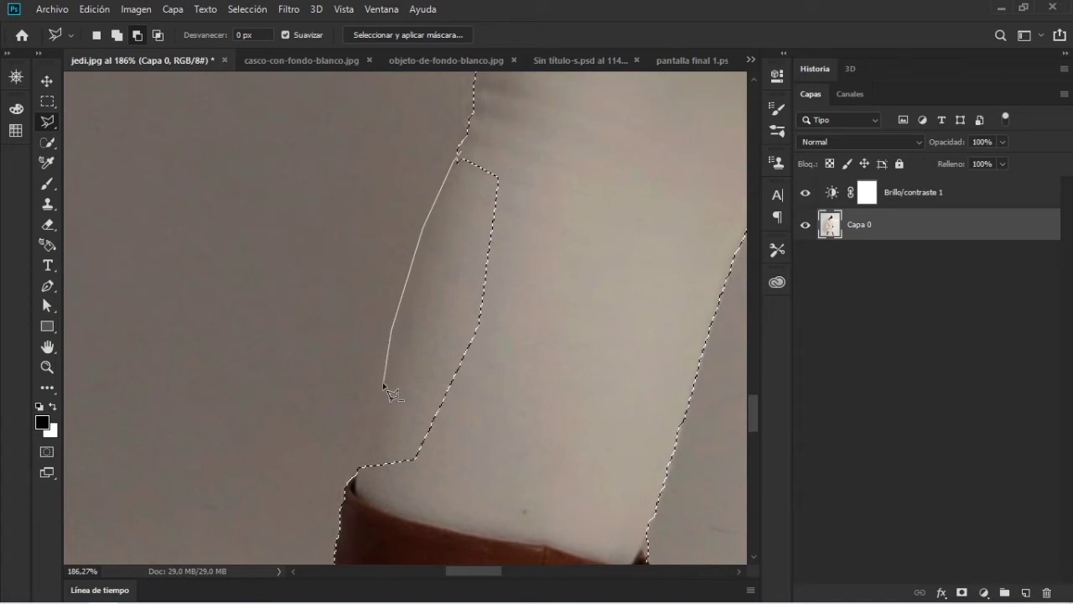
click(357, 488)
click(635, 300)
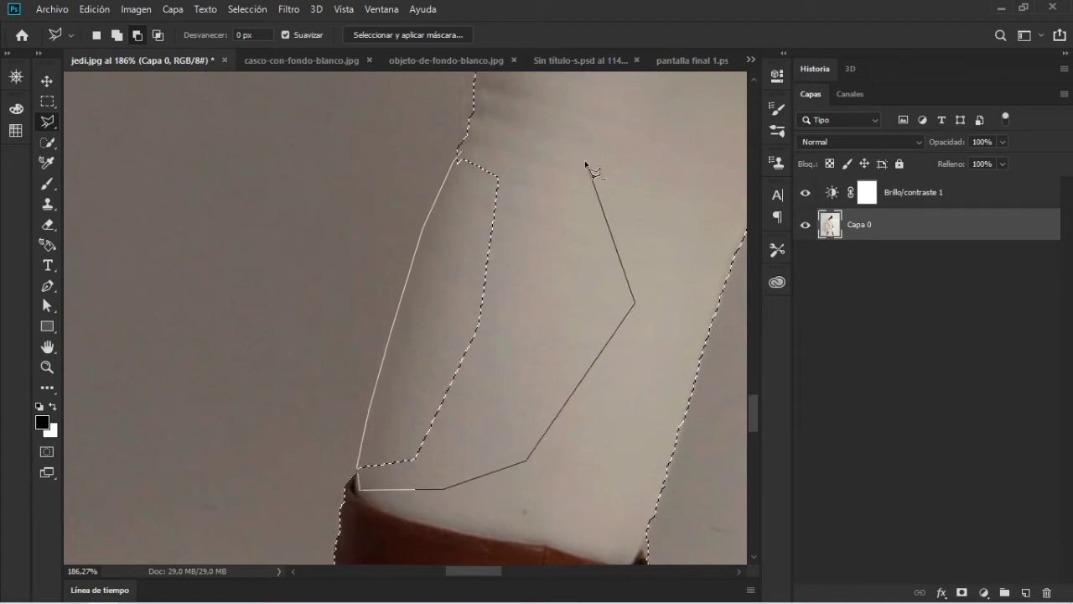
Add the missed leg area and boot heel back into the selection.
click(577, 155)
click(514, 136)
click(457, 156)
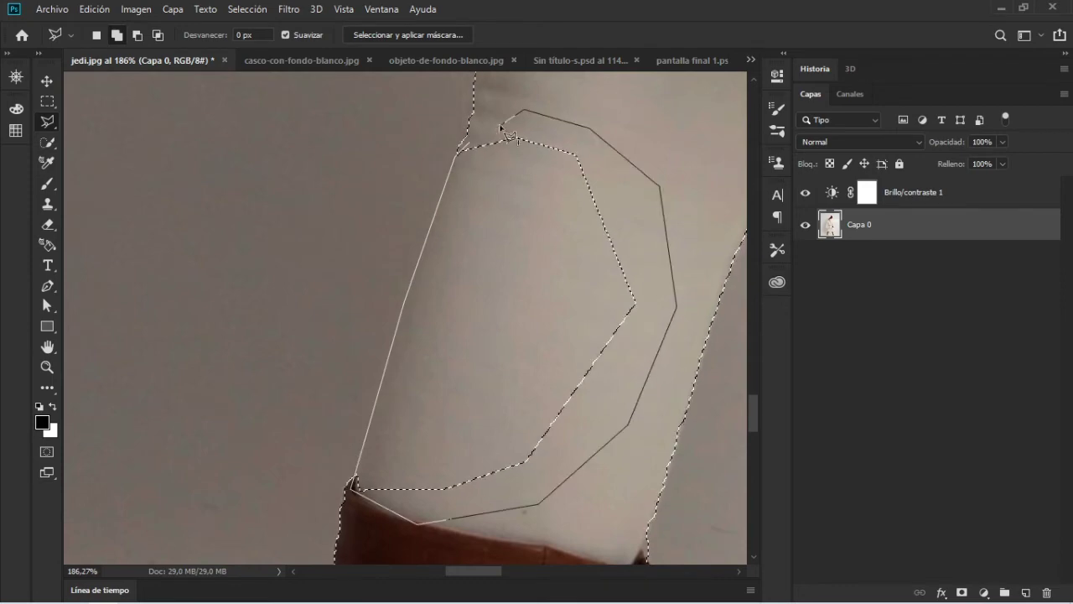
scroll(438, 342, down, 5)
scroll(482, 340, up, 3)
scroll(474, 340, down, 3)
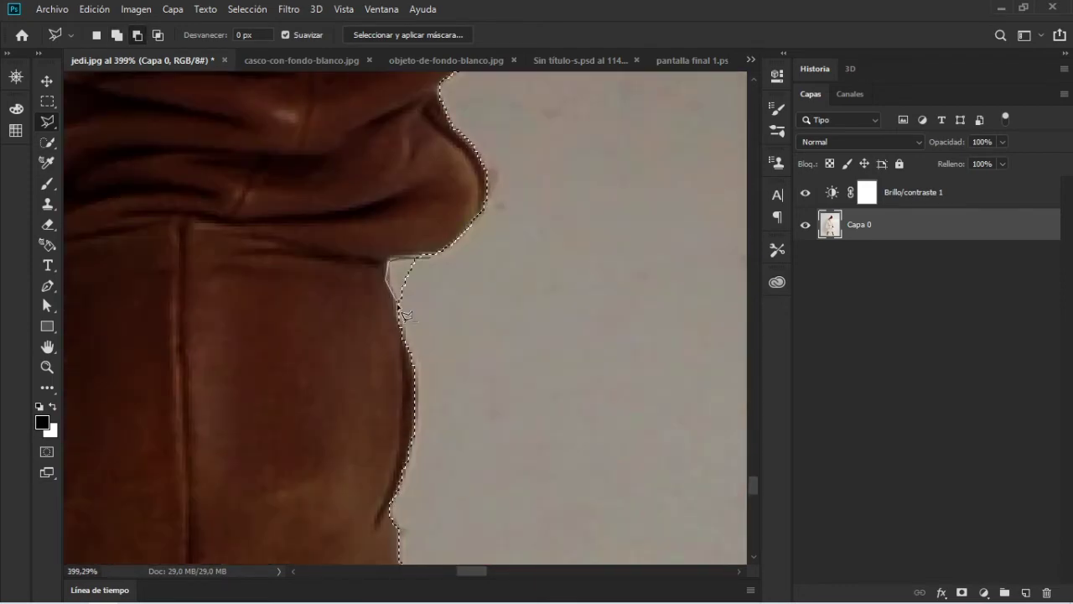
scroll(264, 369, up, 1)
scroll(264, 369, down, 2)
click(423, 337)
click(392, 468)
click(133, 244)
scroll(197, 153, up, 2)
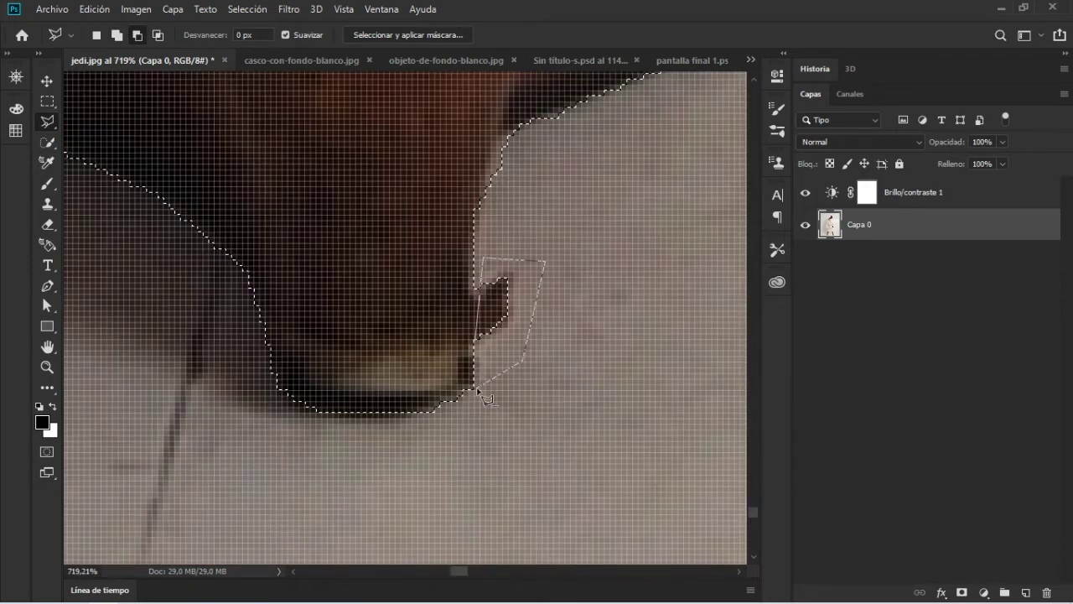
scroll(377, 252, down, 2)
scroll(503, 252, up, 2)
scroll(517, 226, down, 2)
scroll(517, 226, down, 5)
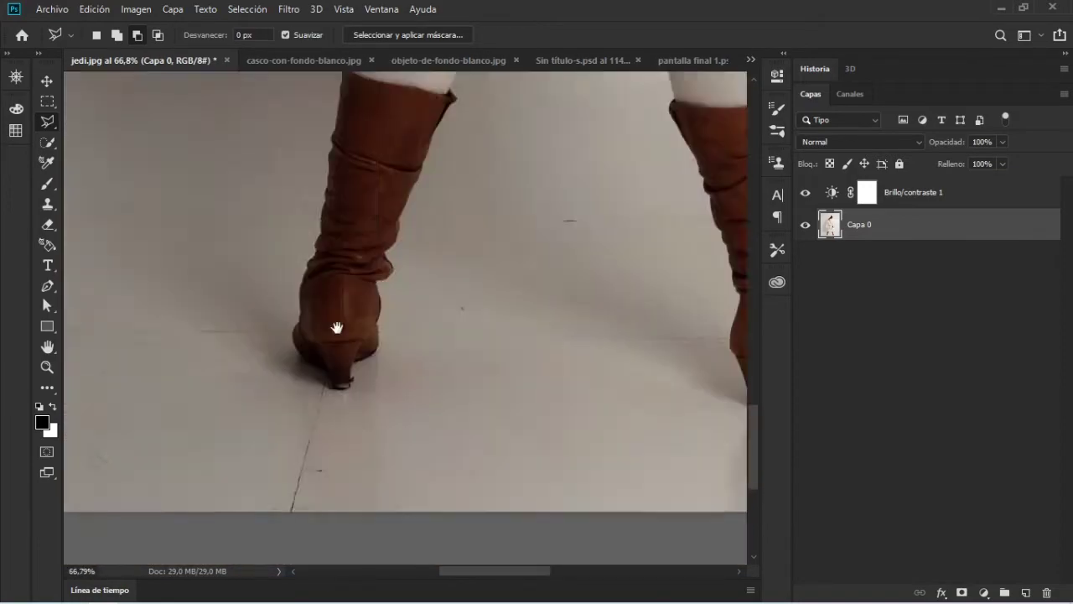
scroll(338, 324, down, 3)
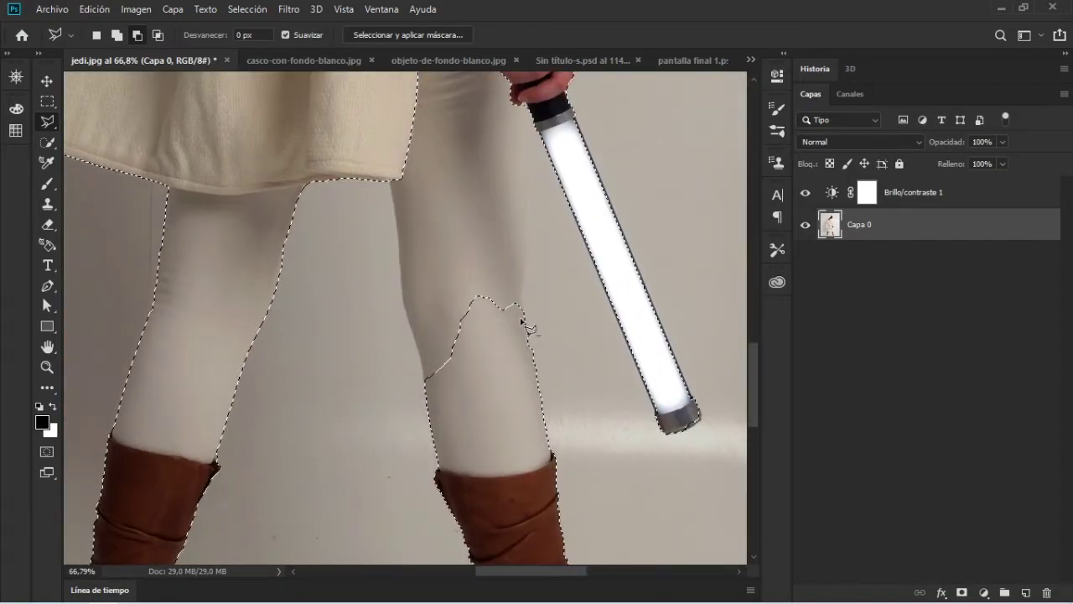
double_click(524, 332)
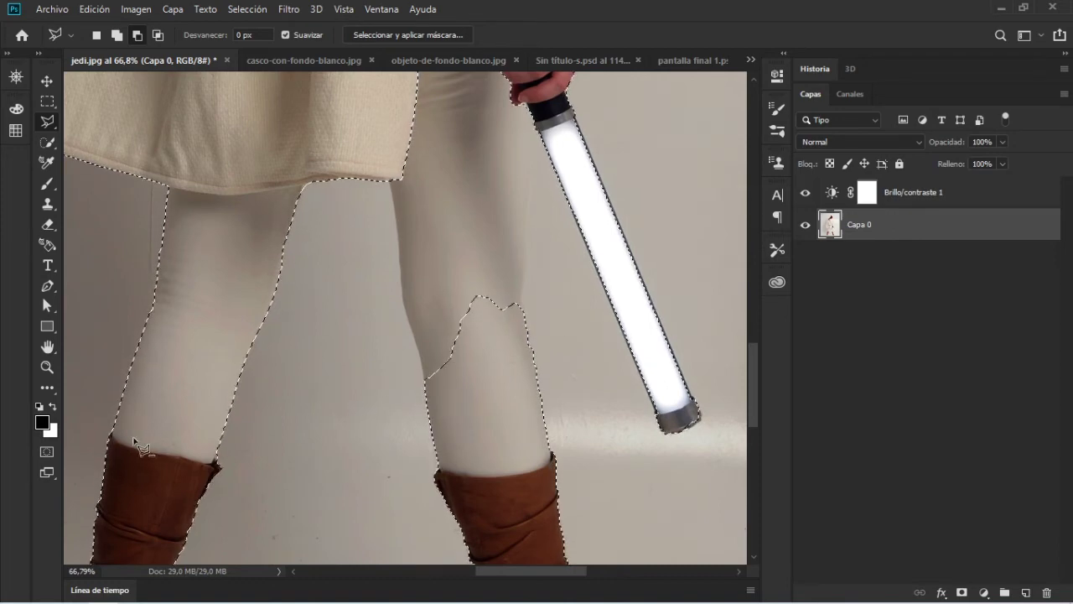
Show the selection as a Quick Mask and bring the notch between the legs into view with the Brush.
key(q)
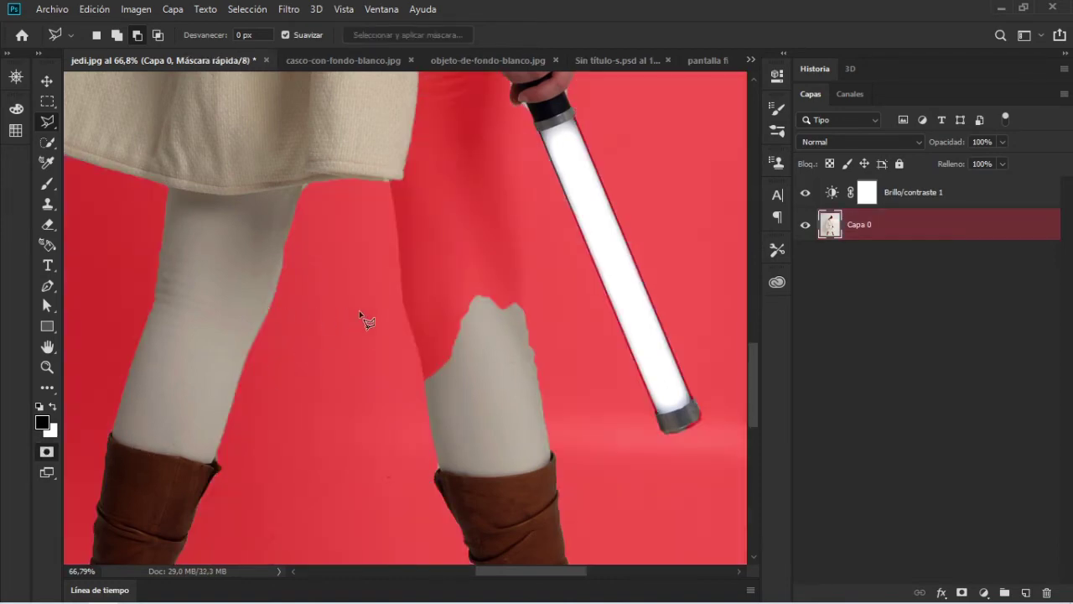
drag(391, 376, 327, 354)
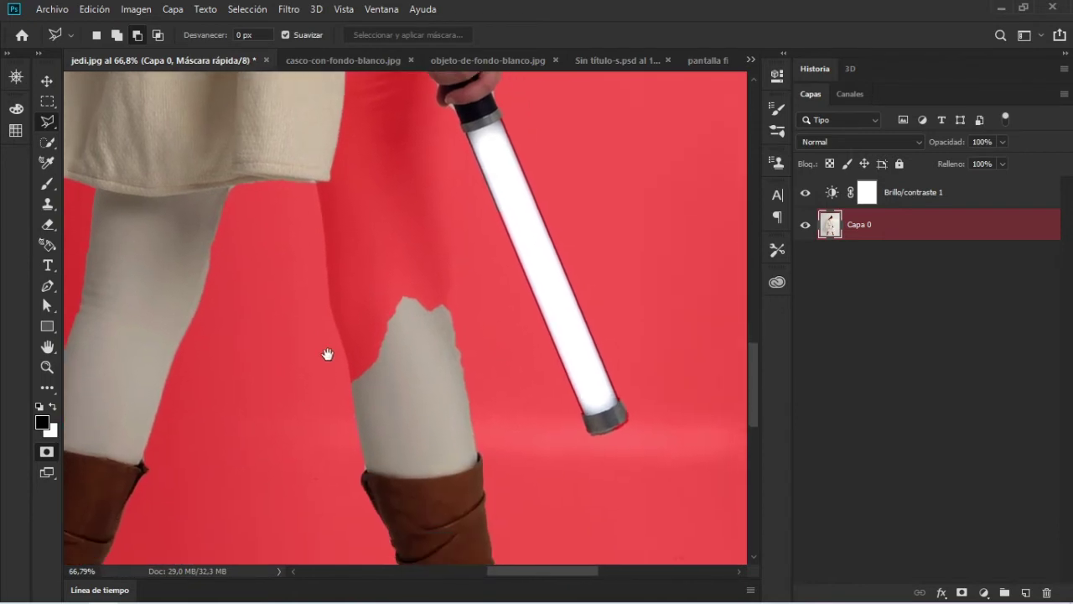
key(b)
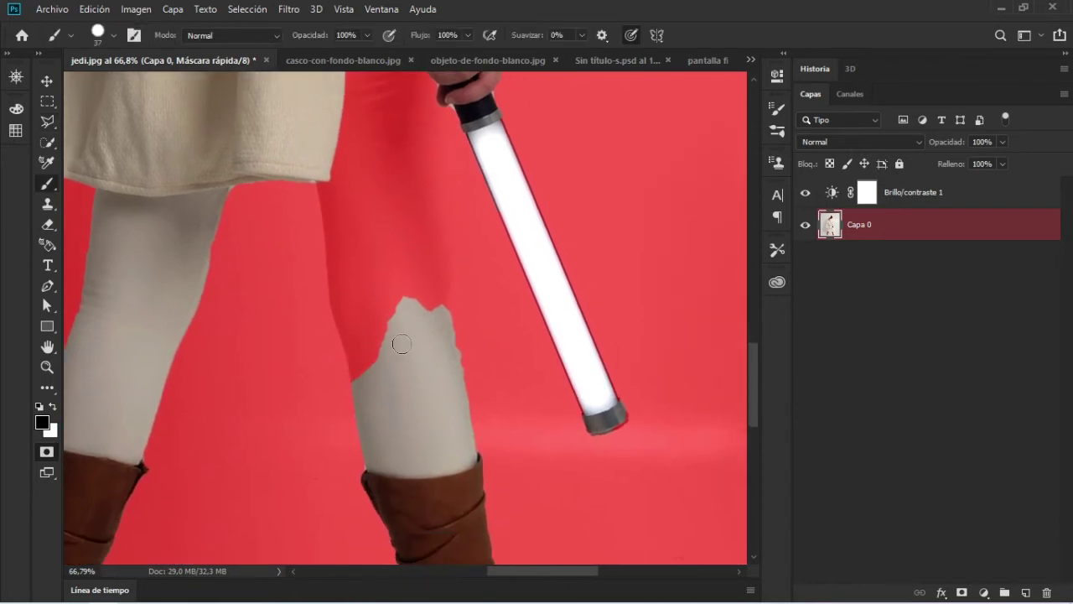
drag(398, 294, 448, 423)
scroll(433, 343, up, 5)
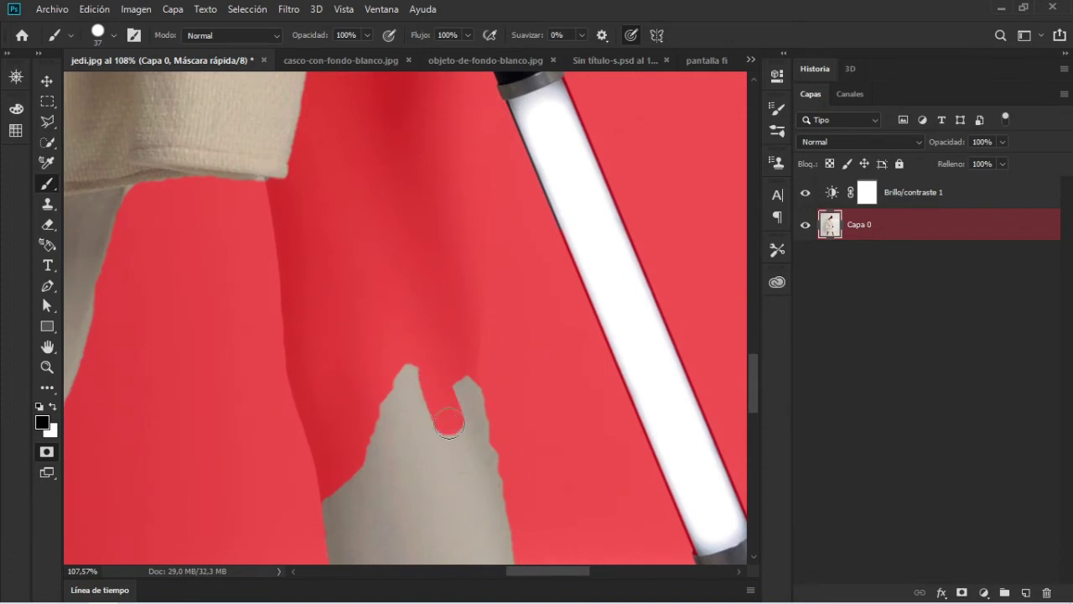
mouse_move(447, 488)
mouse_down()
mouse_move(455, 308)
mouse_move(450, 350)
mouse_up()
Paint the leg notch white with a resized brush so it joins the selection.
key(x)
scroll(451, 349, up, 5)
right_click(467, 79)
drag(456, 176, 378, 304)
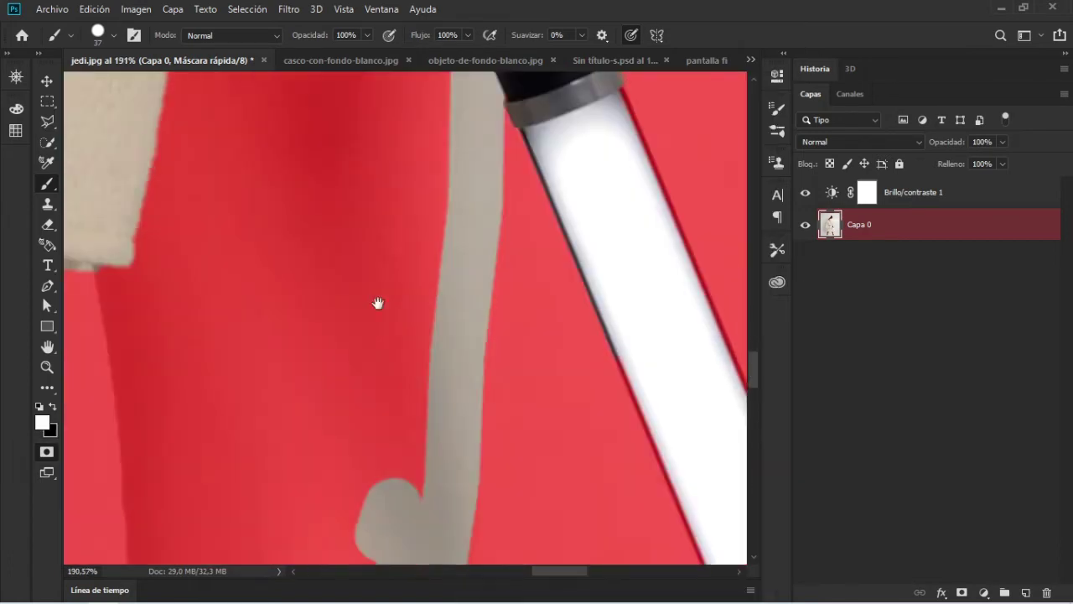
scroll(378, 304, down, 2)
scroll(347, 299, down, 2)
scroll(347, 299, down, 2)
drag(470, 230, 477, 373)
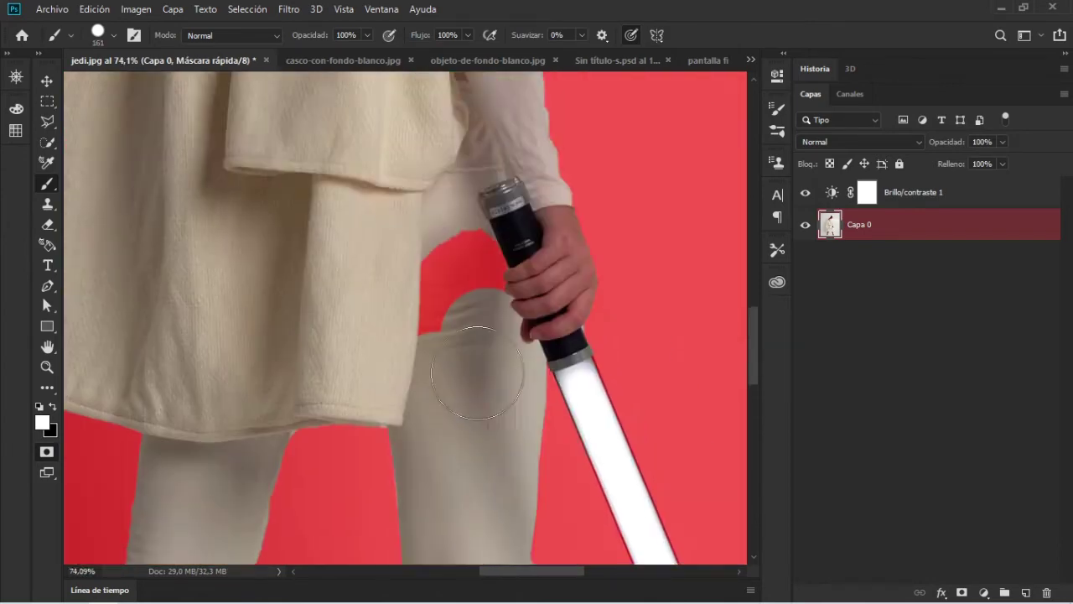
scroll(477, 372, up, 4)
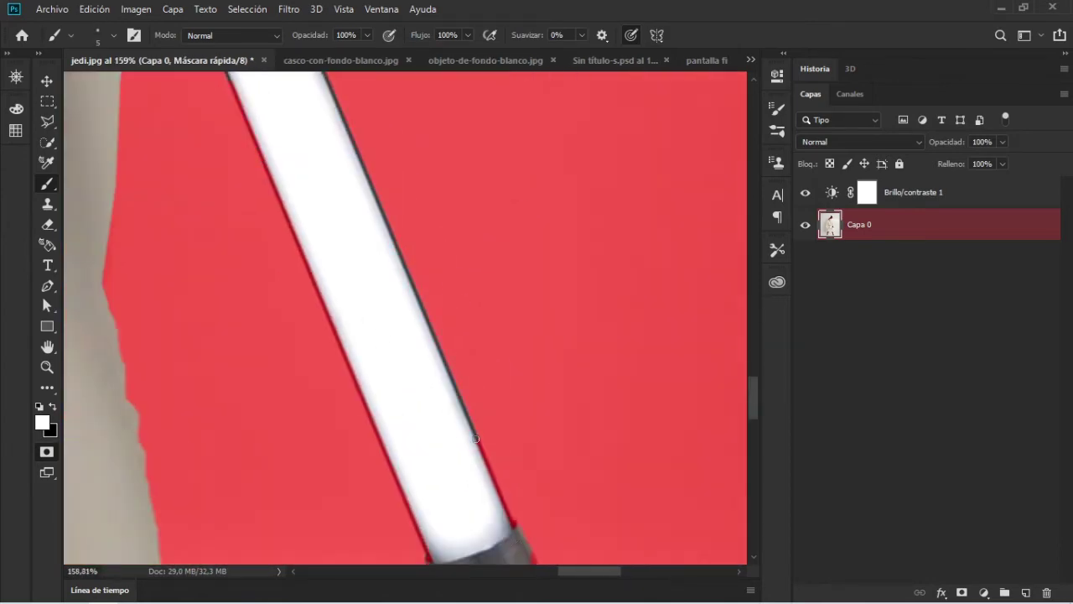
scroll(476, 439, up, 3)
scroll(436, 262, down, 3)
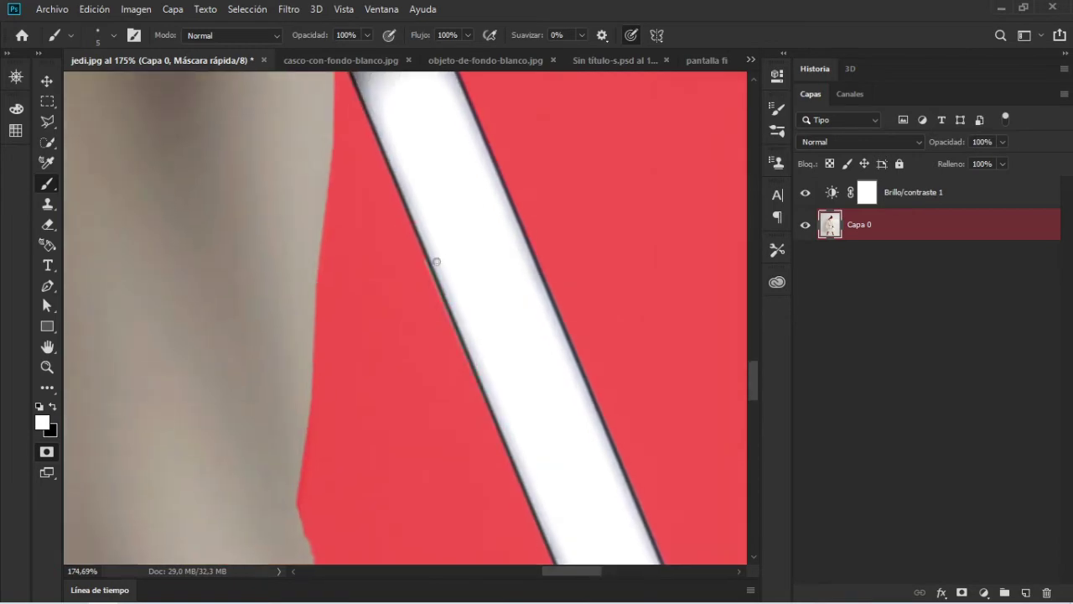
scroll(483, 348, up, 3)
scroll(311, 324, down, 2)
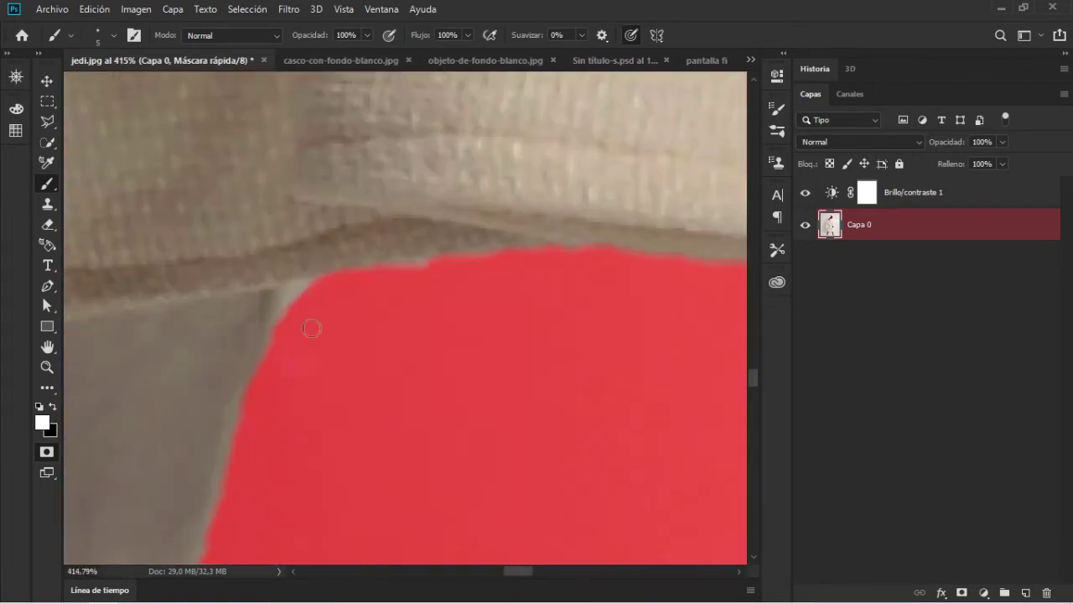
Switch back to black, review the saber and boot edges, and exit Quick Mask.
key(x)
scroll(464, 328, down, 5)
scroll(424, 374, up, 4)
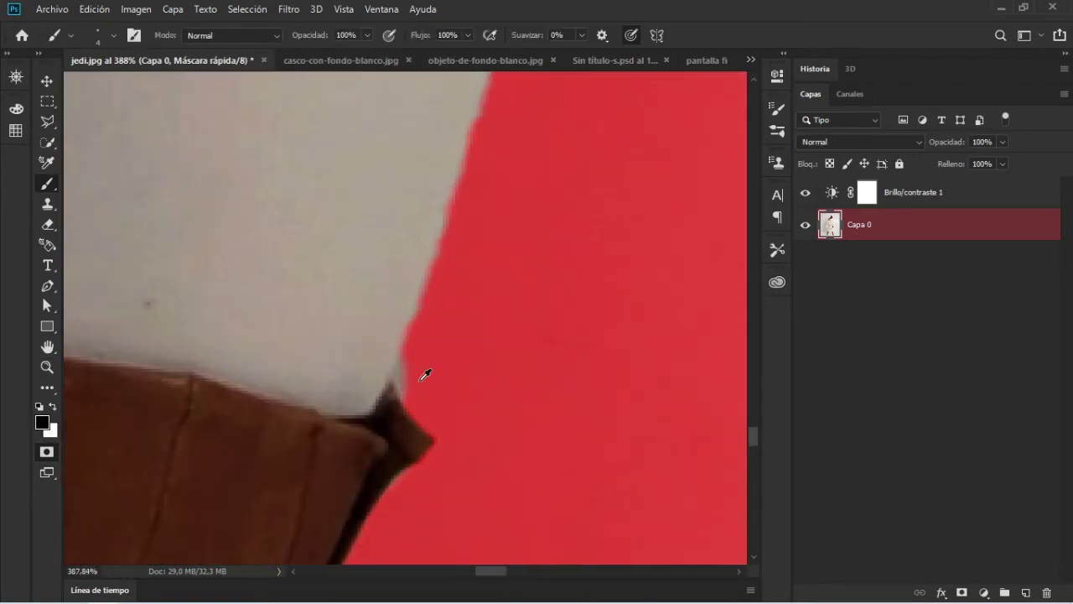
scroll(394, 276, down, 7)
scroll(395, 276, up, 4)
key(q)
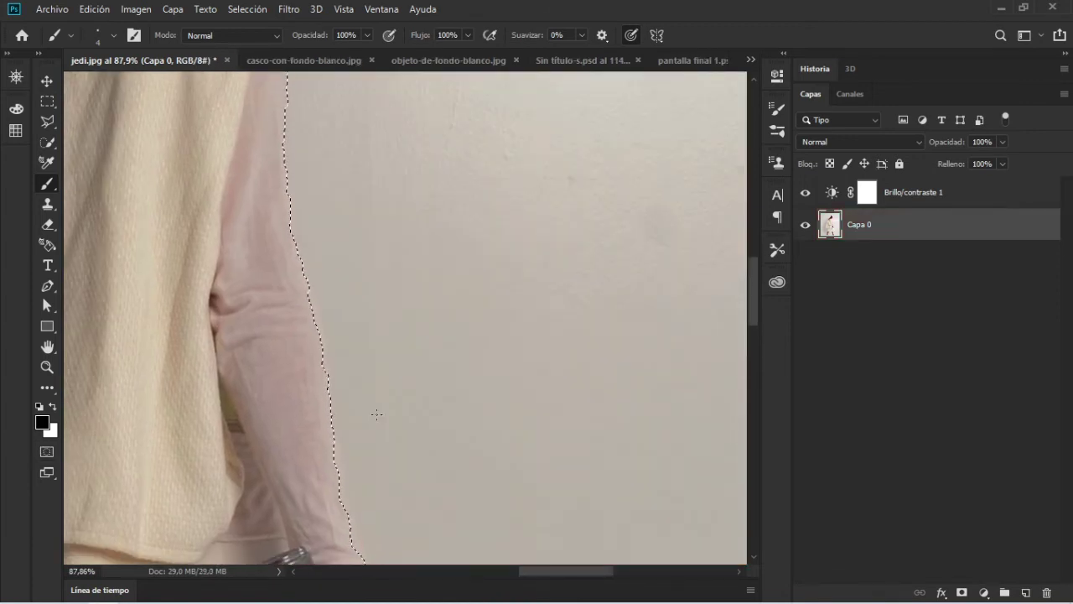
Zoom to the arm edge above the hand and pick the Polygonal Lasso.
scroll(299, 370, down, 3)
mouse_move(336, 383)
mouse_down()
mouse_move(581, 202)
mouse_move(479, 302)
mouse_up()
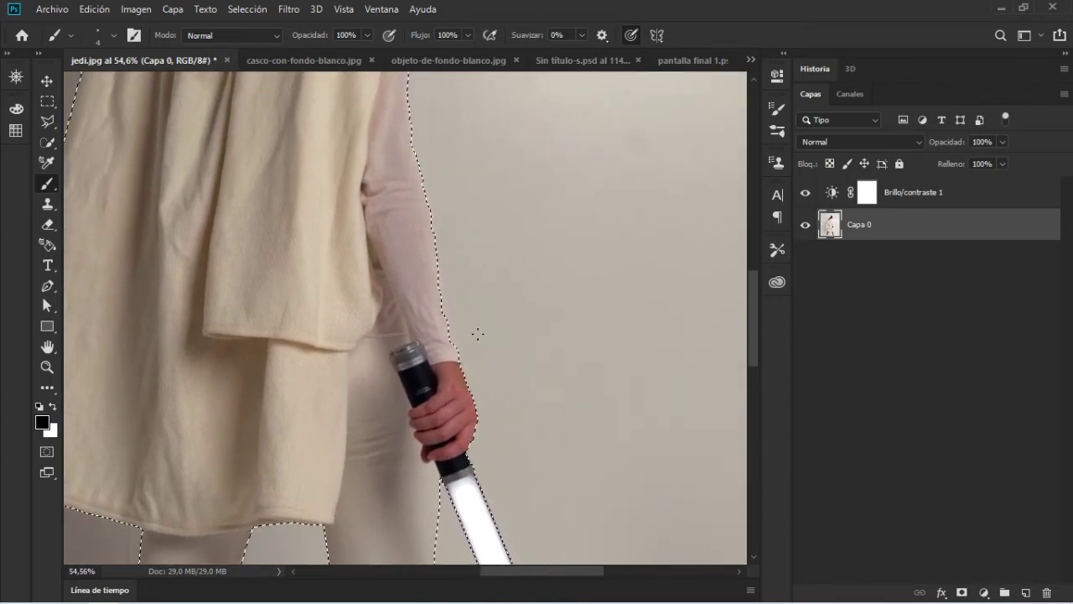
scroll(492, 367, up, 2)
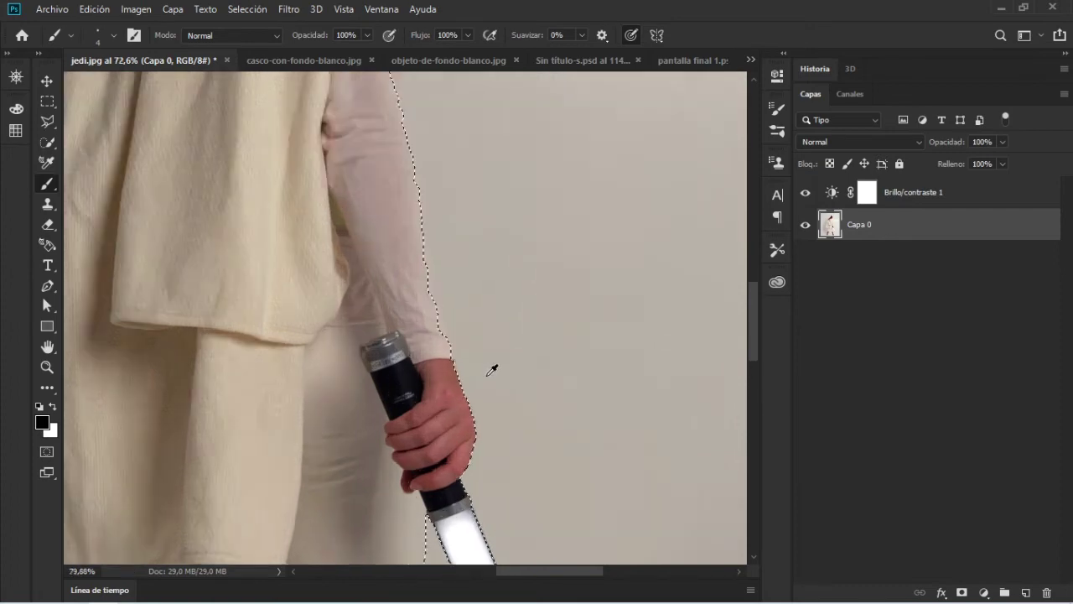
scroll(400, 322, up, 2)
scroll(400, 322, up, 1)
scroll(409, 252, up, 2)
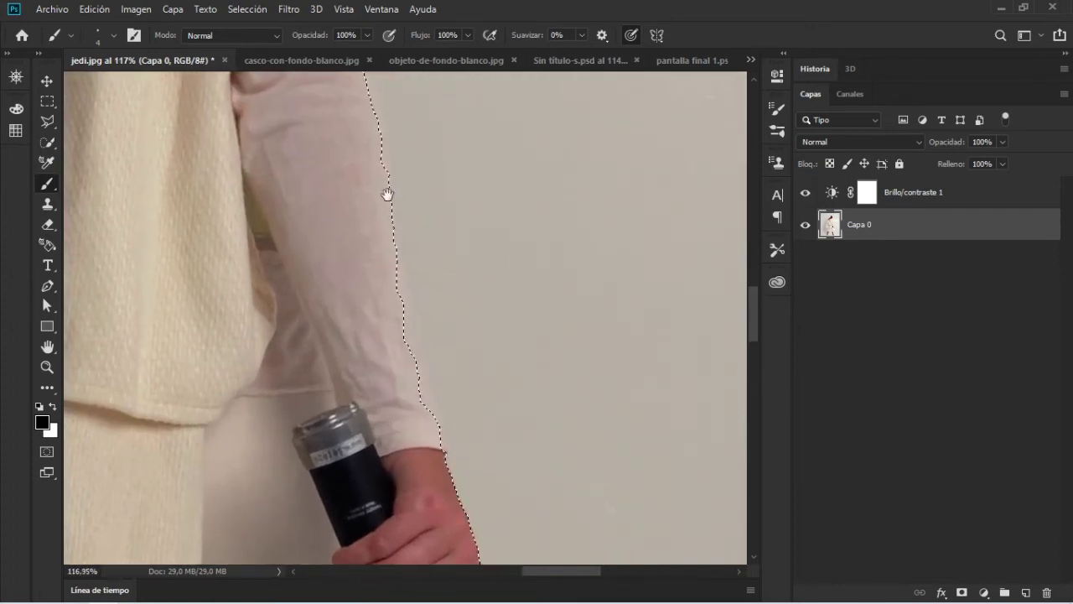
mouse_move(388, 195)
mouse_down()
mouse_move(391, 385)
mouse_move(399, 258)
mouse_up()
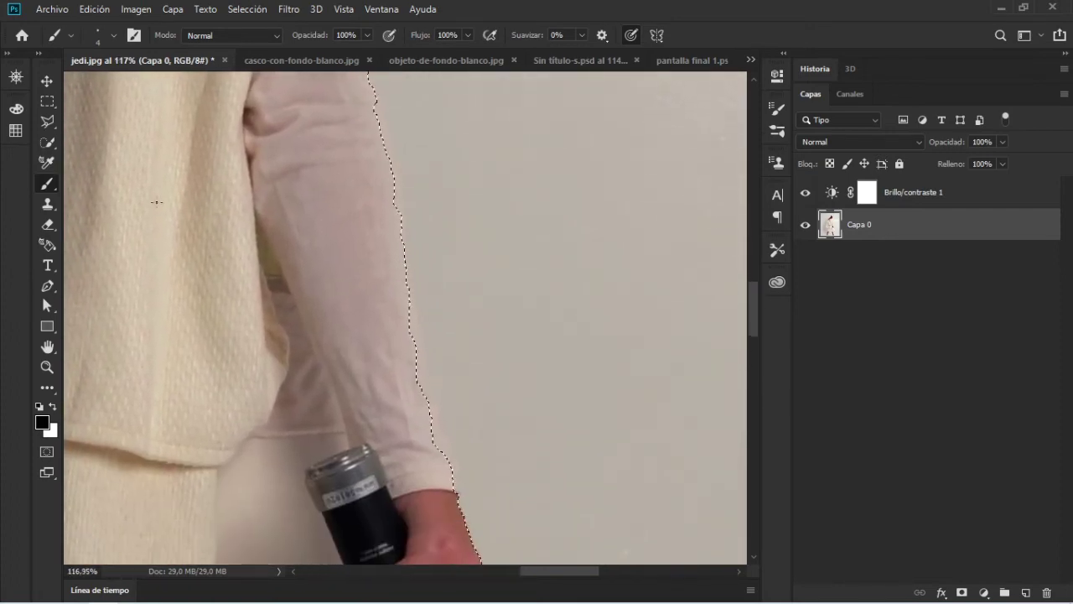
click(46, 121)
click(106, 140)
Trace the missed sleeve strip to add it to the selection, then fit the image on screen.
scroll(308, 304, down, 1)
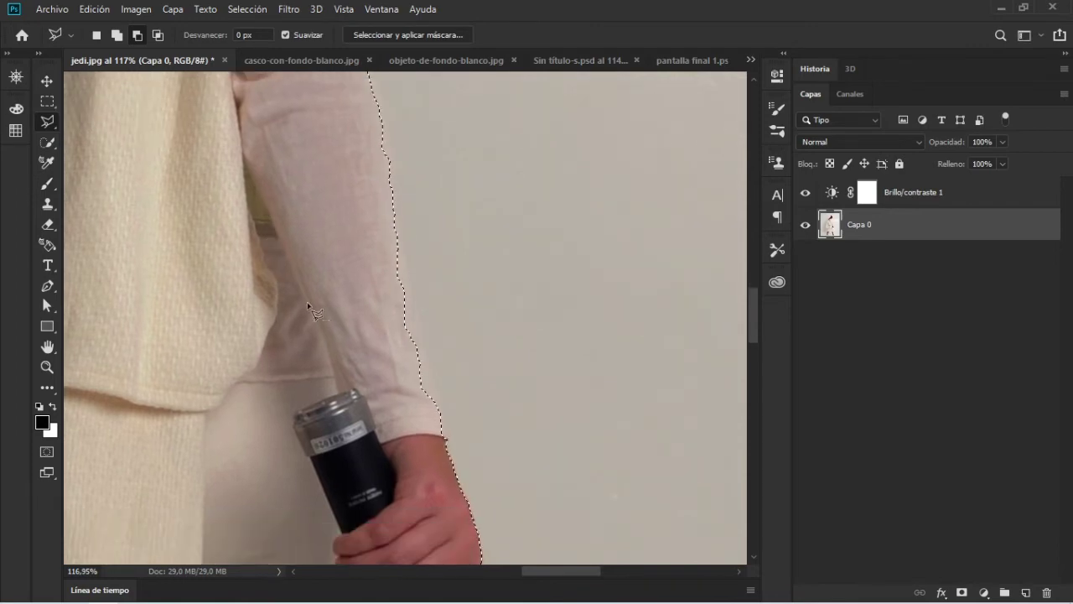
scroll(414, 433, up, 2)
scroll(518, 431, up, 2)
scroll(567, 476, up, 2)
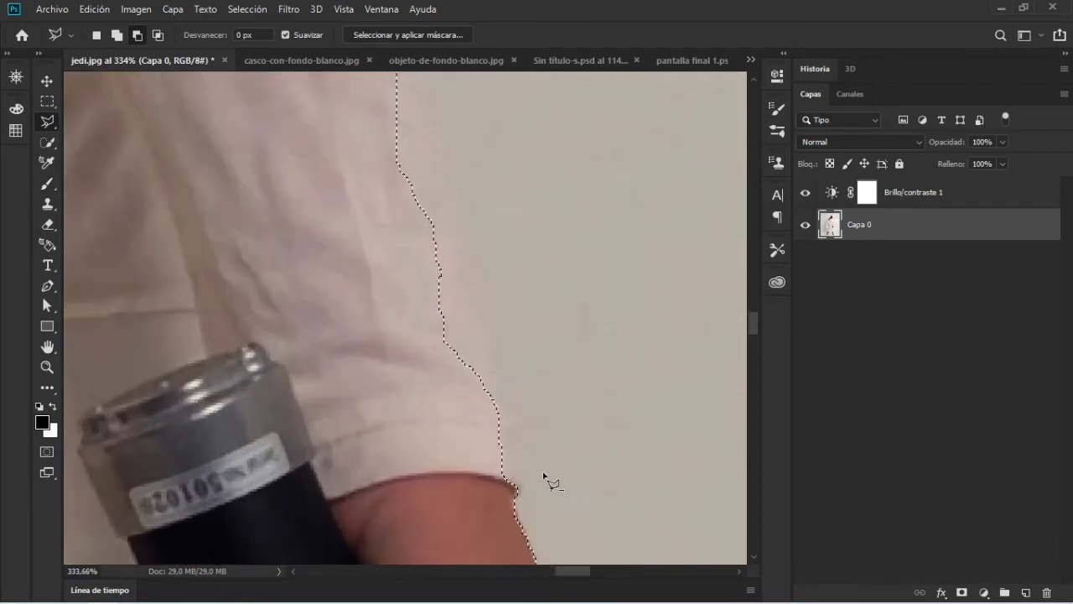
drag(468, 437, 397, 399)
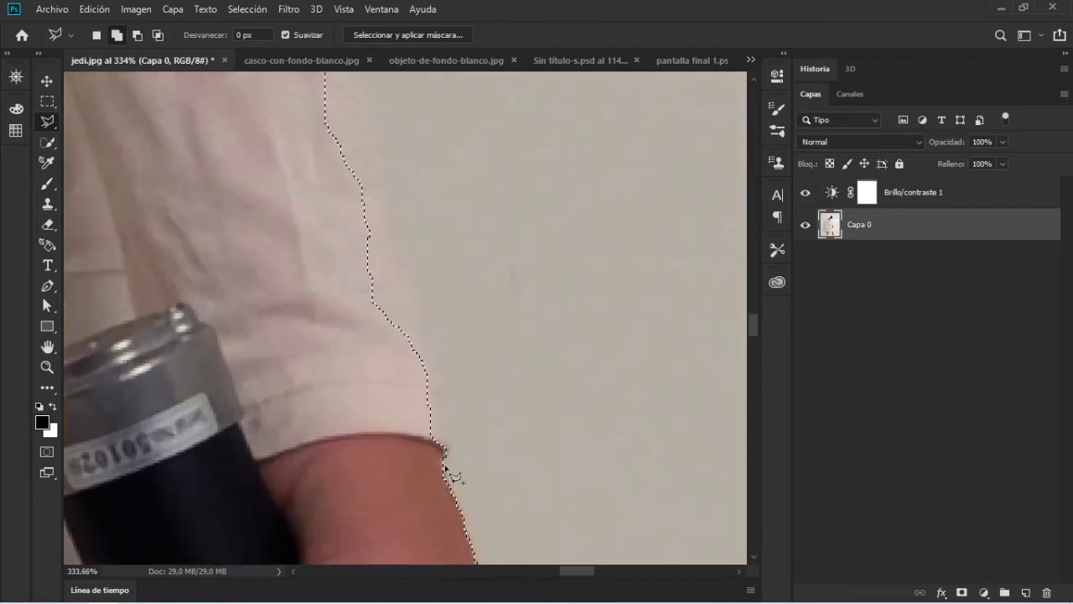
scroll(453, 477, up, 3)
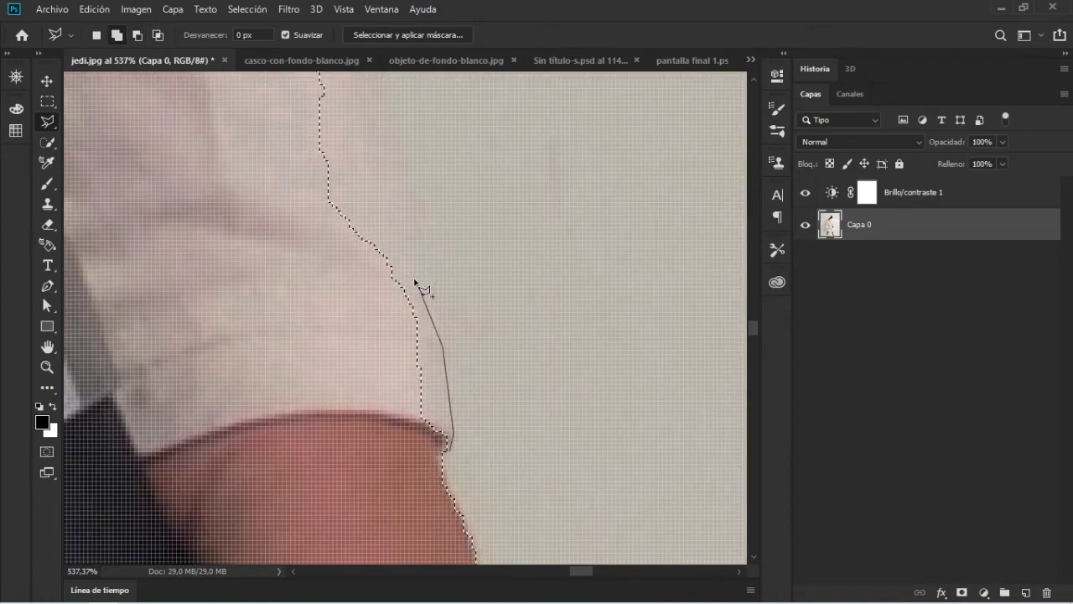
scroll(417, 285, down, 1)
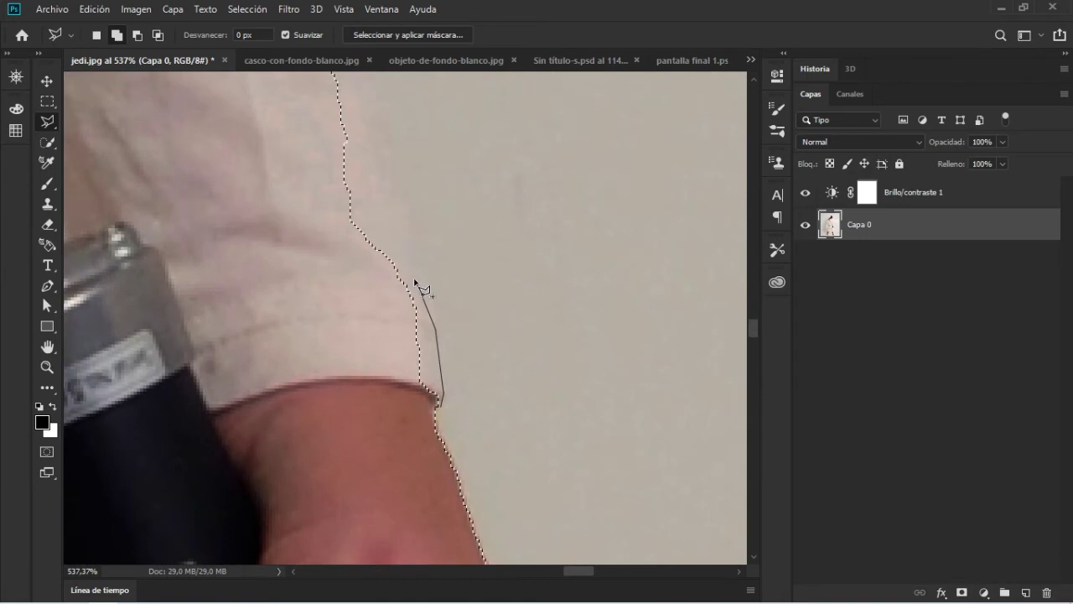
drag(405, 314, 394, 444)
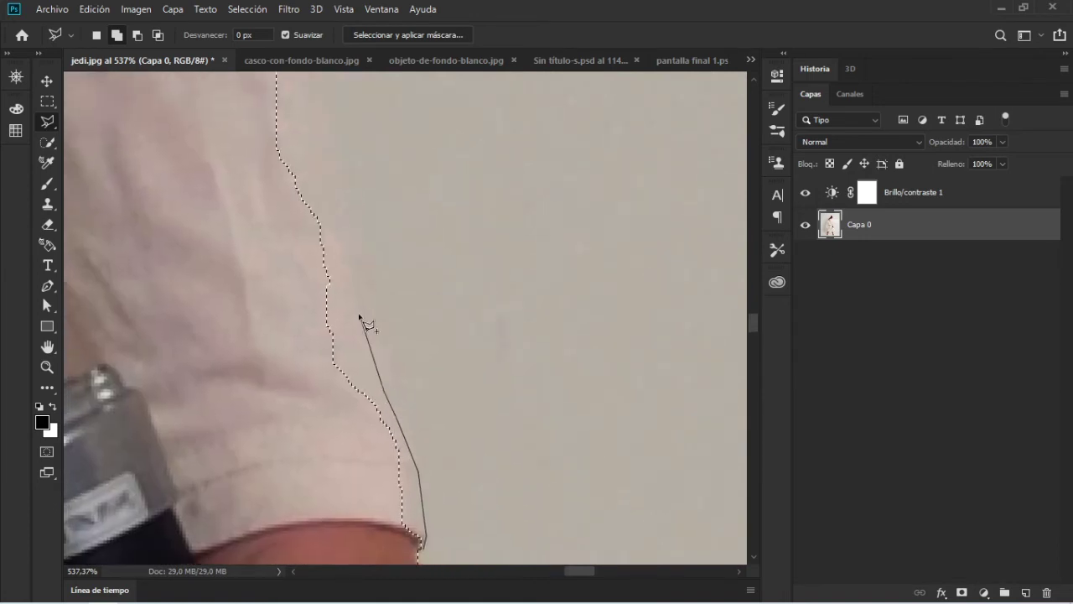
double_click(323, 133)
key(ctrl+0)
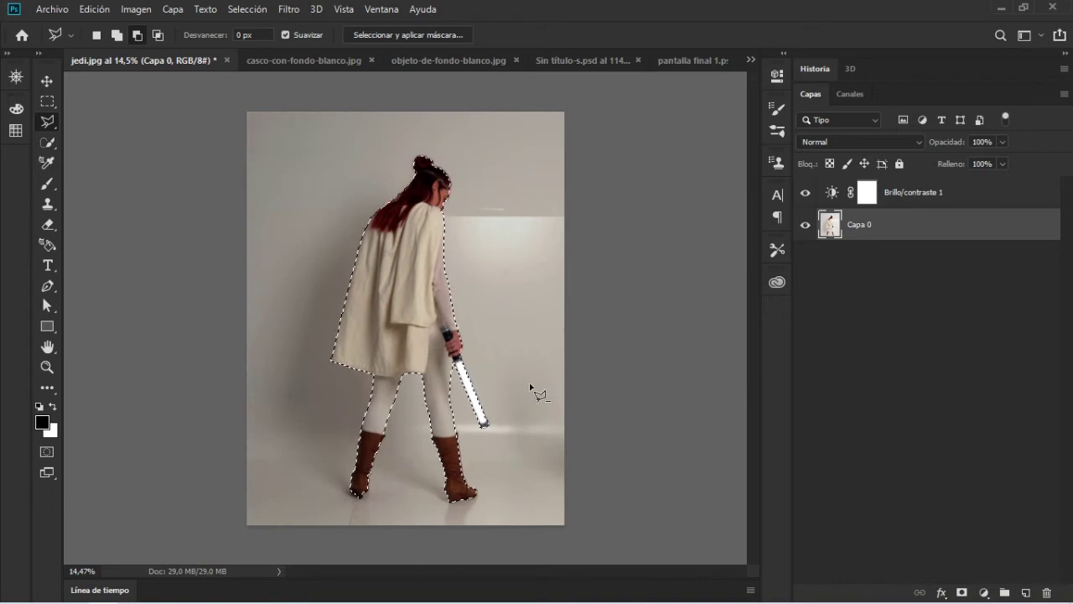
Show the Quick Mask and zoom around the hand, hilt, legs and saber.
key(q)
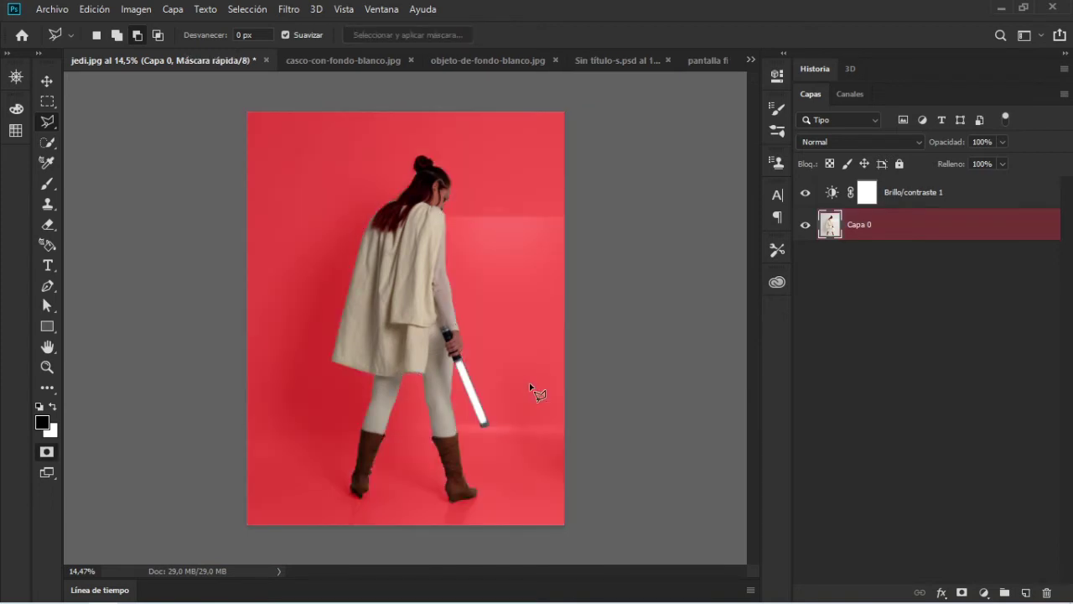
key(z)
mouse_move(433, 334)
mouse_down()
mouse_move(609, 341)
mouse_move(486, 359)
mouse_move(599, 350)
mouse_move(518, 409)
mouse_up()
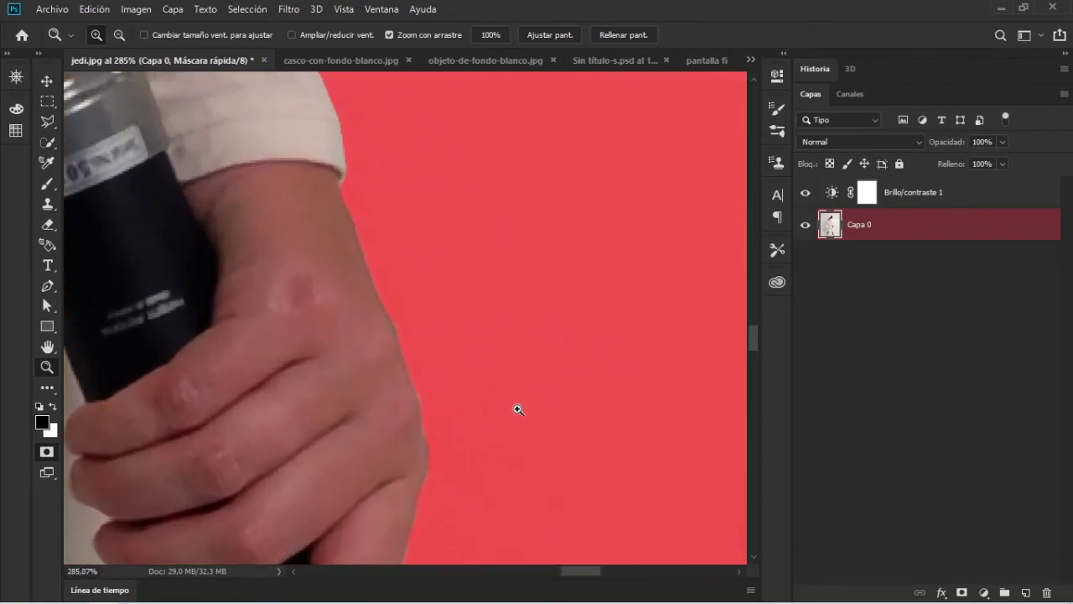
mouse_move(385, 401)
mouse_down()
mouse_move(373, 158)
mouse_move(479, 128)
mouse_up()
mouse_move(463, 162)
mouse_down()
mouse_move(376, 227)
mouse_move(278, 376)
mouse_move(350, 204)
mouse_move(301, 347)
mouse_move(394, 328)
mouse_move(334, 301)
mouse_move(383, 263)
mouse_move(345, 189)
mouse_up()
Brush mask over the background beside the knee edge and check the sleeve edge.
key(b)
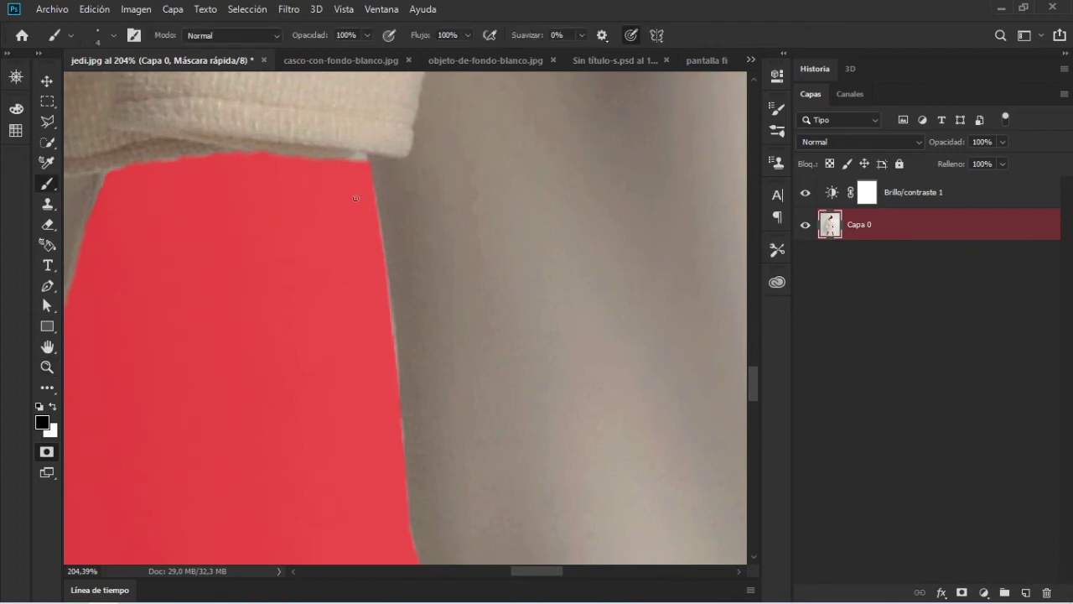
scroll(353, 171, up, 2)
scroll(353, 171, up, 4)
drag(372, 109, 351, 107)
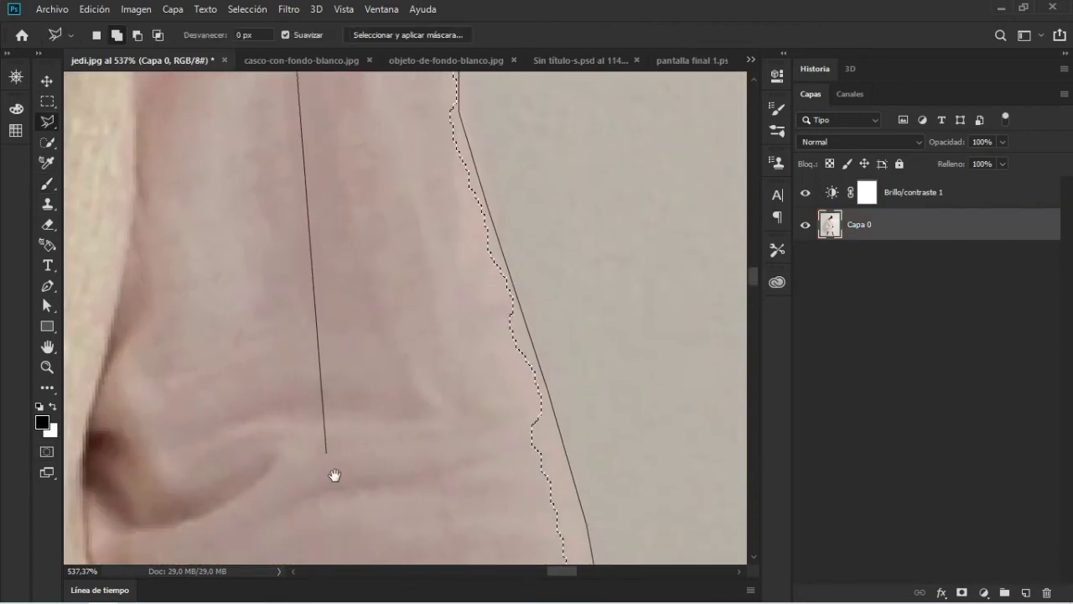
drag(335, 475, 293, 163)
drag(352, 450, 355, 151)
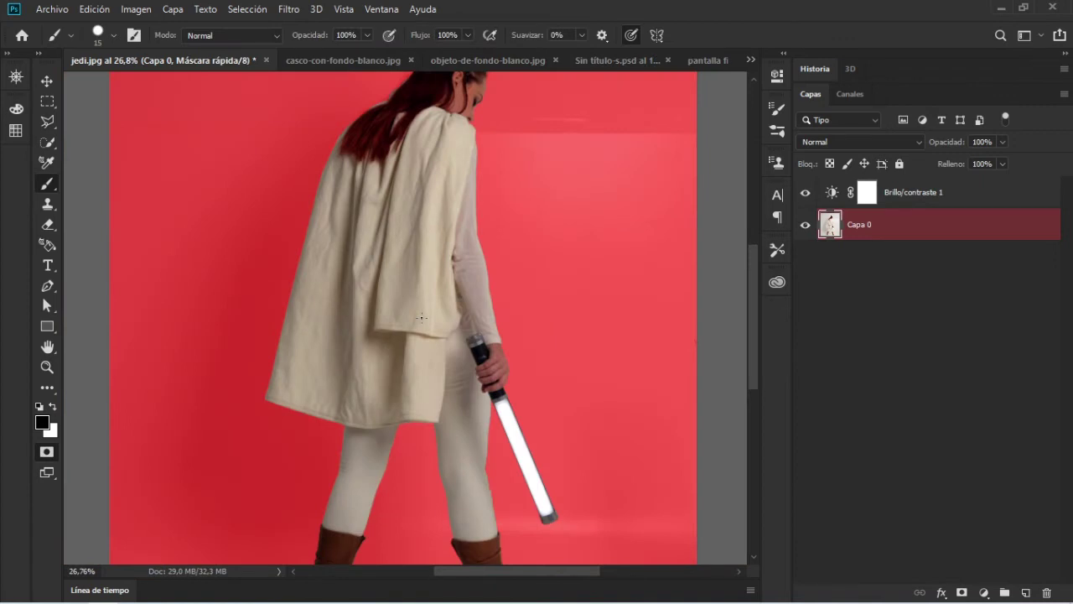
Exit Quick Mask, add a layer mask to Capa 0 from the figure selection, and inspect the cape edge.
key(q)
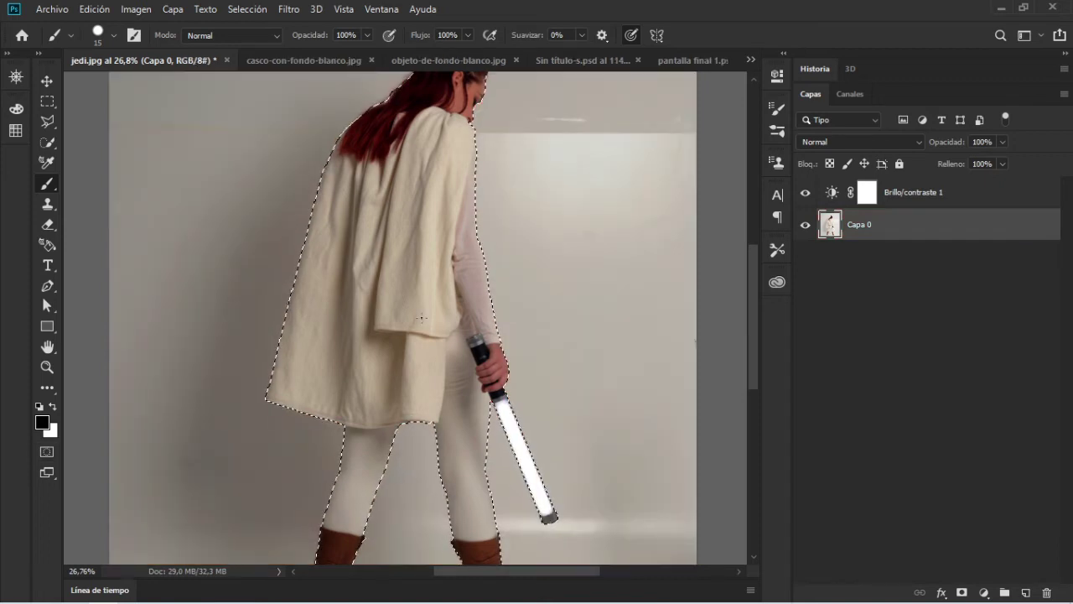
key(z)
drag(432, 310, 415, 319)
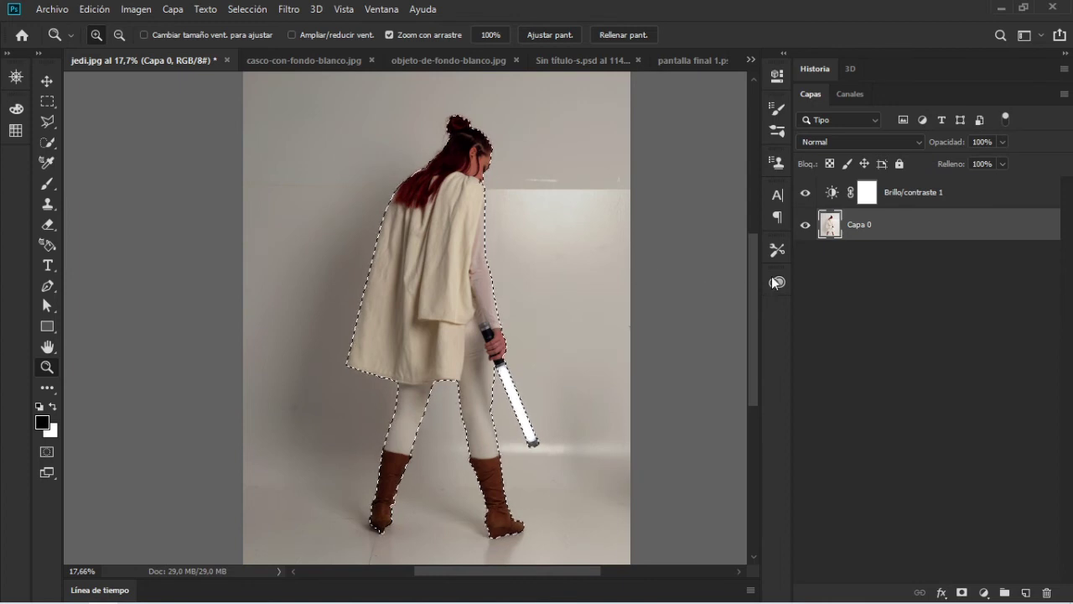
click(962, 592)
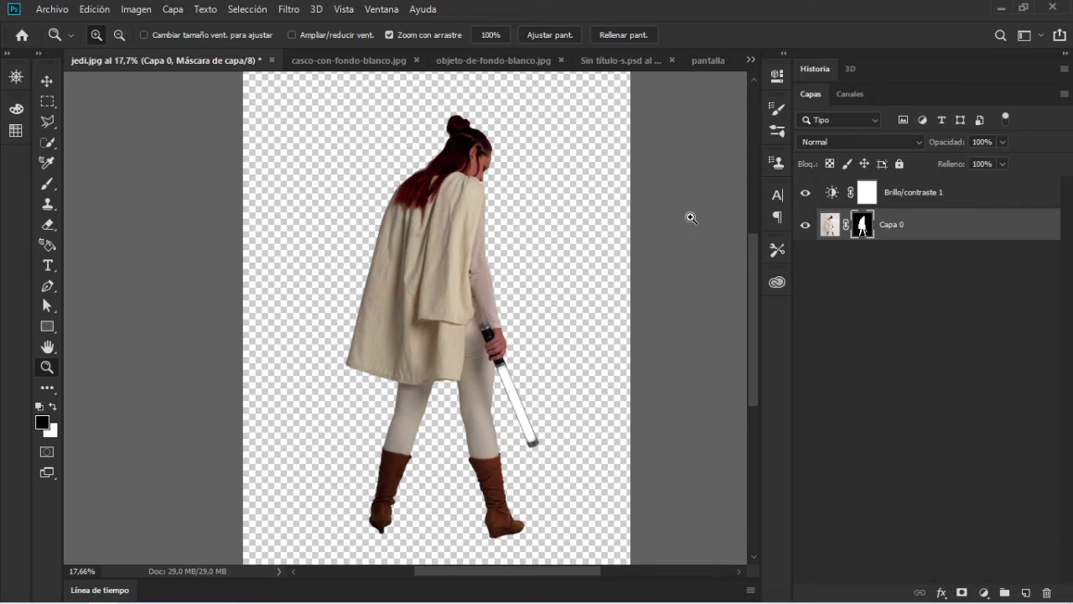
mouse_move(484, 241)
mouse_down()
mouse_move(327, 312)
mouse_move(417, 321)
mouse_move(238, 337)
mouse_move(309, 345)
mouse_up()
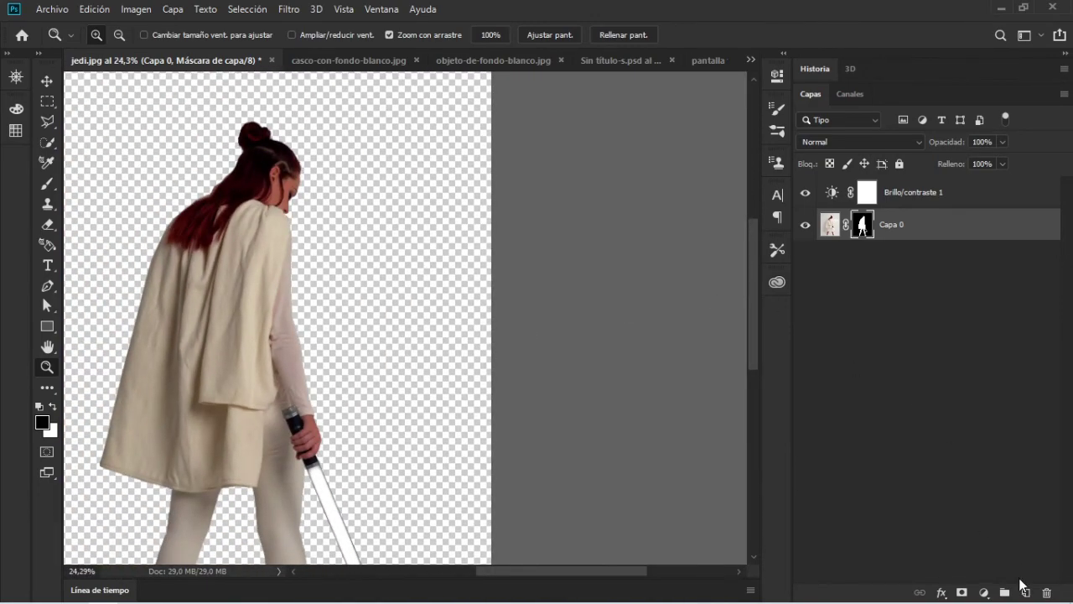
Add a new layer beneath Capa 0 and fill it with black.
click(1025, 592)
drag(937, 237, 928, 293)
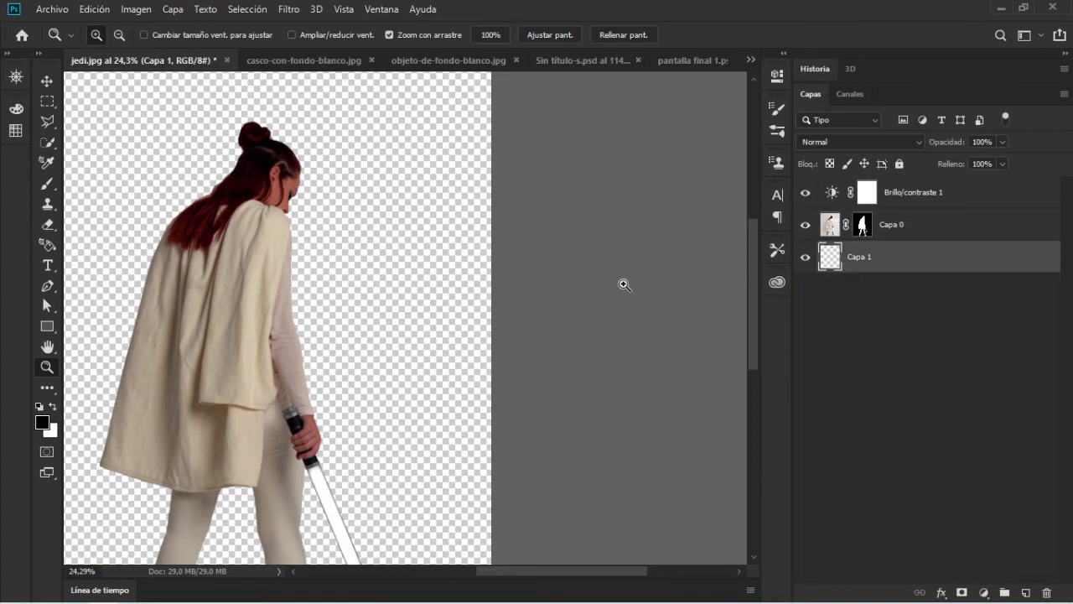
key(ctrl+BackSpace)
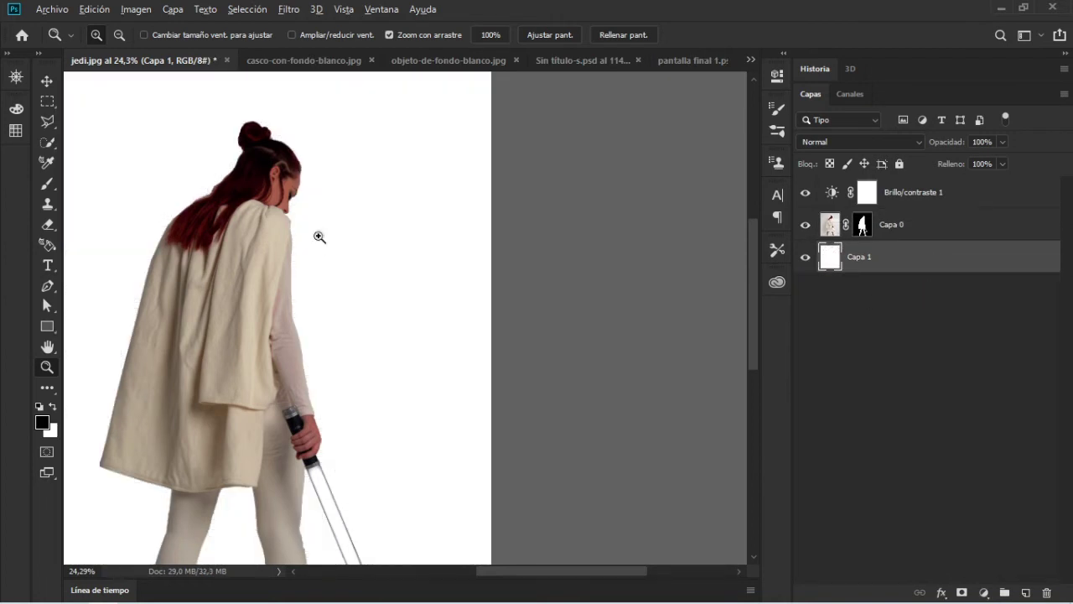
key(alt+BackSpace)
Zoom in on the hair, robe, nose and neck edges, toggling the backing between white and black.
drag(295, 248, 413, 265)
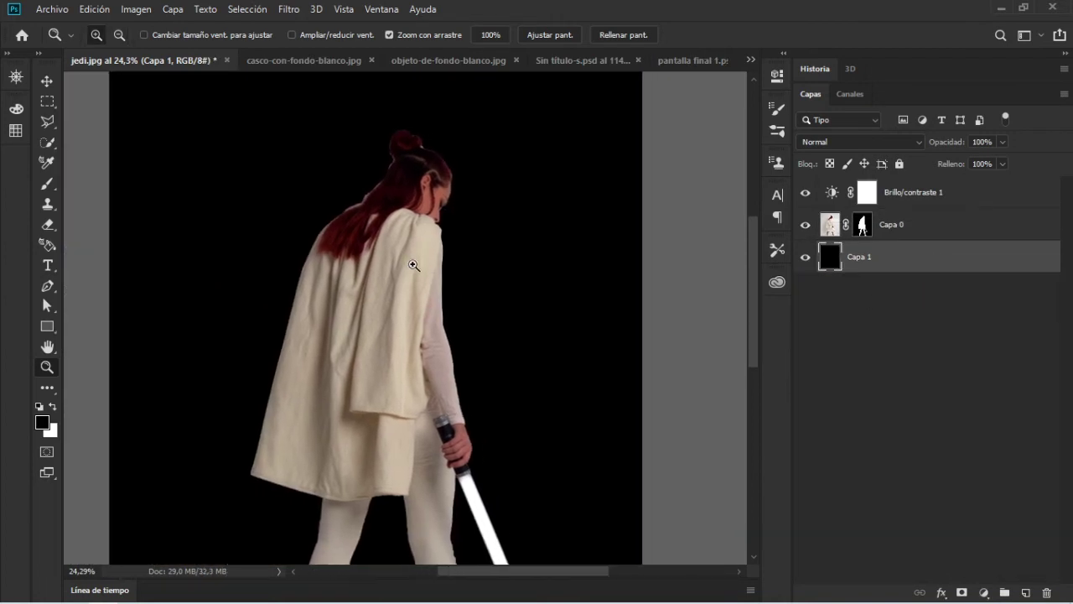
drag(357, 181, 494, 202)
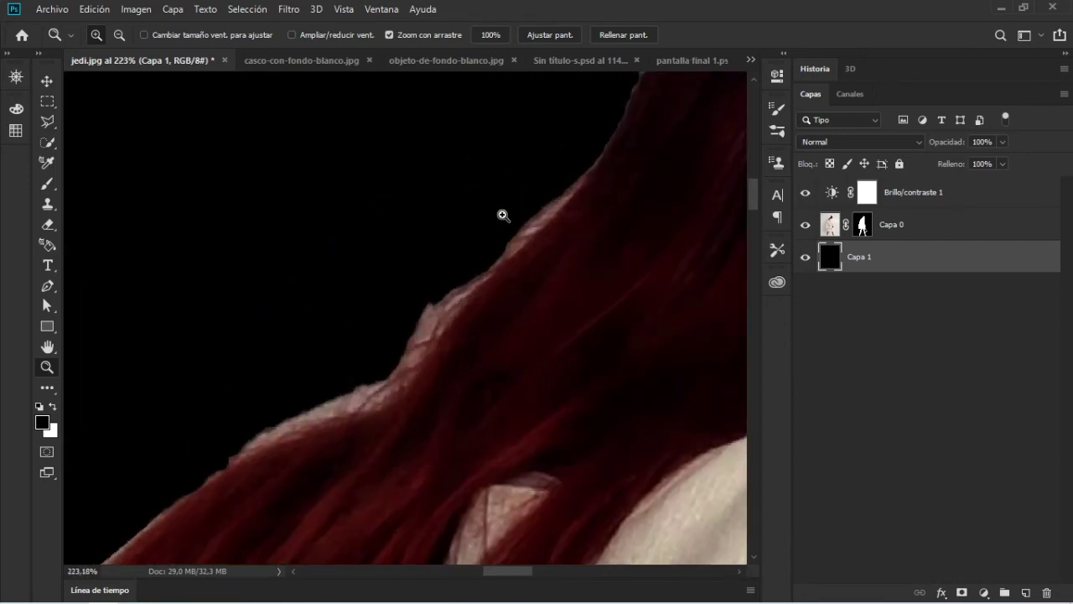
mouse_move(468, 236)
mouse_down()
mouse_move(532, 184)
mouse_move(649, 122)
mouse_move(568, 156)
mouse_move(322, 421)
mouse_move(397, 427)
mouse_move(335, 412)
mouse_move(427, 407)
mouse_move(311, 410)
mouse_up()
mouse_move(544, 491)
mouse_down()
mouse_move(635, 494)
mouse_move(516, 178)
mouse_up()
drag(752, 246, 755, 216)
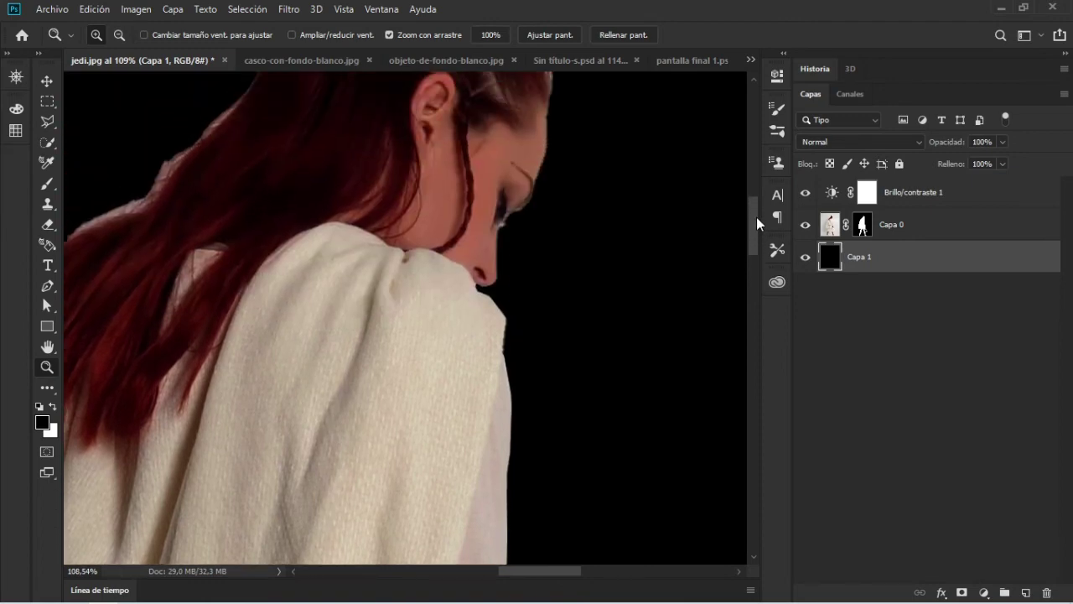
drag(578, 220, 640, 211)
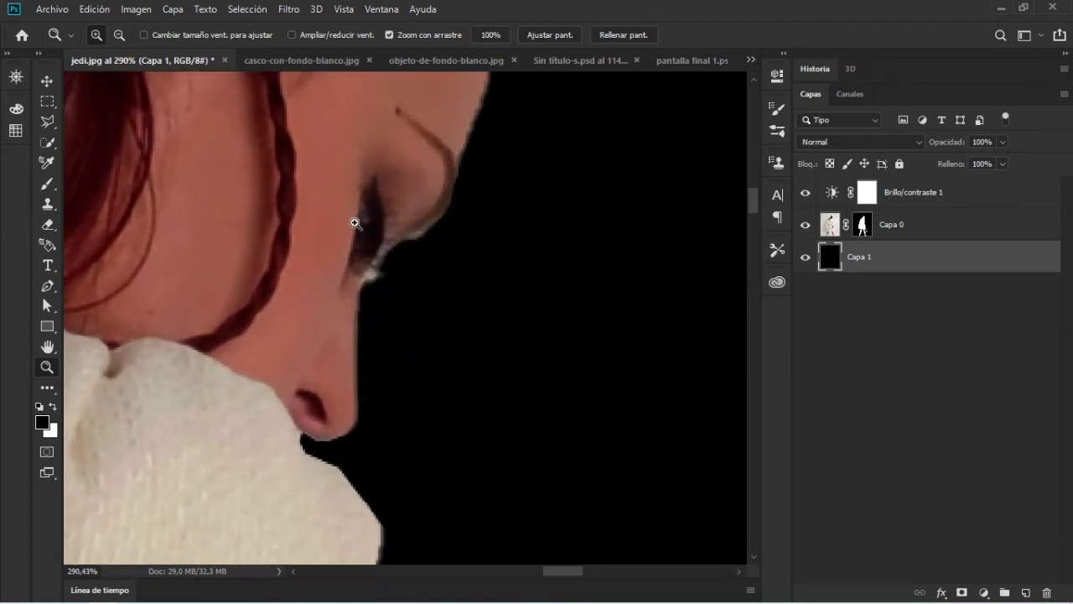
mouse_move(355, 223)
mouse_down()
mouse_move(421, 220)
mouse_move(391, 225)
mouse_move(410, 230)
mouse_up()
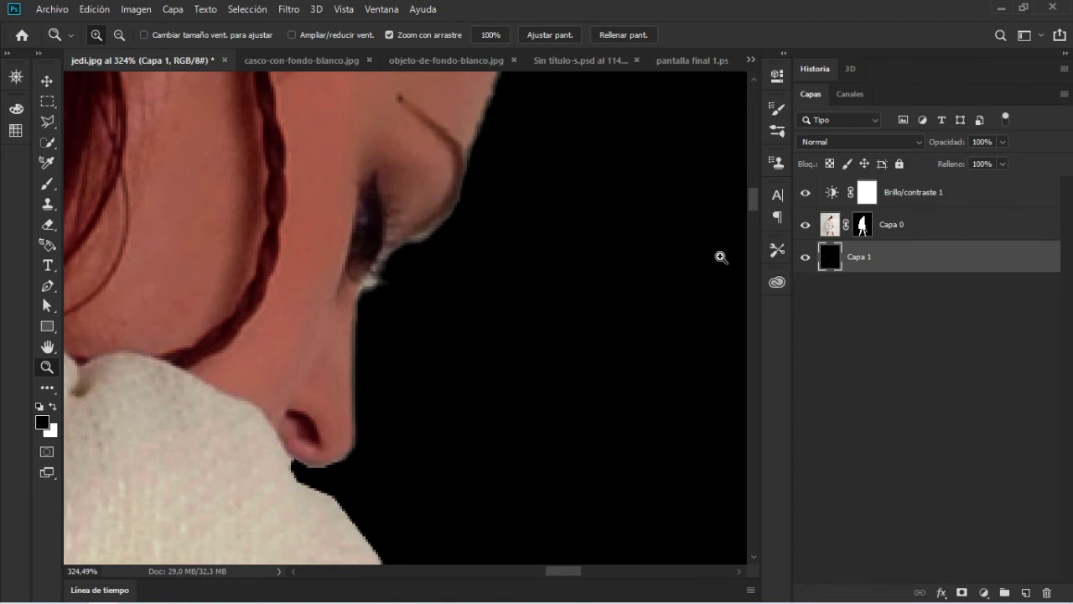
key(ctrl+BackSpace)
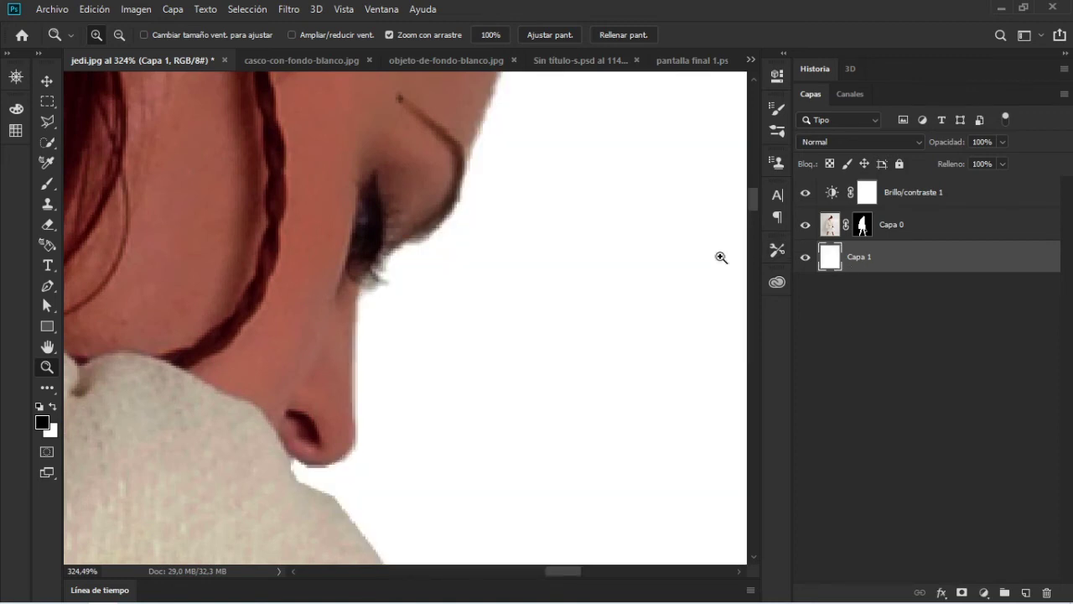
mouse_move(472, 210)
mouse_down()
mouse_move(425, 209)
mouse_move(431, 202)
mouse_up()
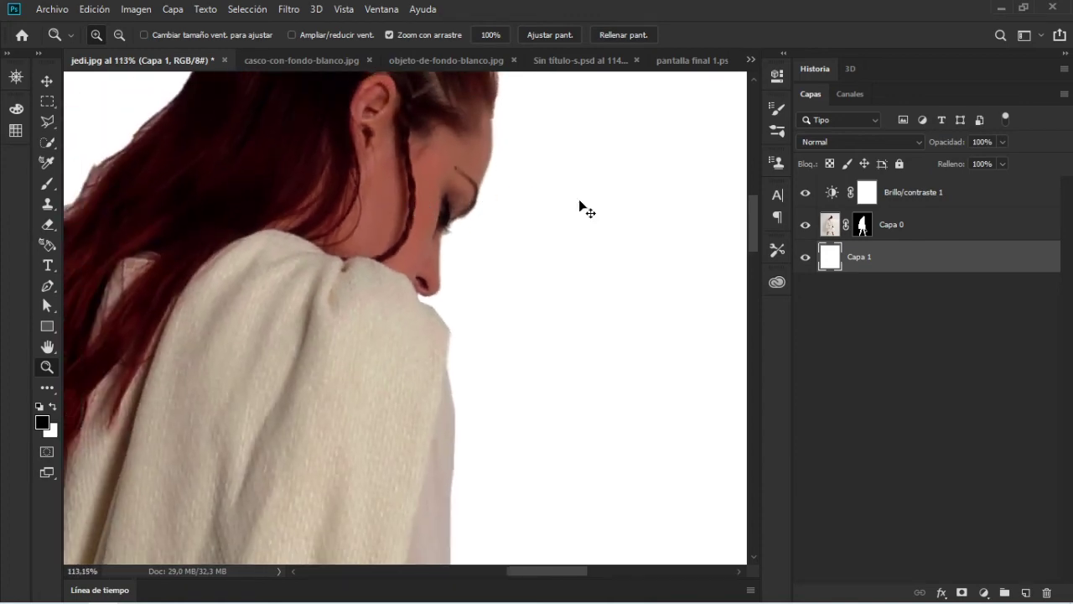
key(alt+BackSpace)
drag(450, 252, 475, 360)
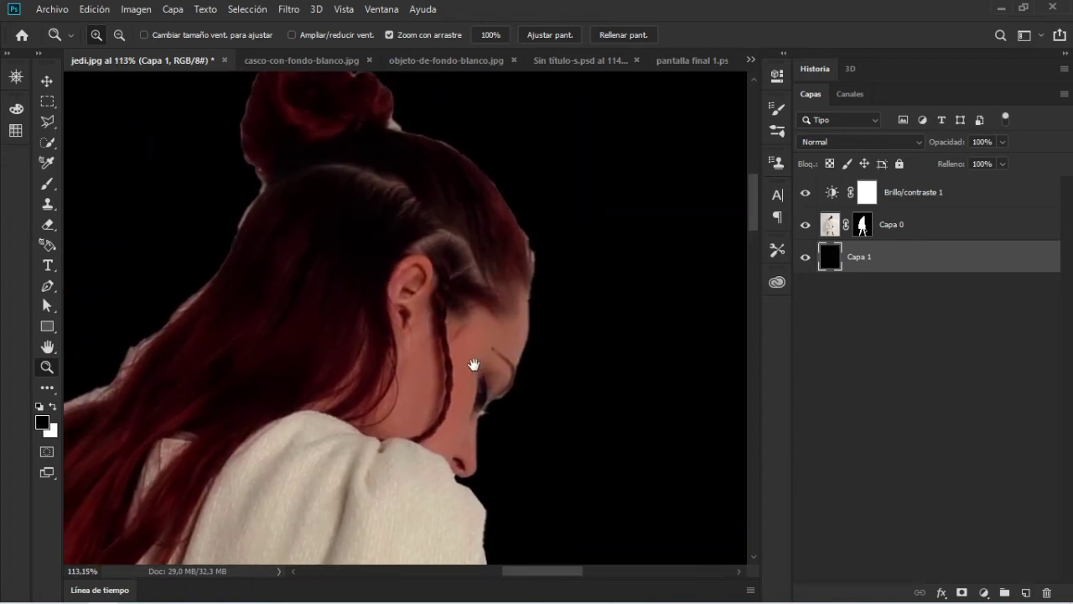
mouse_move(527, 319)
mouse_down()
mouse_move(620, 308)
mouse_move(802, 244)
mouse_up()
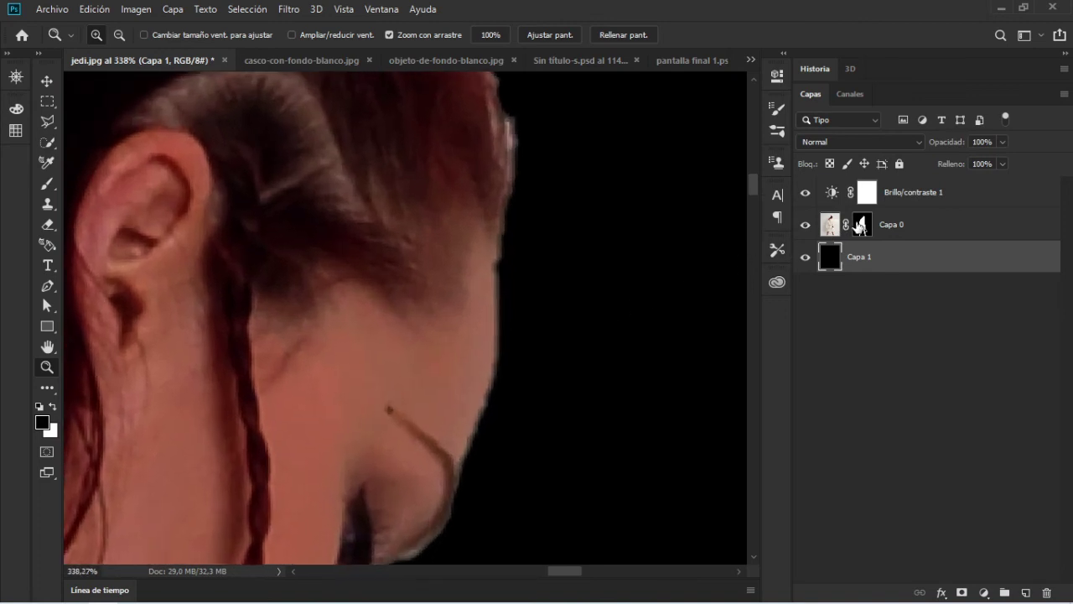
Target Capa 0's layer mask and paint black along the upper hair edge fringe.
click(861, 224)
key(b)
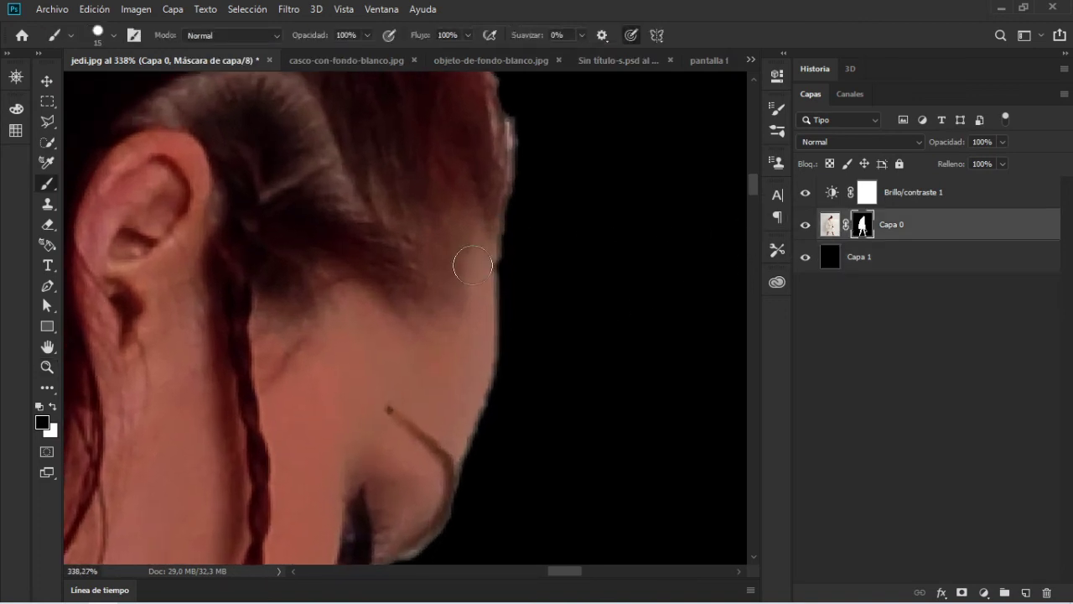
key(x)
mouse_move(445, 285)
mouse_down()
mouse_move(459, 288)
mouse_move(290, 319)
mouse_move(450, 338)
mouse_move(411, 314)
mouse_up()
key(x)
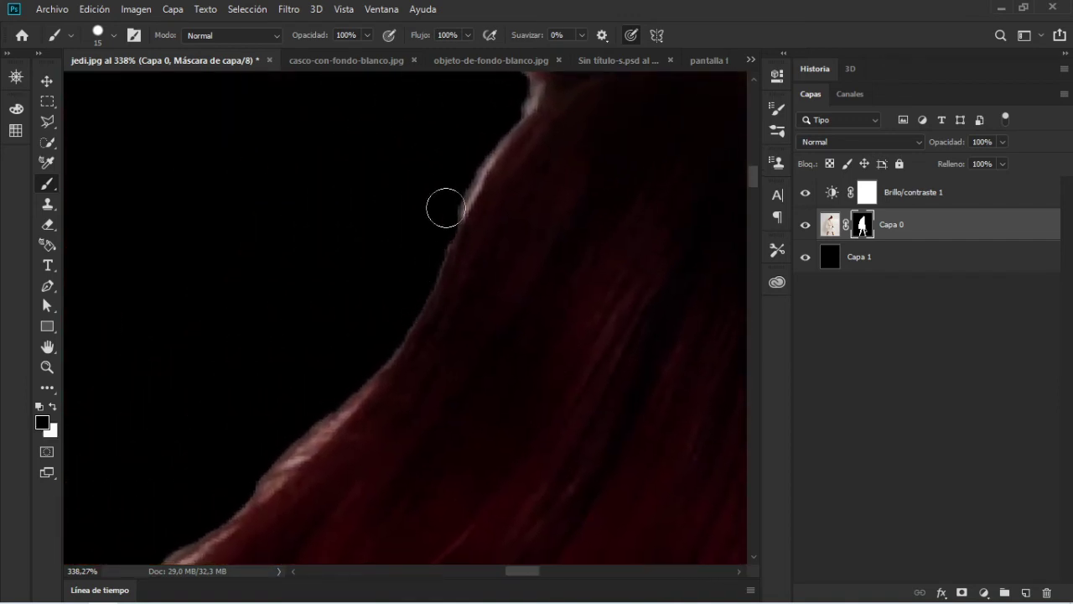
mouse_move(445, 207)
mouse_down()
mouse_move(509, 96)
mouse_move(464, 163)
mouse_up()
Paint out the remaining light fringe along the lower hair edge, then review toward the shoulder.
drag(363, 356, 425, 271)
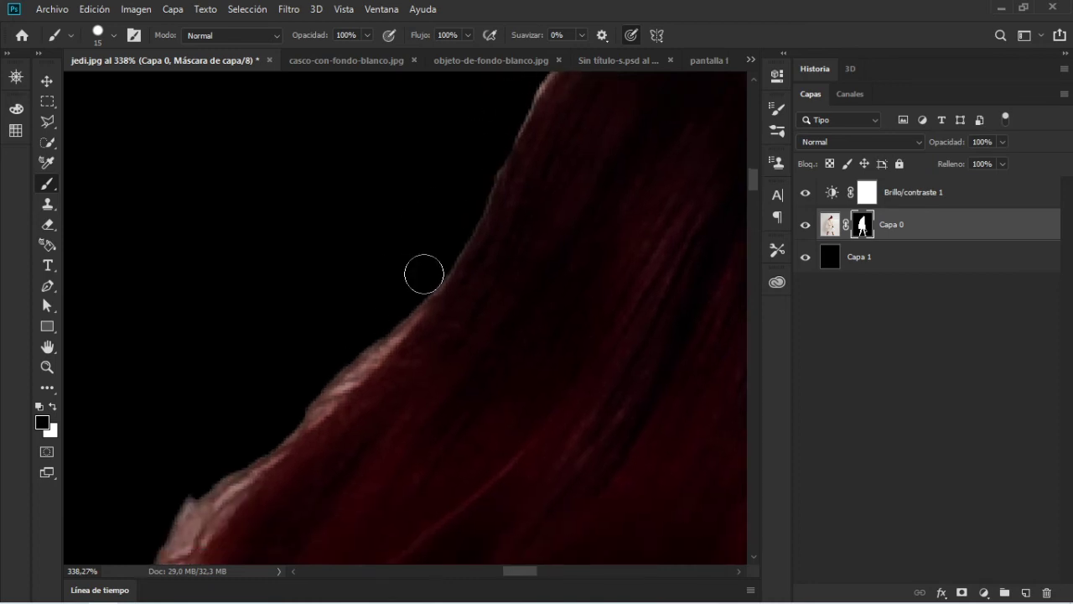
mouse_move(347, 355)
mouse_down()
mouse_move(383, 322)
mouse_move(342, 331)
mouse_move(408, 294)
mouse_move(467, 197)
mouse_up()
mouse_move(372, 277)
mouse_down()
mouse_move(321, 307)
mouse_move(407, 321)
mouse_move(432, 304)
mouse_up()
mouse_move(452, 230)
mouse_down()
mouse_move(384, 338)
mouse_move(297, 376)
mouse_move(428, 301)
mouse_up()
mouse_move(497, 277)
mouse_down()
mouse_move(293, 352)
mouse_move(377, 333)
mouse_move(457, 257)
mouse_up()
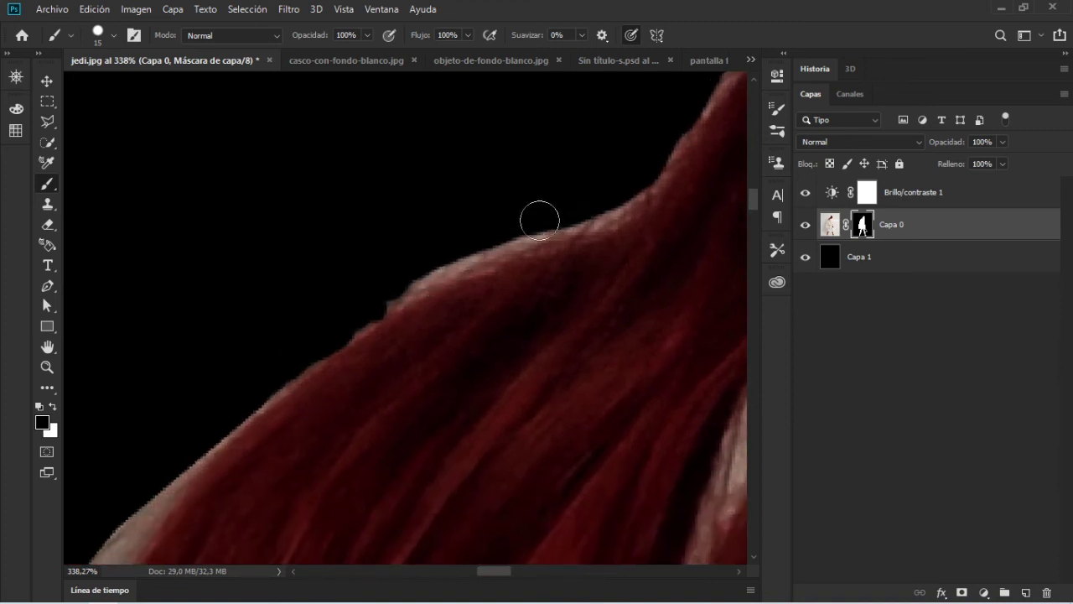
drag(539, 221, 403, 266)
scroll(576, 245, down, 5)
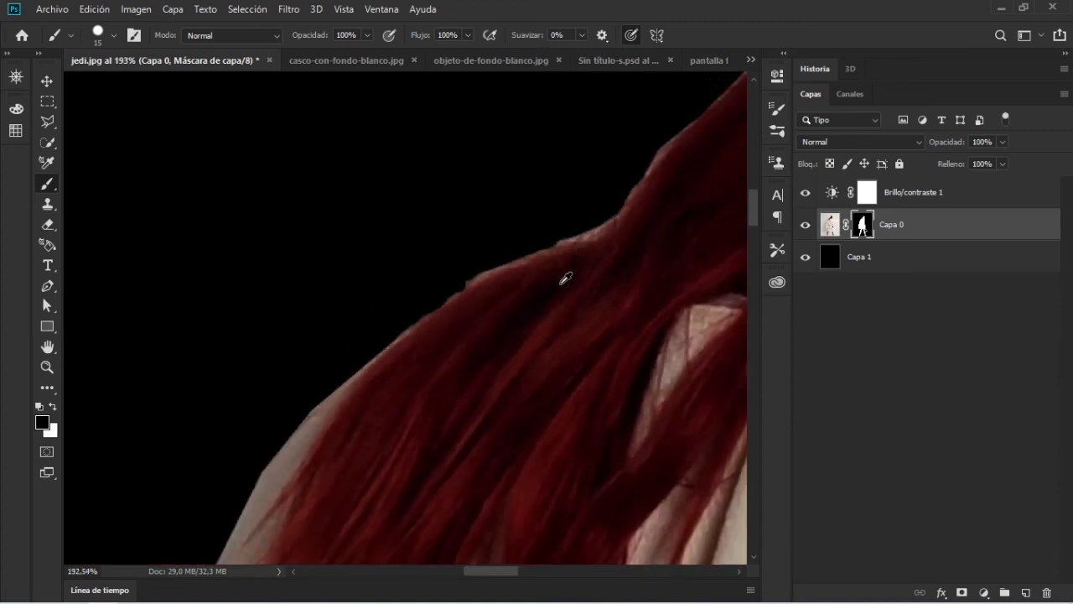
drag(642, 240, 372, 240)
scroll(578, 242, down, 1)
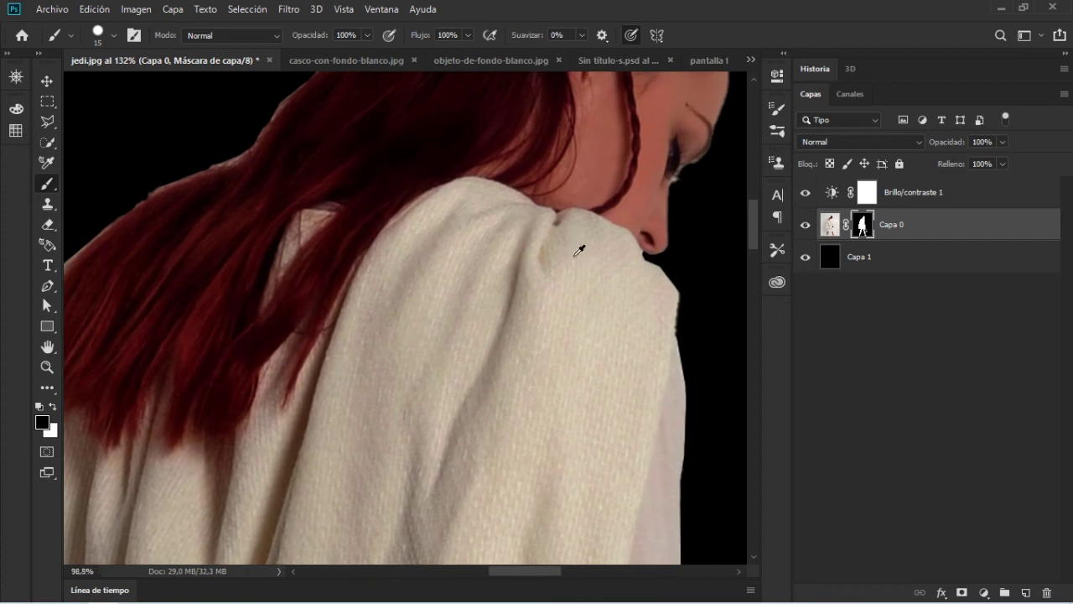
scroll(595, 302, down, 1)
scroll(615, 364, down, 2)
scroll(603, 369, down, 1)
scroll(426, 227, up, 1)
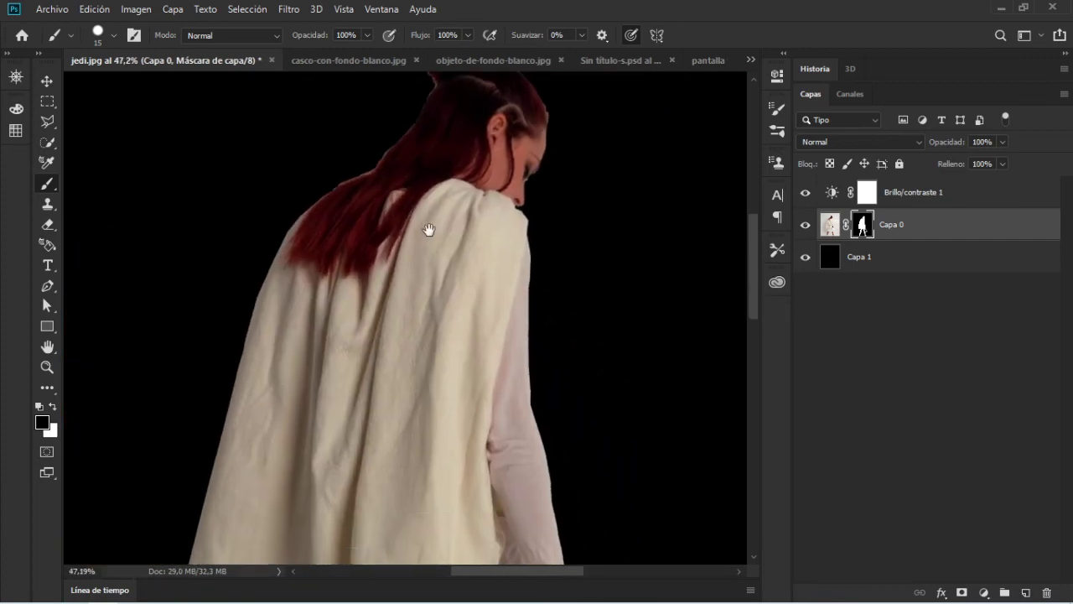
scroll(462, 290, up, 1)
scroll(510, 230, up, 1)
scroll(573, 279, up, 1)
scroll(573, 278, up, 1)
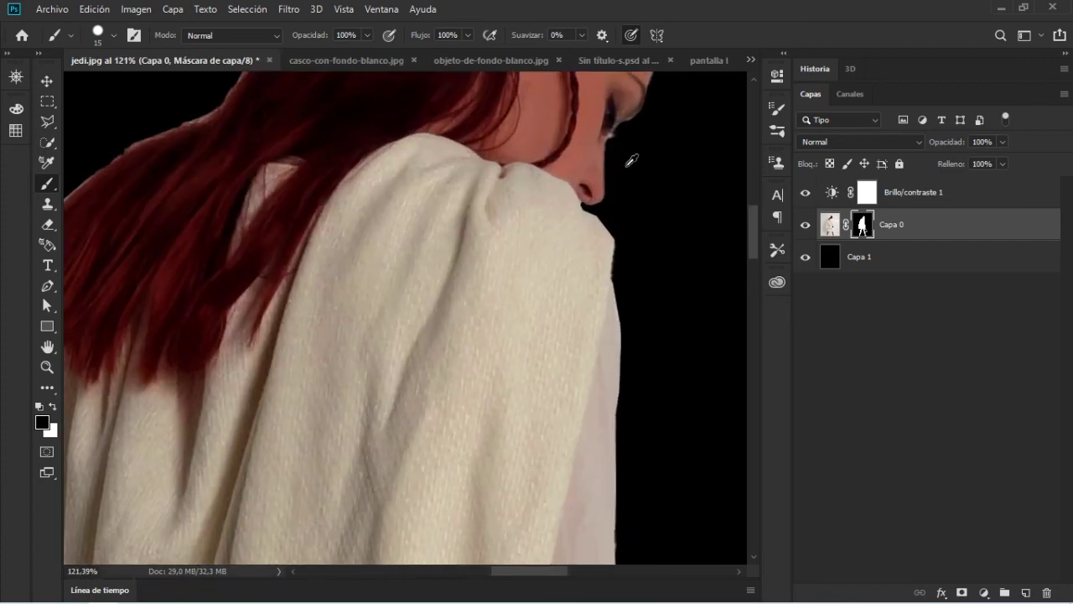
scroll(528, 297, up, 1)
Switch to Sin título-s.psd, zoom on the SUSCRÍBETE button, and hide the panels.
click(604, 67)
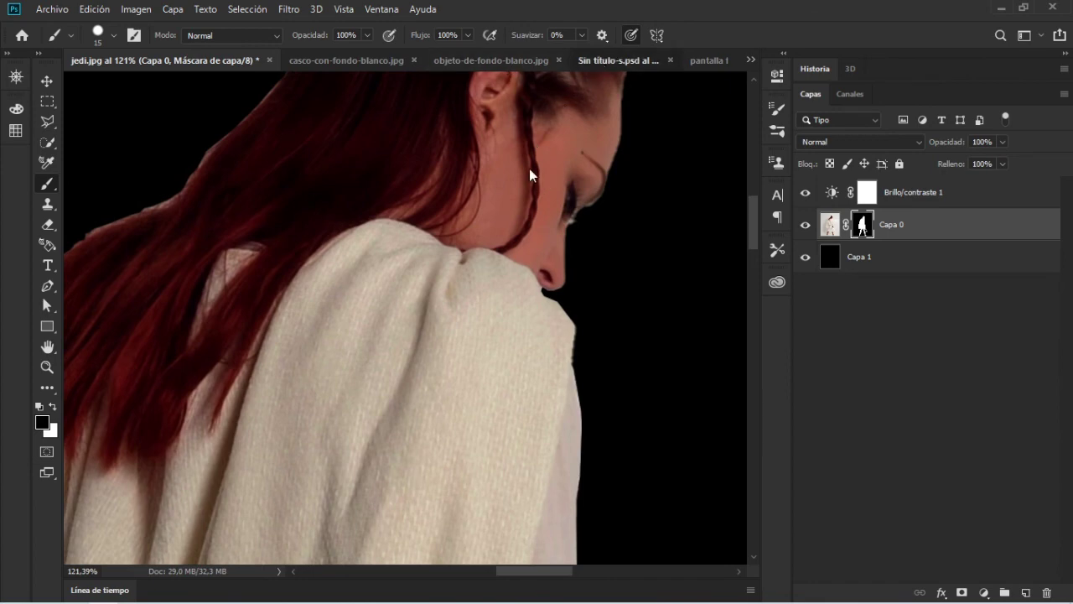
key(z)
mouse_move(369, 326)
mouse_down()
mouse_move(421, 325)
mouse_move(386, 324)
mouse_move(402, 328)
mouse_up()
key(Tab)
Enlarge the subscribe button in view, then go back to jedi.jpg.
mouse_move(504, 233)
mouse_down()
mouse_move(551, 226)
mouse_move(530, 228)
mouse_move(542, 228)
mouse_up()
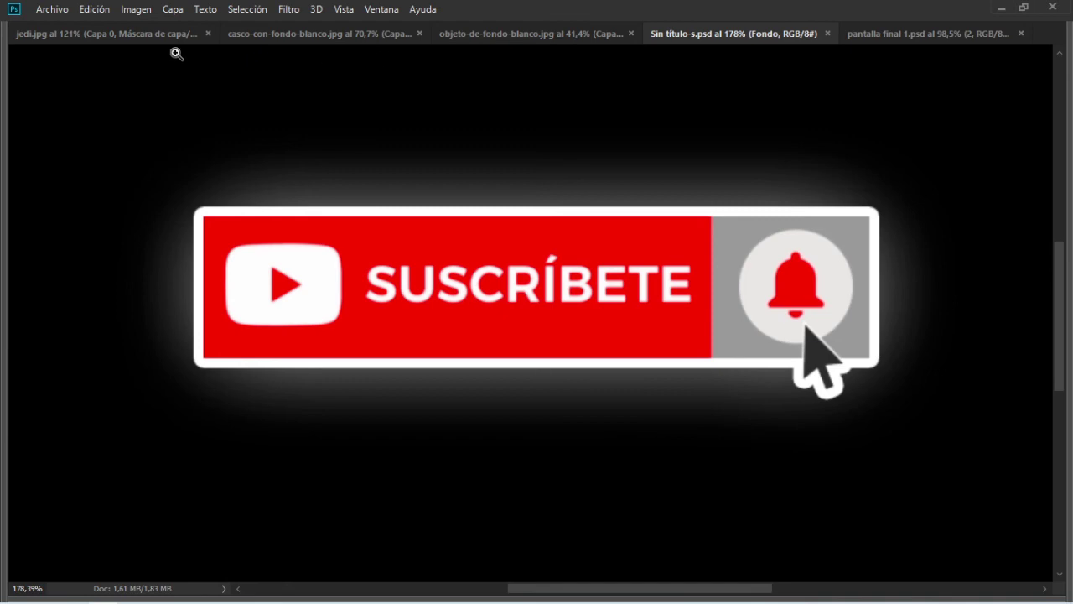
click(127, 32)
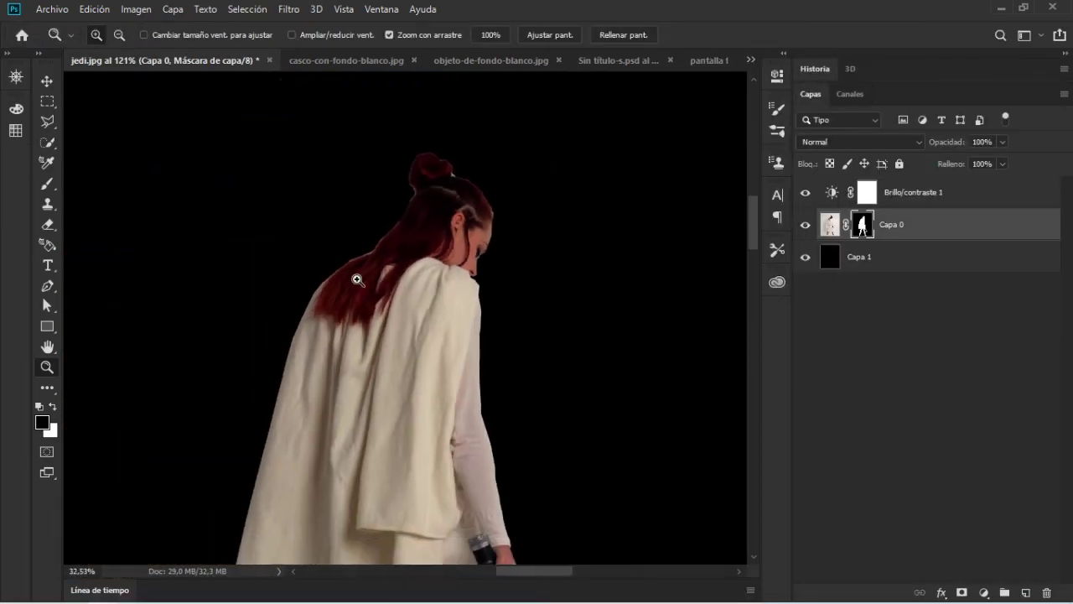
Review the full figure, hide Capa 1's black backing, and zoom out on the transparent cutout.
scroll(357, 279, down, 2)
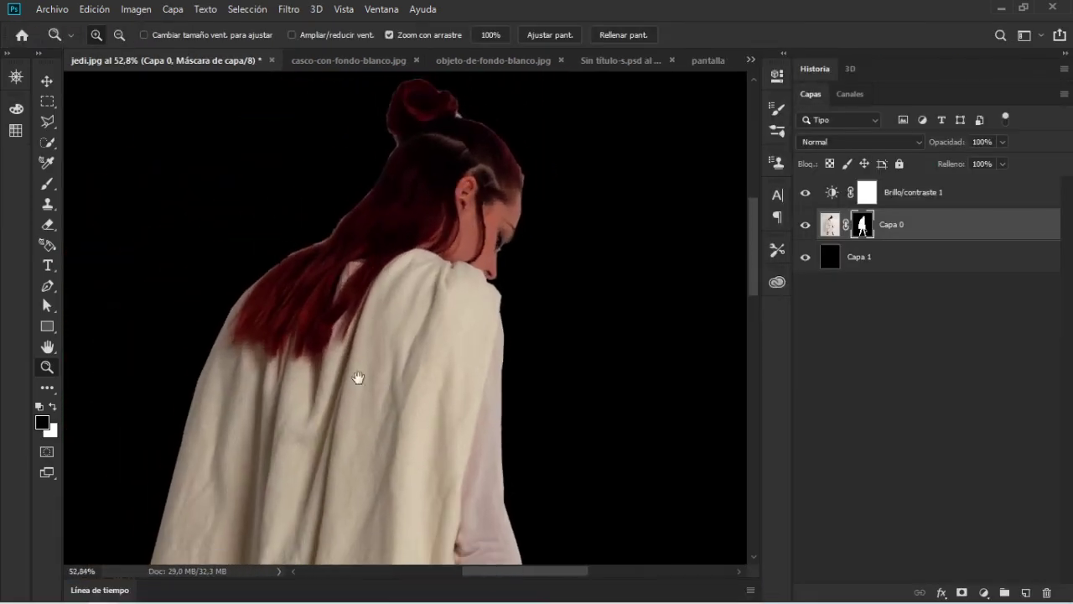
scroll(427, 137, down, 3)
scroll(381, 166, down, 3)
scroll(467, 342, down, 3)
scroll(453, 242, down, 3)
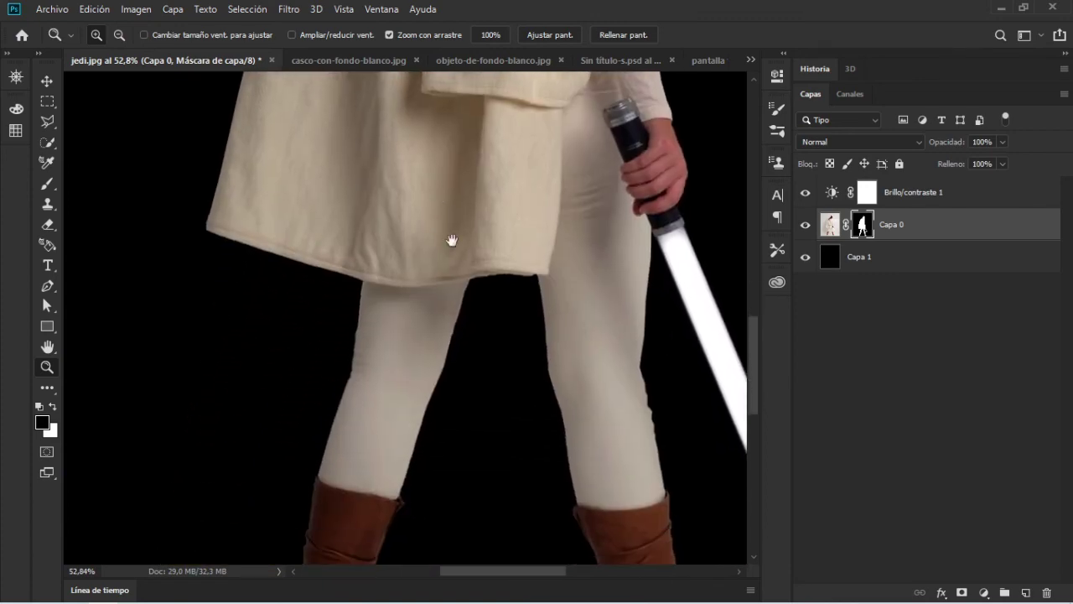
scroll(427, 292, down, 2)
scroll(427, 283, down, 3)
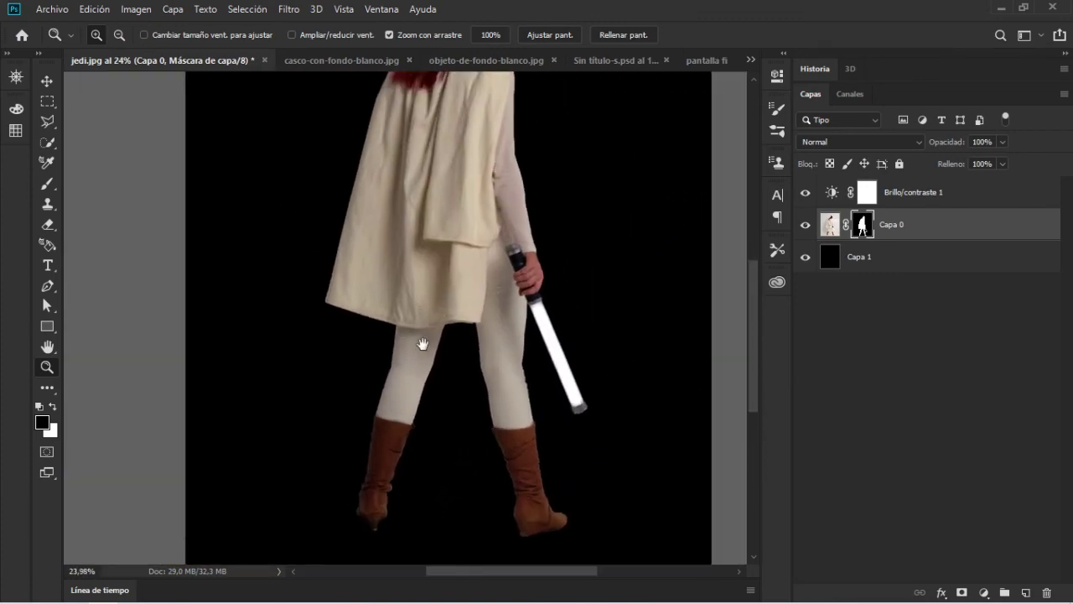
scroll(411, 333, down, 3)
scroll(686, 252, up, 1)
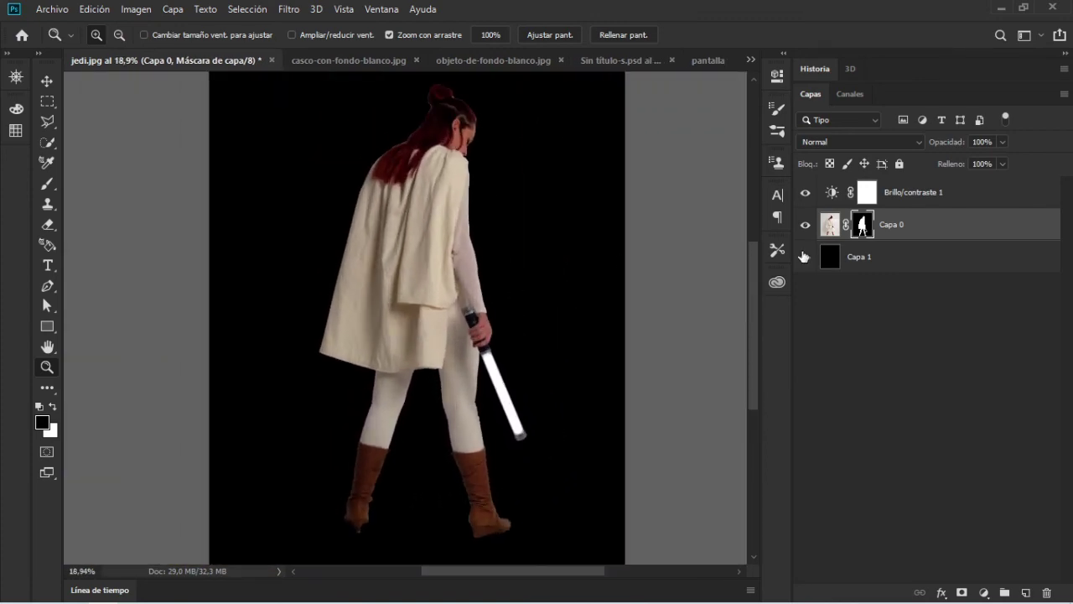
click(805, 257)
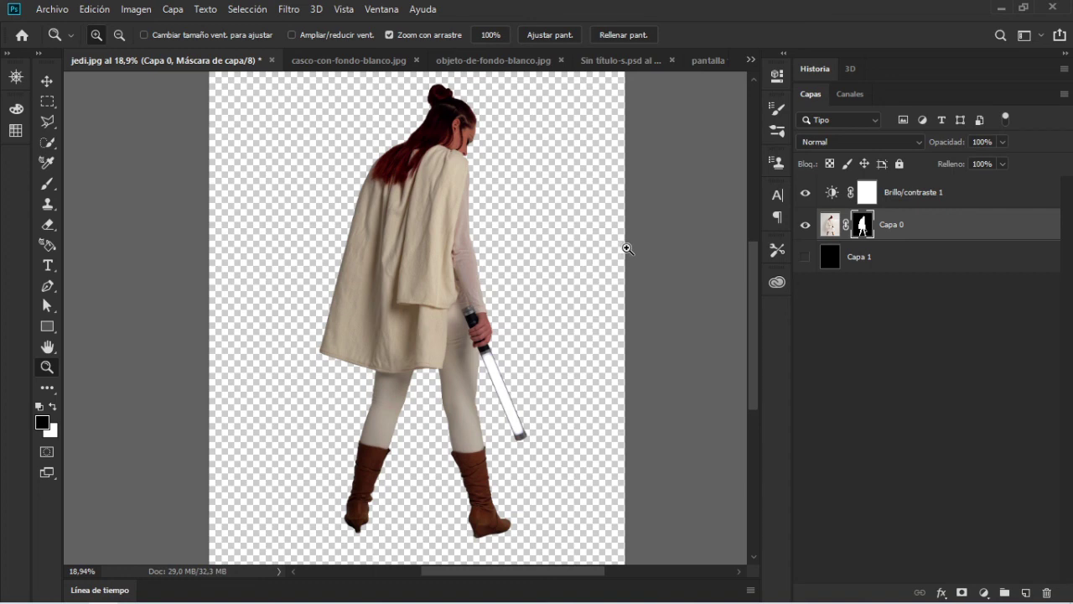
drag(563, 241, 559, 257)
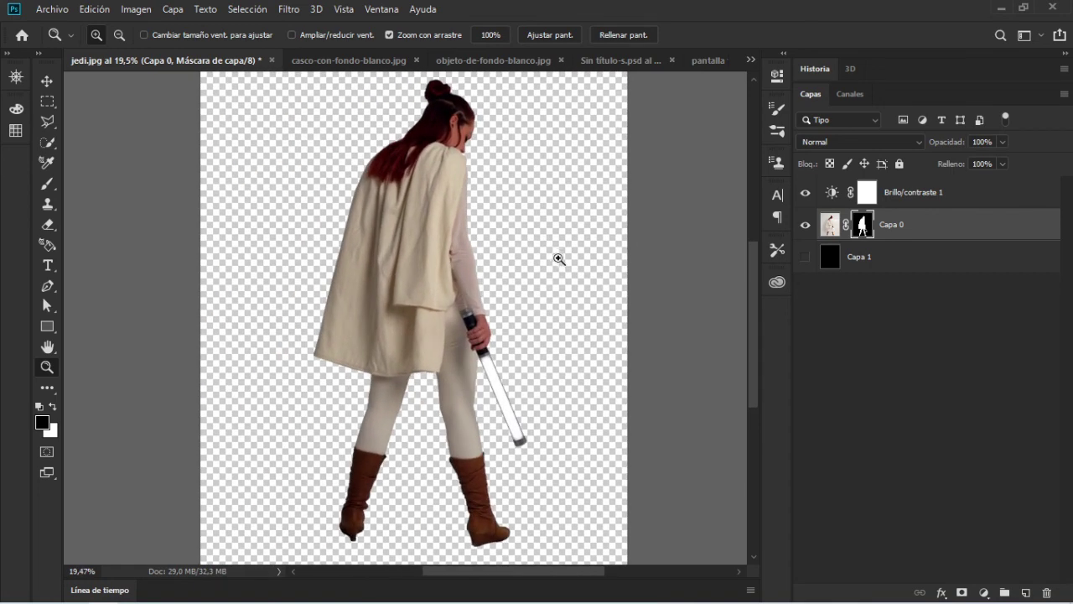
scroll(567, 301, up, 1)
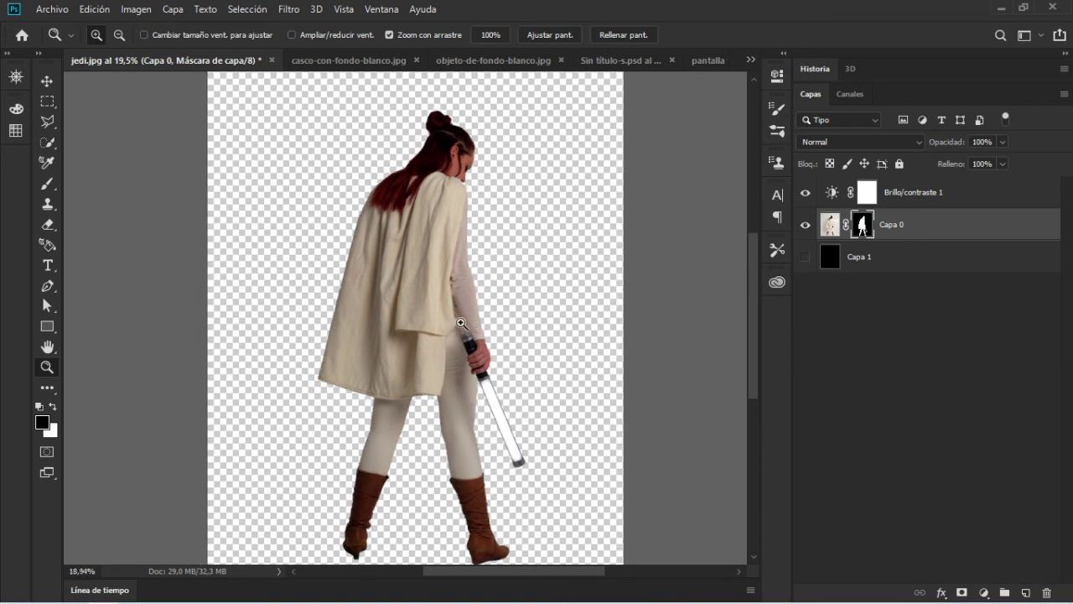
drag(473, 319, 466, 324)
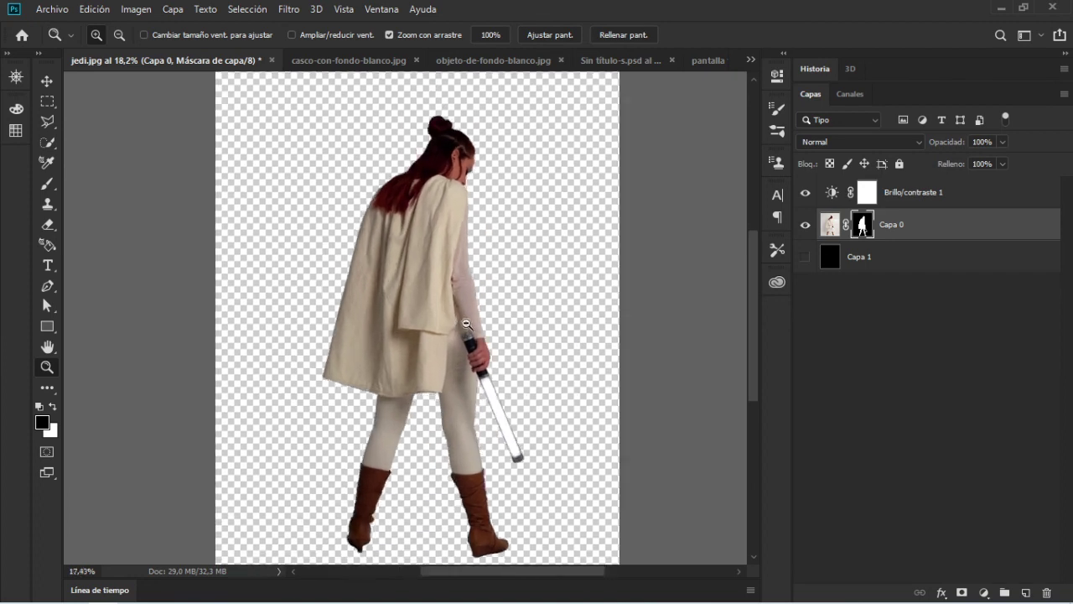